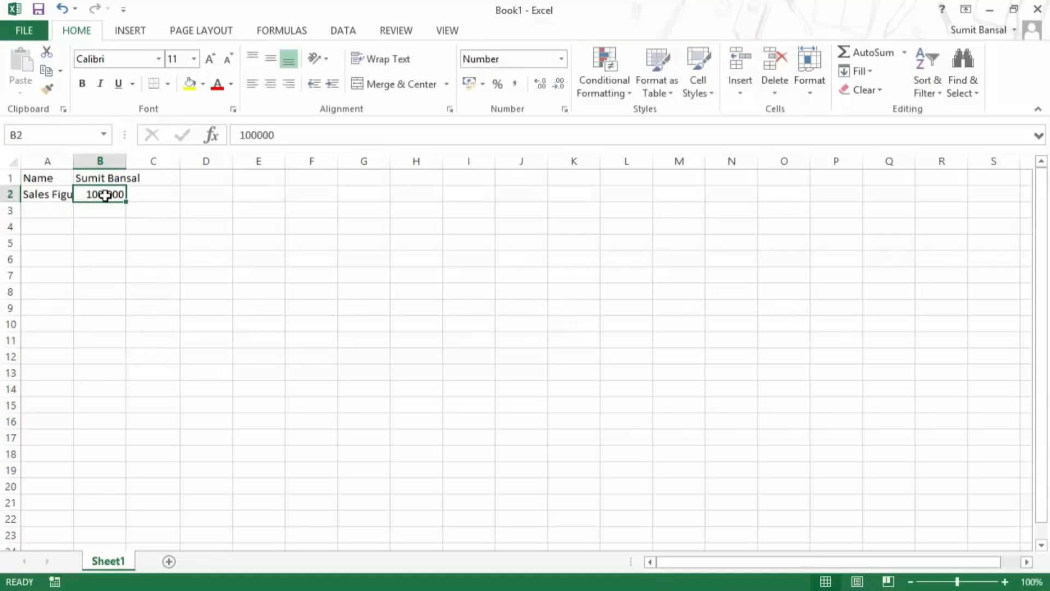
# Enter the label "Target For Next Year" in cell A3.
pyautogui.click(57, 211)
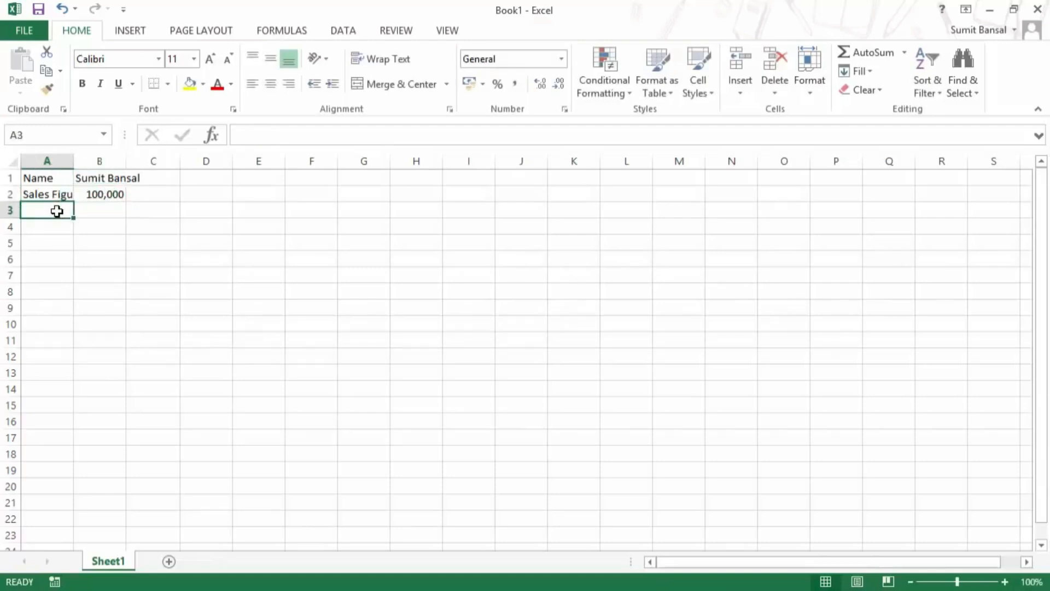
pyautogui.write('target')
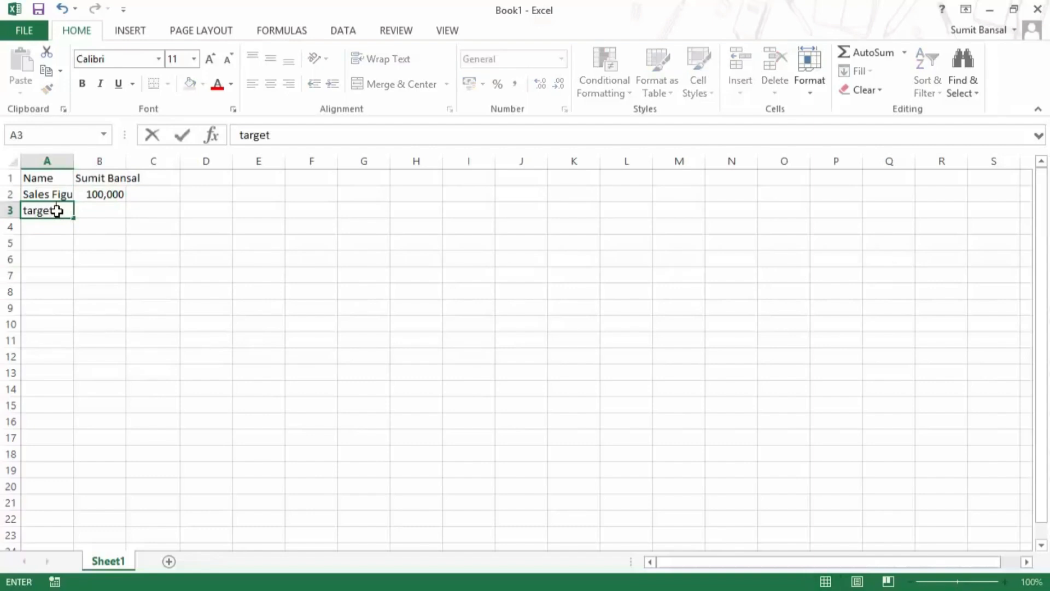
pyautogui.press('BackSpace')
pyautogui.press('BackSpace')
pyautogui.press('BackSpace')
pyautogui.press('BackSpace')
pyautogui.press('BackSpace')
pyautogui.press('BackSpace')
pyautogui.write('Targ')
pyautogui.write('te for')
pyautogui.press('BackSpace')
pyautogui.press('BackSpace')
pyautogui.press('BackSpace')
pyautogui.press('BackSpace')
pyautogui.press('BackSpace')
pyautogui.press('BackSpace')
pyautogui.write('et For Next Year')
pyautogui.press('Tab')
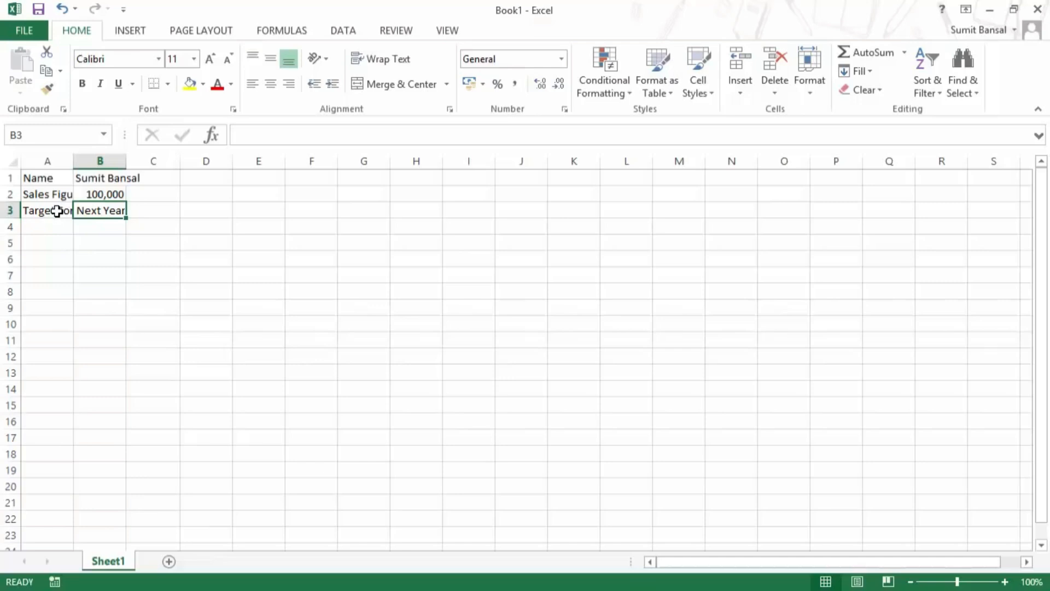
# Enter the formula =B2*1.1 in cell B3 to calculate next year's target from the sales figure.
pyautogui.write('=')
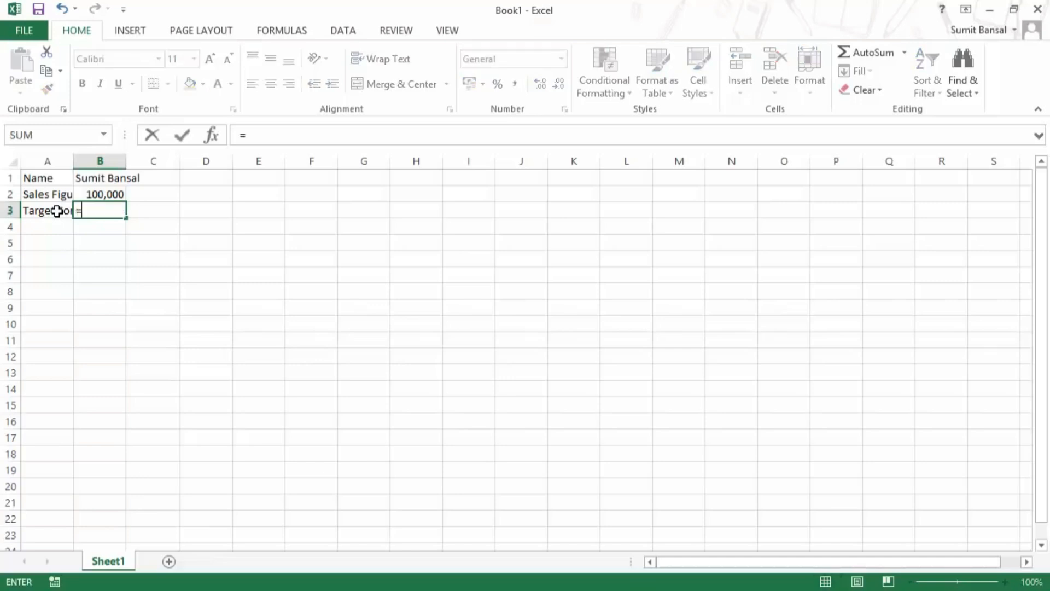
pyautogui.click(90, 196)
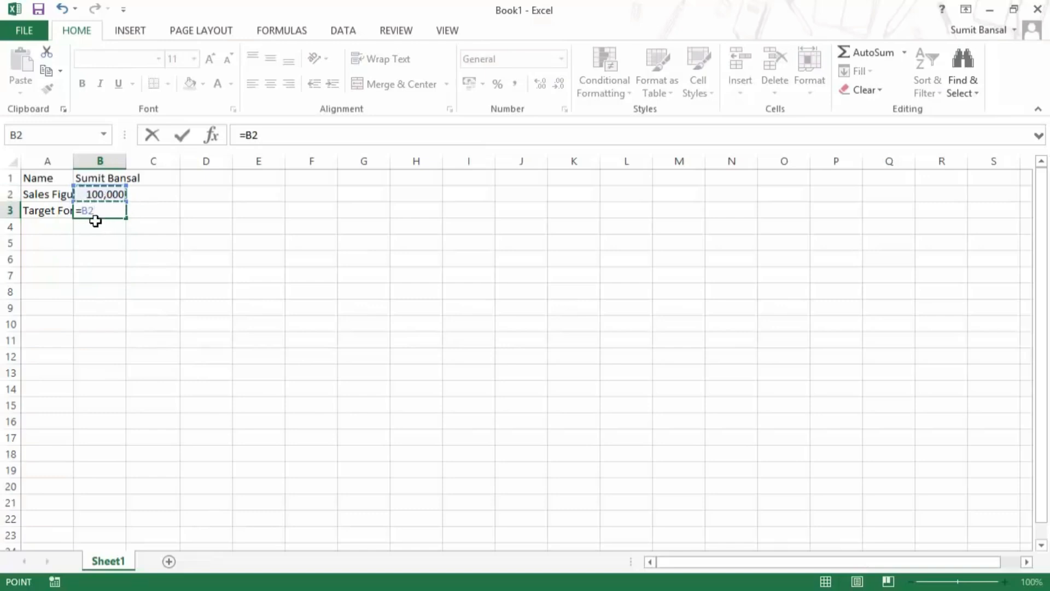
pyautogui.write('*')
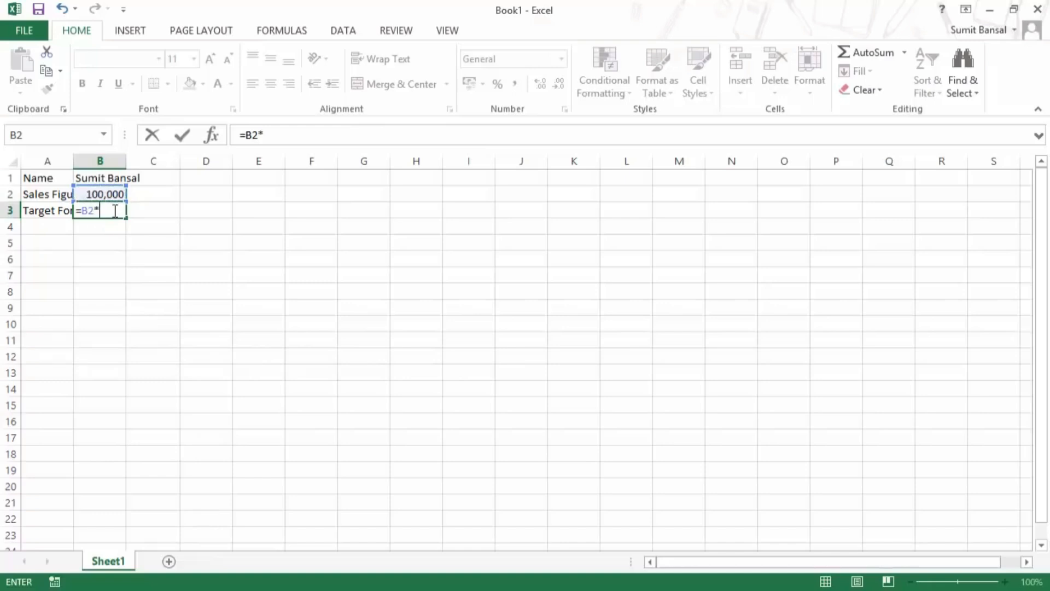
pyautogui.write('1.1')
pyautogui.press('Return')
pyautogui.click(106, 207)
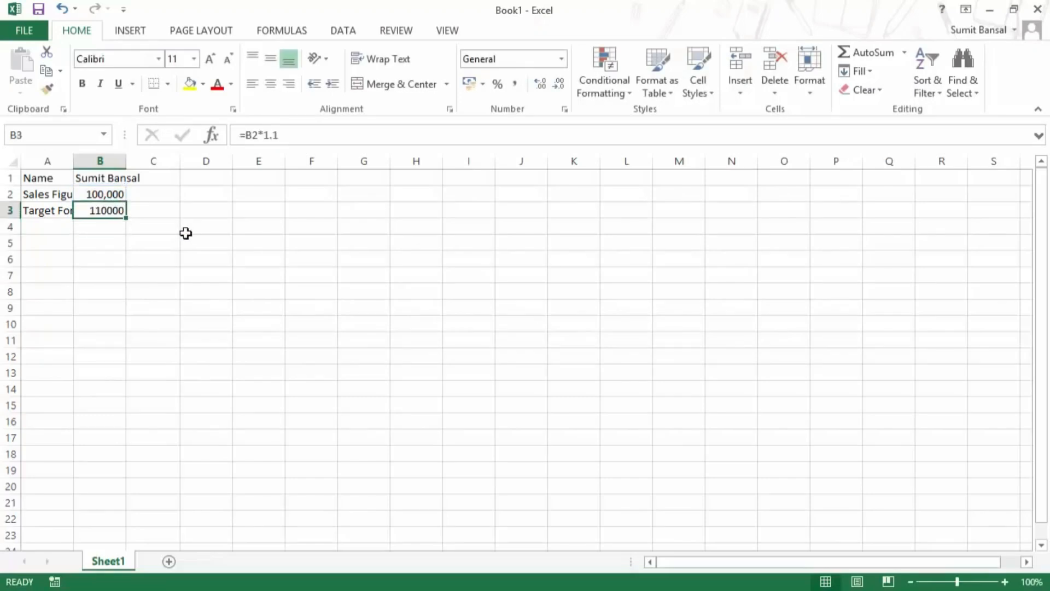
# Enter the date 07/09/2014 in cell B4.
pyautogui.click(109, 222)
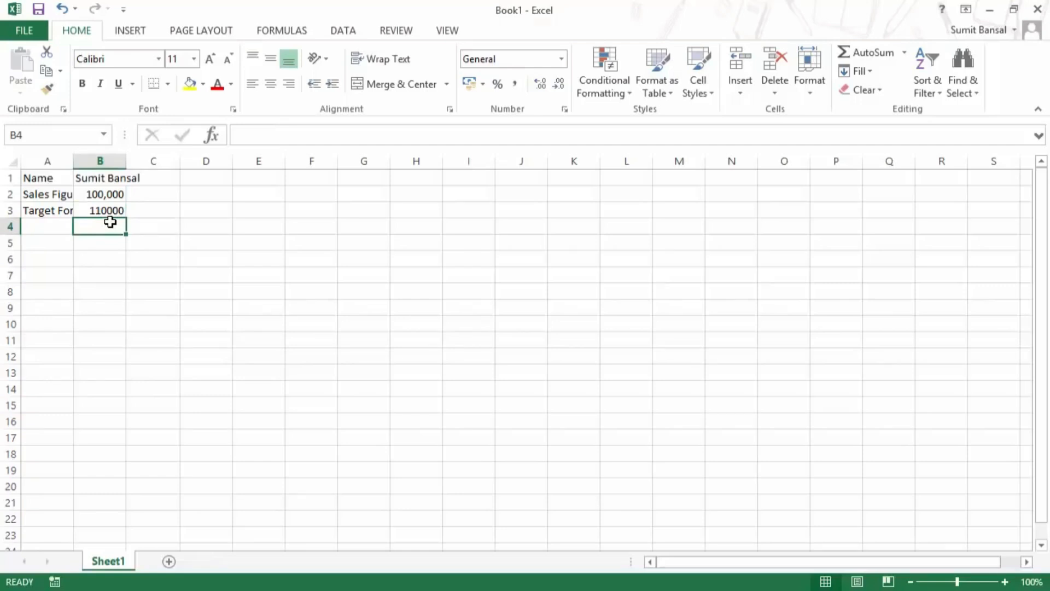
pyautogui.write('07')
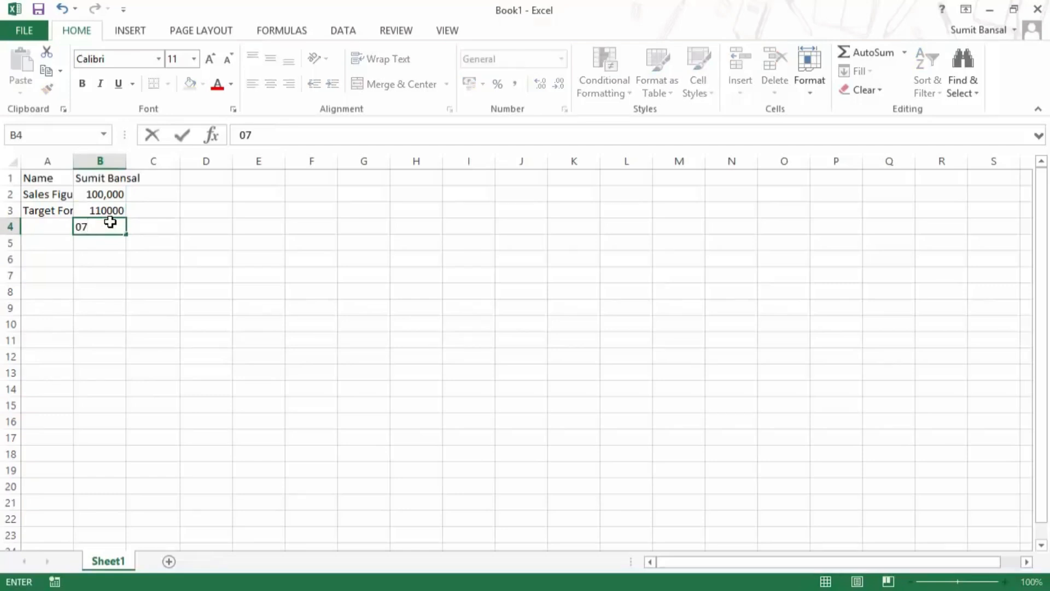
pyautogui.write('/09/2014')
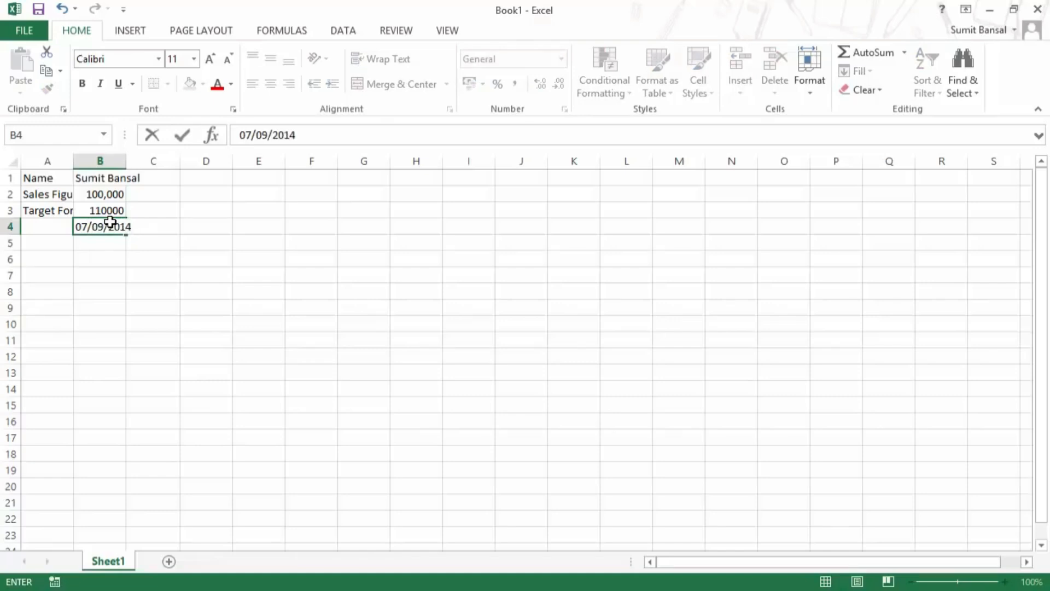
pyautogui.press('Return')
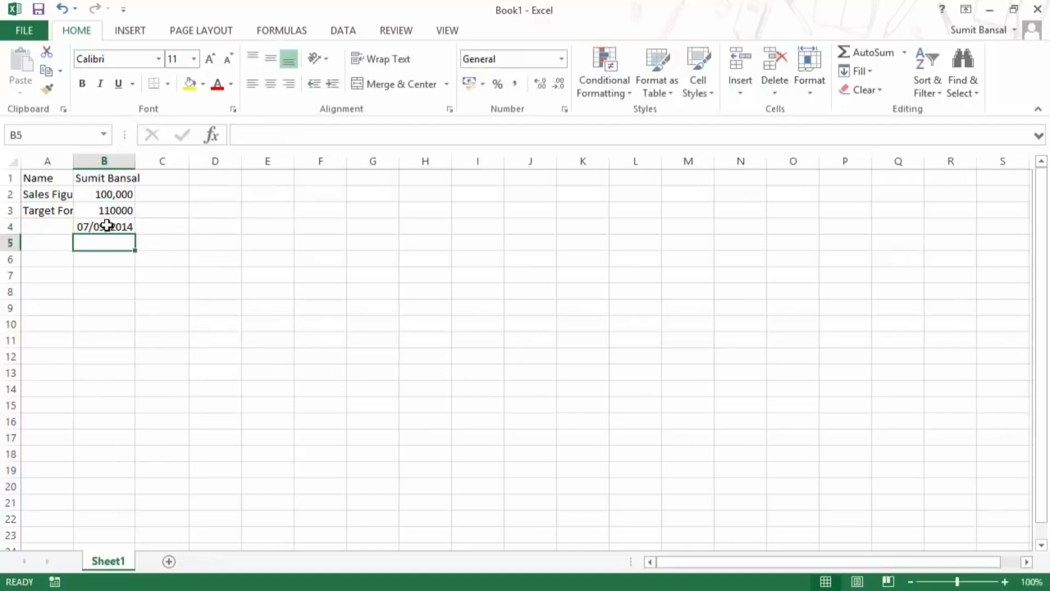
pyautogui.click(106, 225)
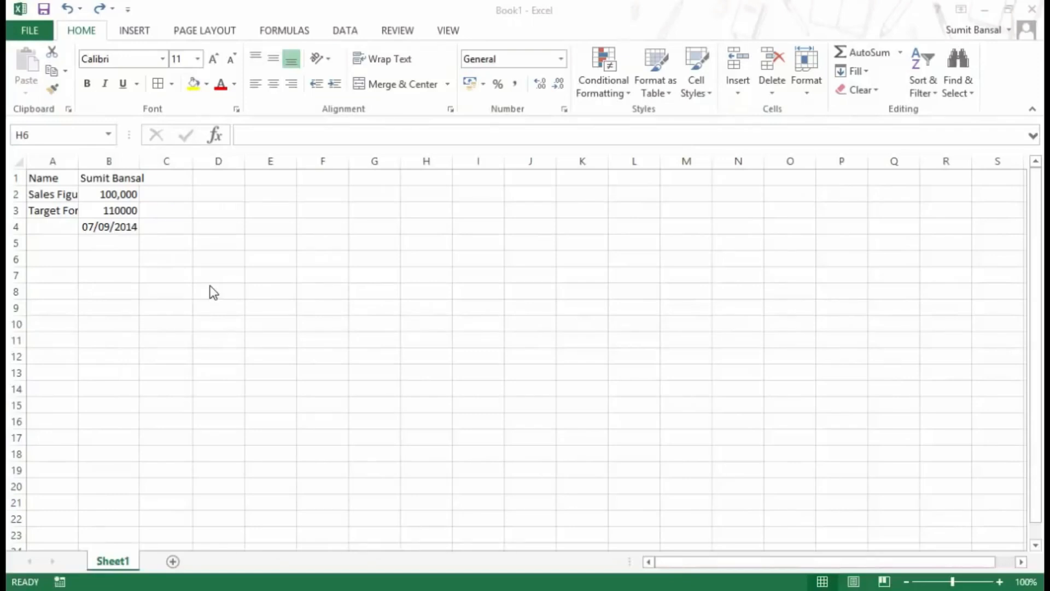
# Delete the date in cell B4 and undo the deletion.
pyautogui.click(109, 227)
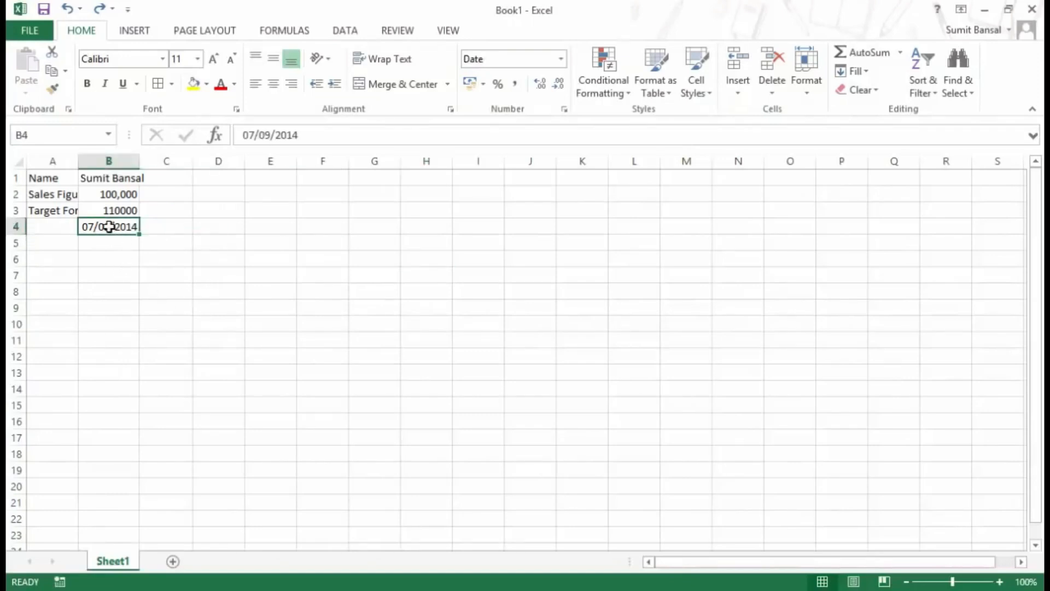
pyautogui.press('Delete')
pyautogui.hotkey('ctrl', 'z')
# Delete the contents of the whole range A1:B4 and undo the deletion.
pyautogui.moveTo(52, 176); pyautogui.dragTo(107, 229)
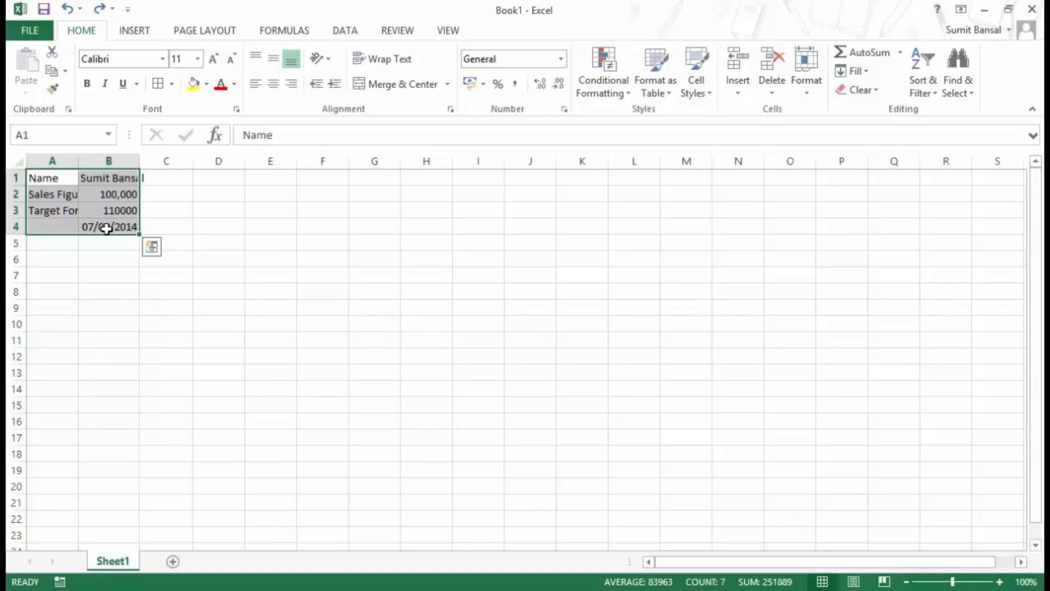
pyautogui.press('Delete')
pyautogui.hotkey('ctrl', 'z')
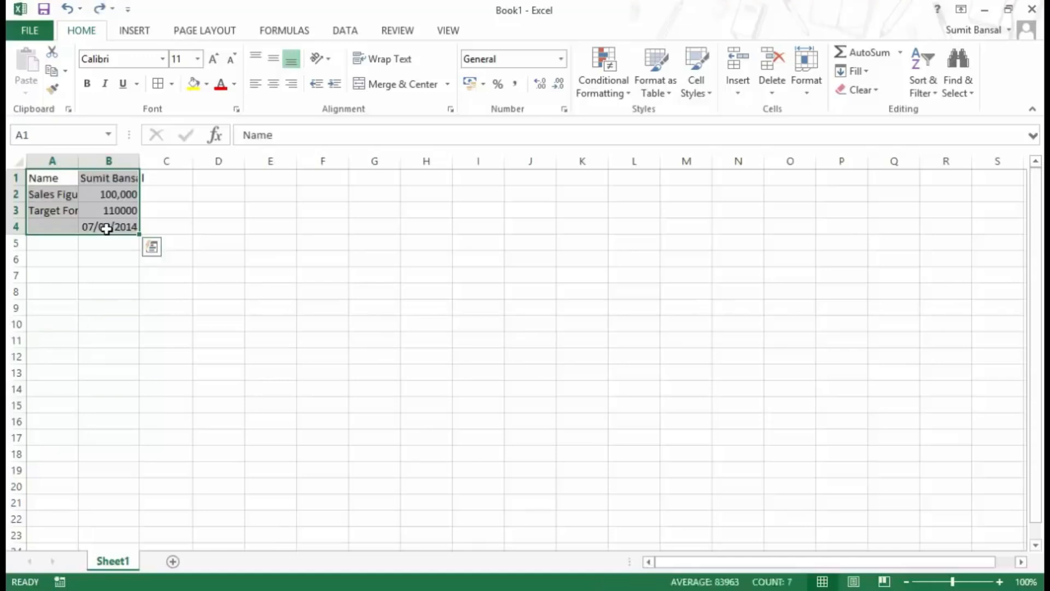
pyautogui.click(188, 226)
pyautogui.click(107, 225)
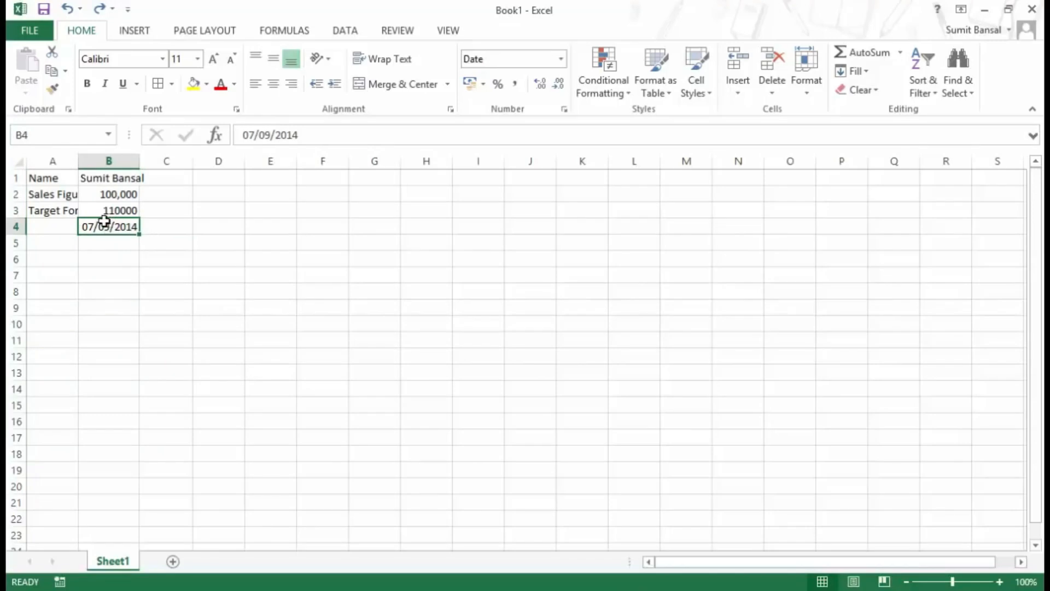
pyautogui.rightClick(103, 225)
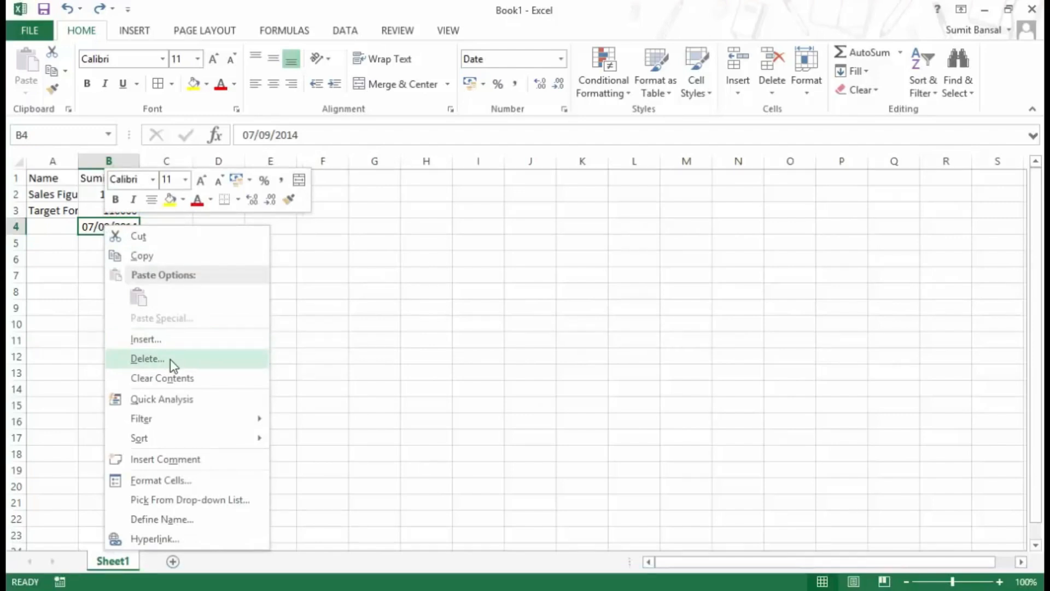
pyautogui.press('Escape')
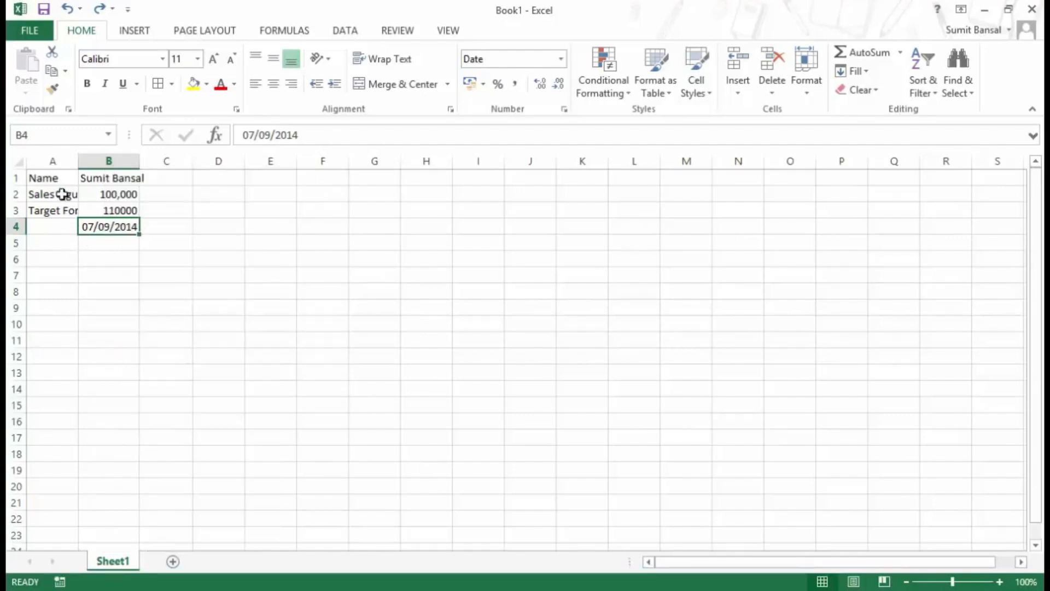
# Apply all borders to A1:B4 and format the label cells A1:A4 as bold italic with a light grey fill.
pyautogui.moveTo(58, 176); pyautogui.dragTo(105, 224)
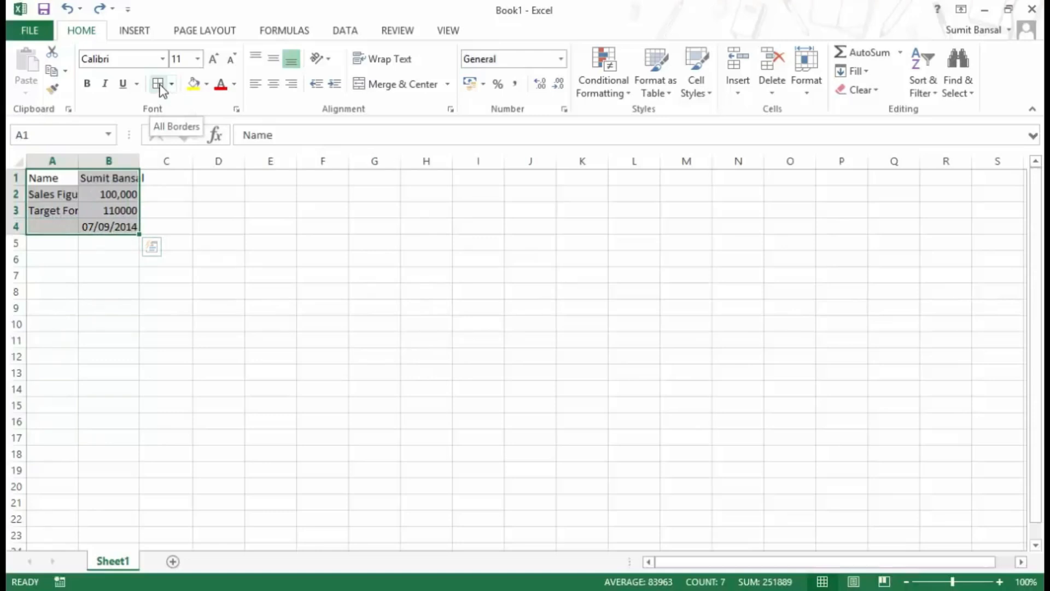
pyautogui.click(160, 85)
pyautogui.moveTo(52, 176); pyautogui.dragTo(55, 224)
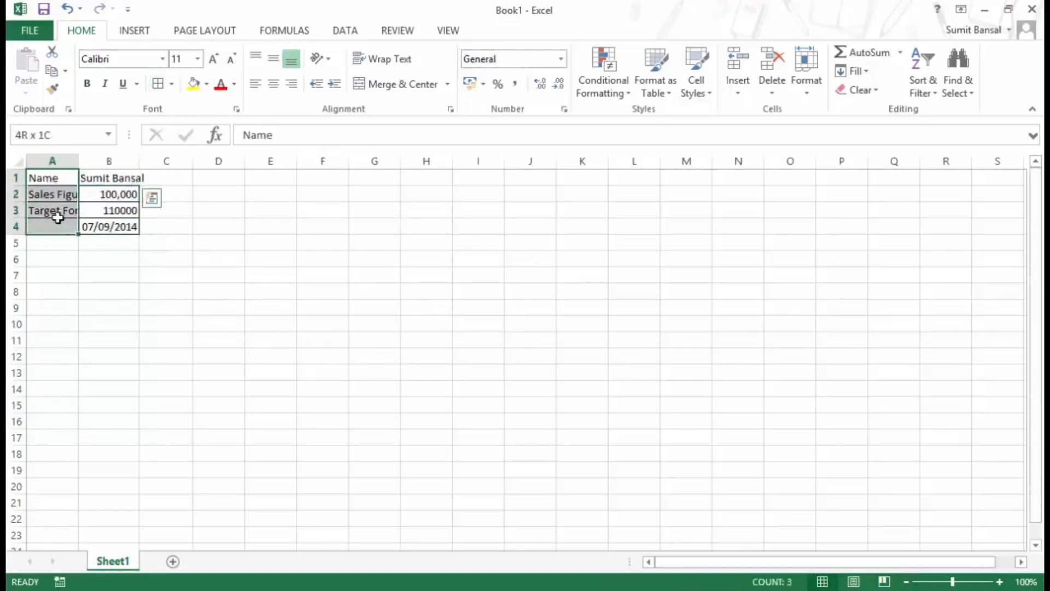
pyautogui.click(87, 83)
pyautogui.click(104, 87)
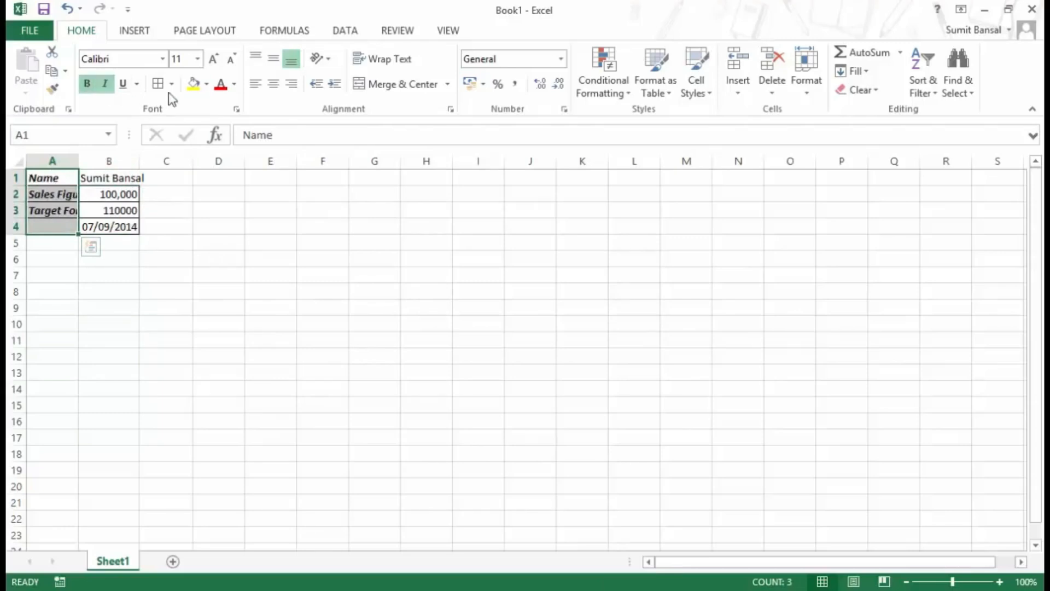
pyautogui.click(207, 84)
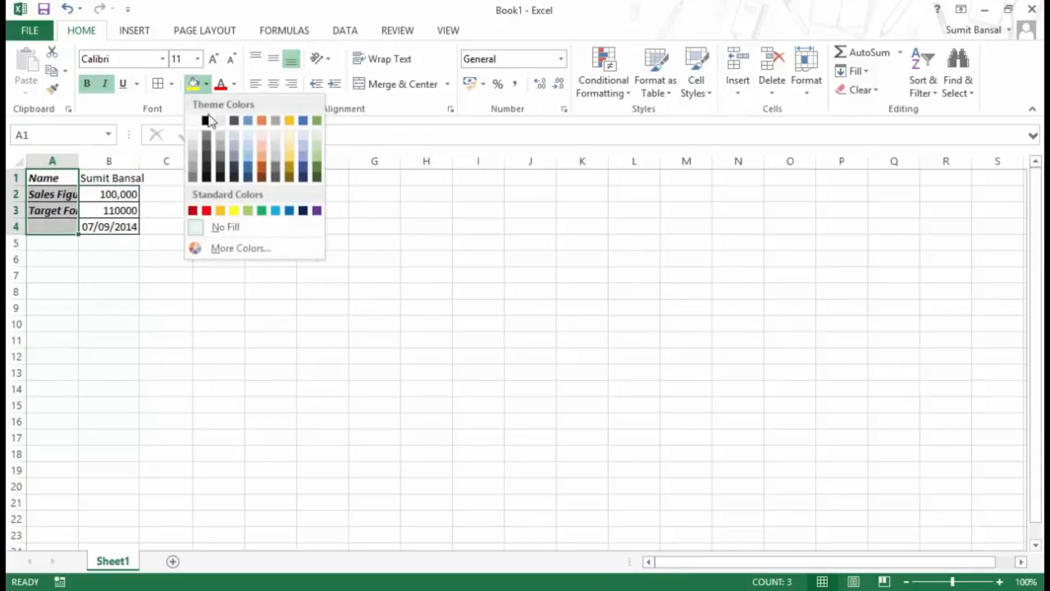
pyautogui.click(193, 148)
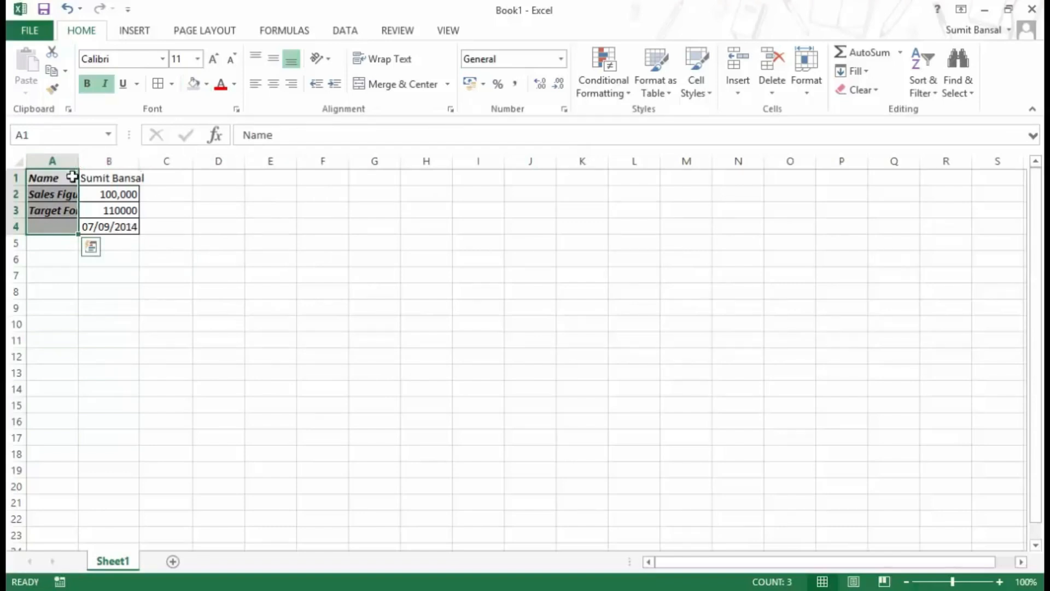
# Widen columns A and B until the labels and values fit completely inside their cells.
pyautogui.moveTo(77, 161); pyautogui.dragTo(120, 164)
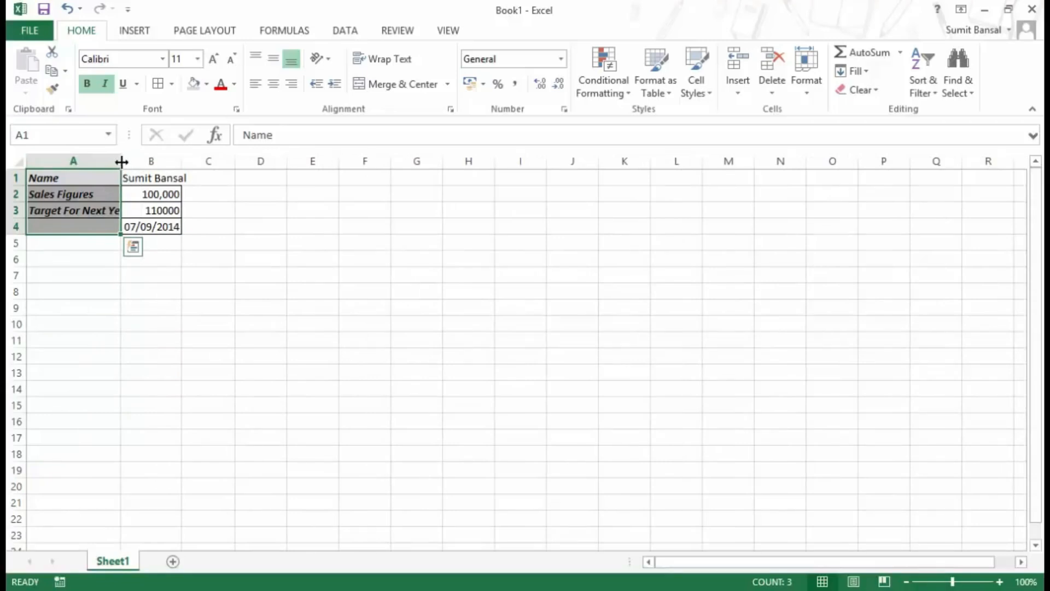
pyautogui.moveTo(121, 162); pyautogui.dragTo(144, 163)
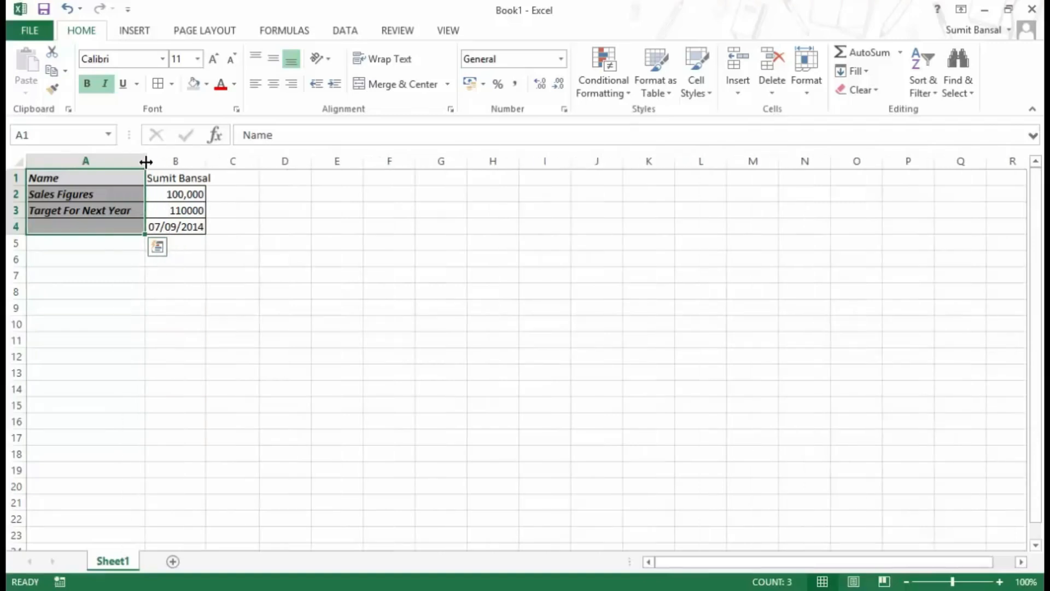
pyautogui.moveTo(207, 162); pyautogui.dragTo(235, 164)
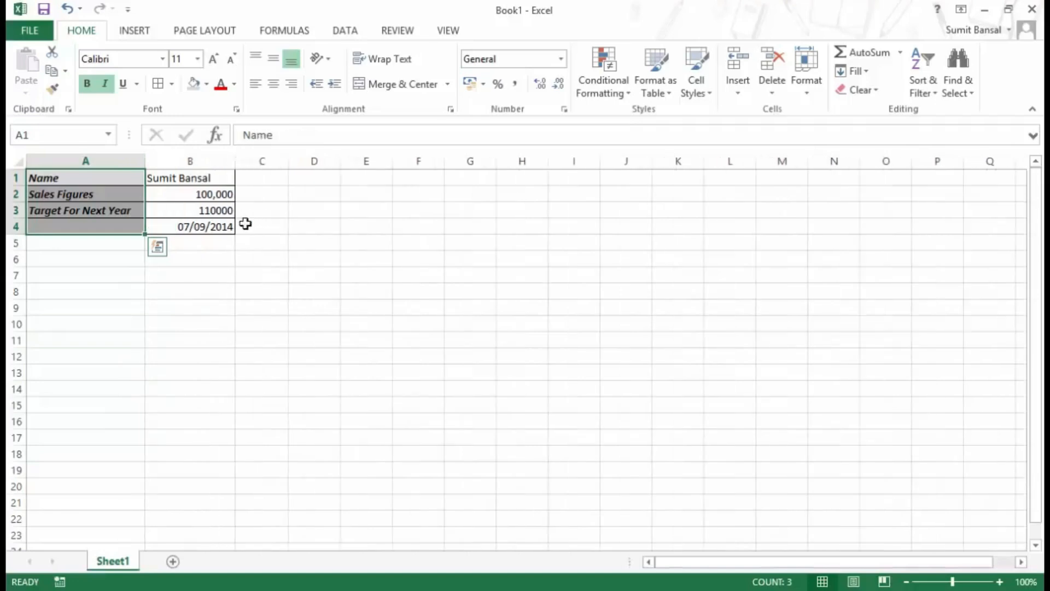
pyautogui.click(258, 258)
# Delete the contents of the formatted range A1:B4 and undo the deletion.
pyautogui.moveTo(107, 181); pyautogui.dragTo(176, 230)
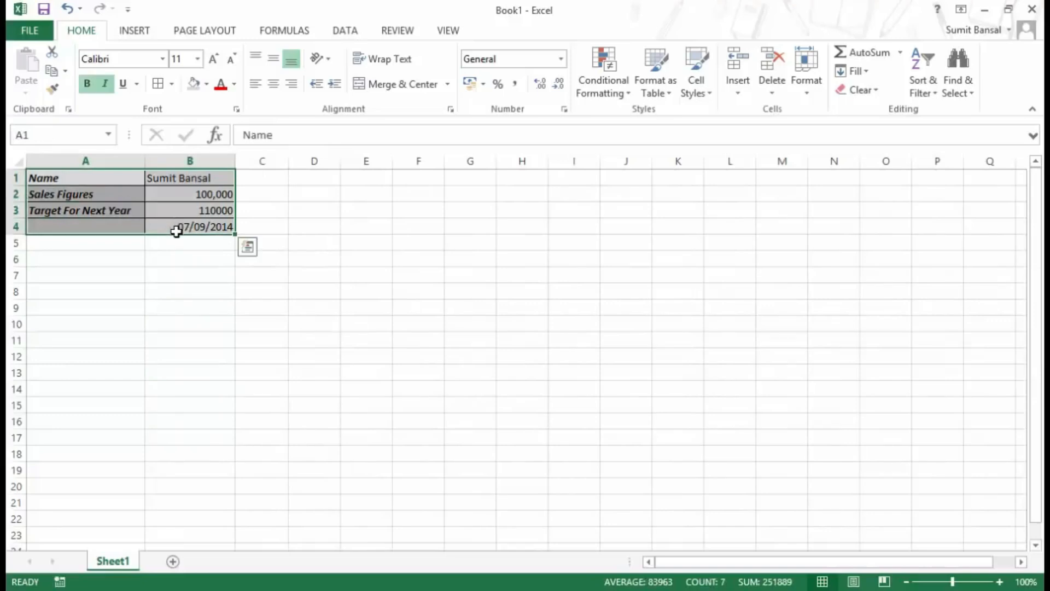
pyautogui.press('Delete')
pyautogui.moveTo(232, 257); pyautogui.dragTo(242, 257)
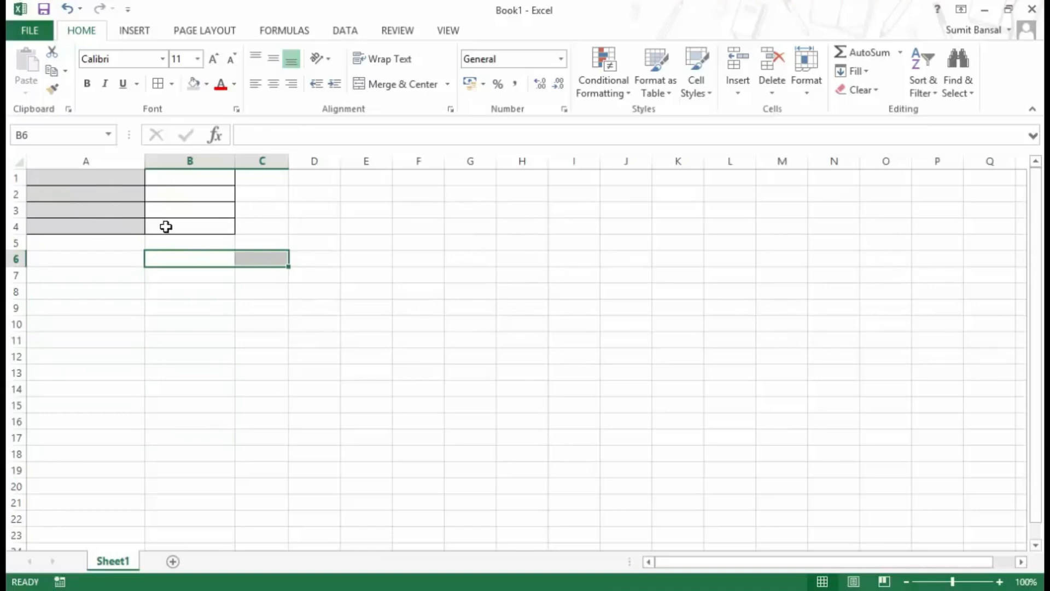
pyautogui.hotkey('ctrl', 'z')
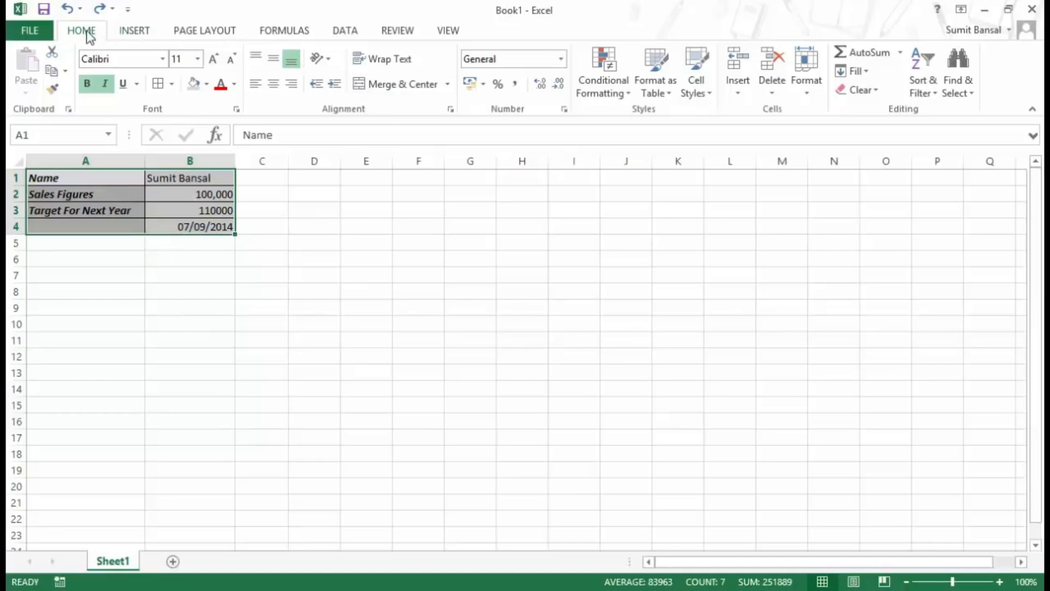
# Apply Clear Contents to the range A1:B4 and undo it.
pyautogui.click(879, 90)
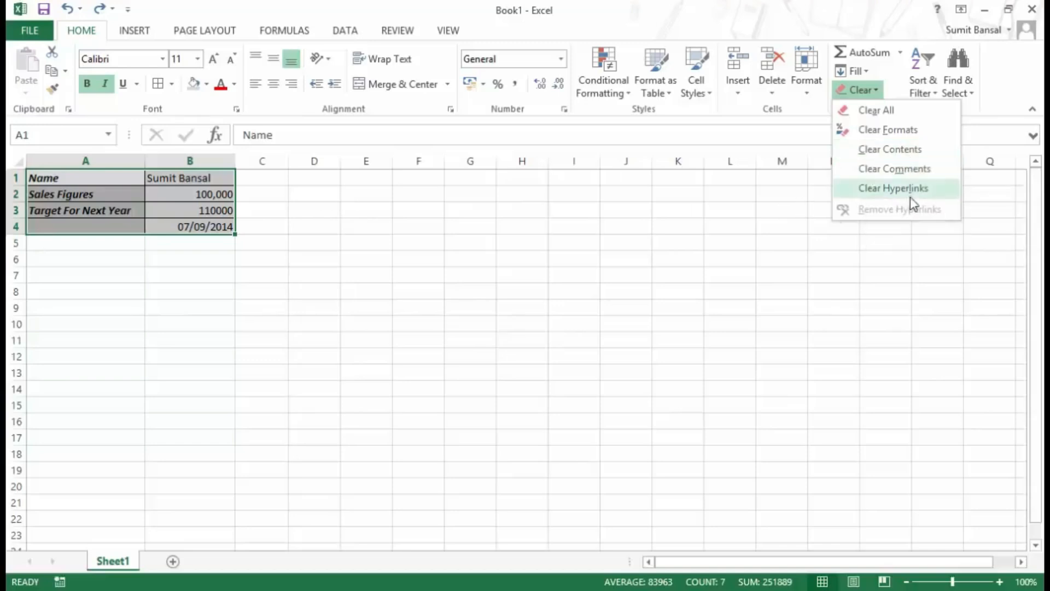
pyautogui.click(882, 154)
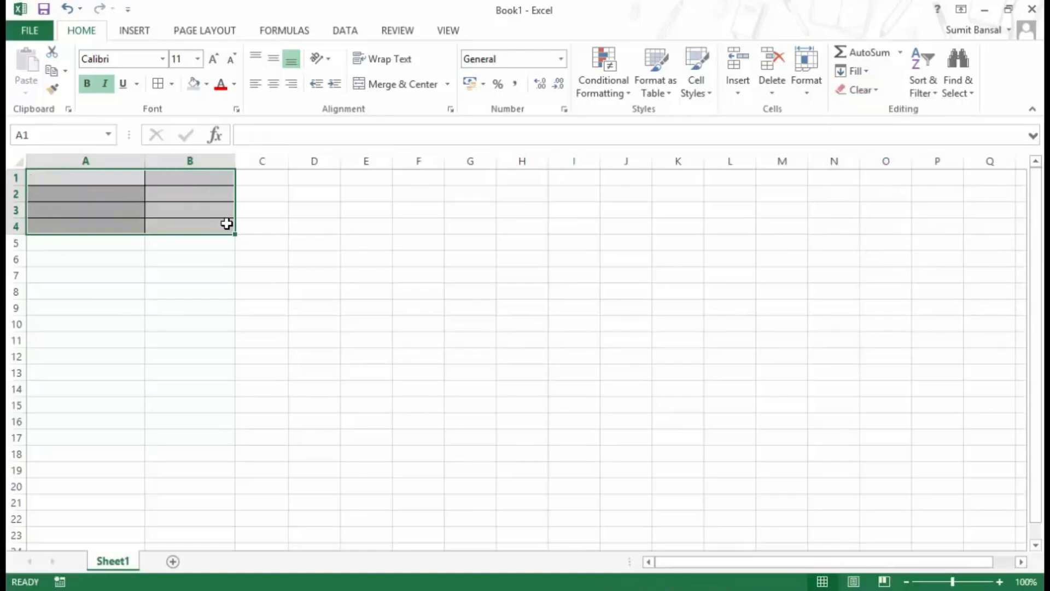
pyautogui.hotkey('ctrl', 'z')
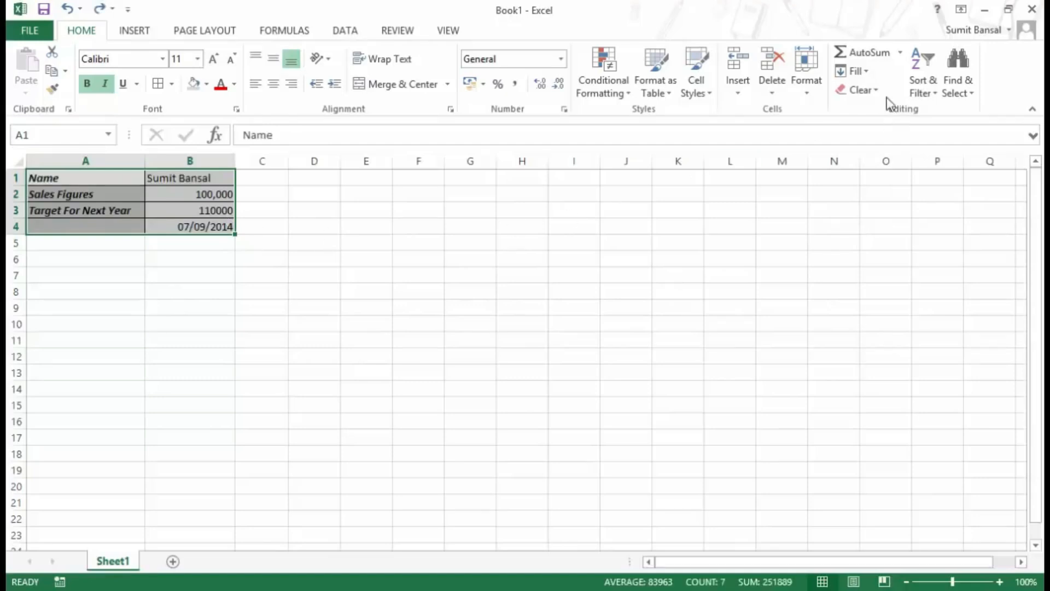
# Apply Clear Formats to the range A1:B4 and undo it.
pyautogui.click(878, 90)
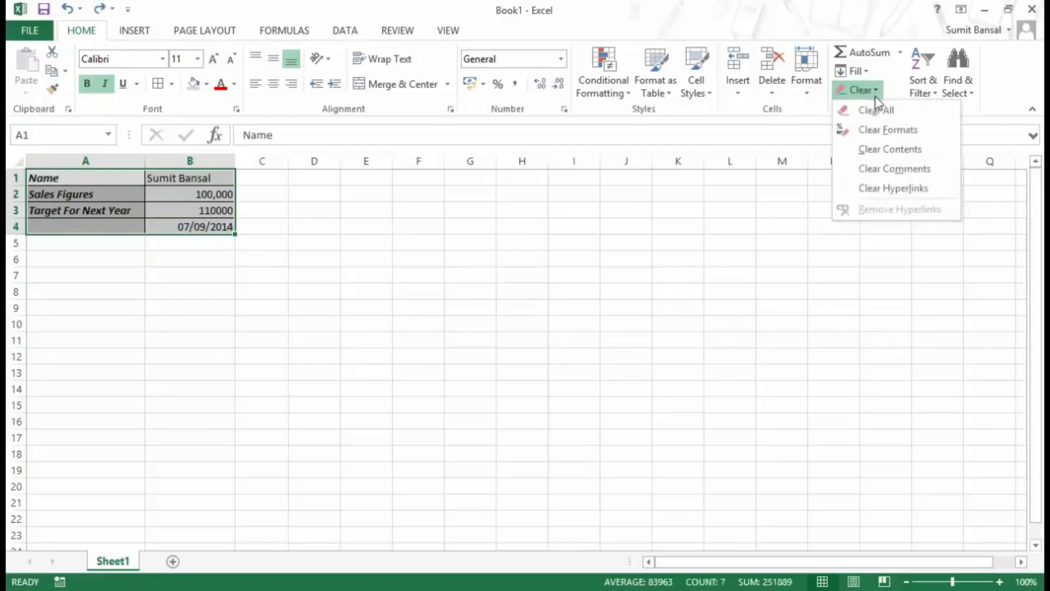
pyautogui.click(875, 131)
pyautogui.click(330, 243)
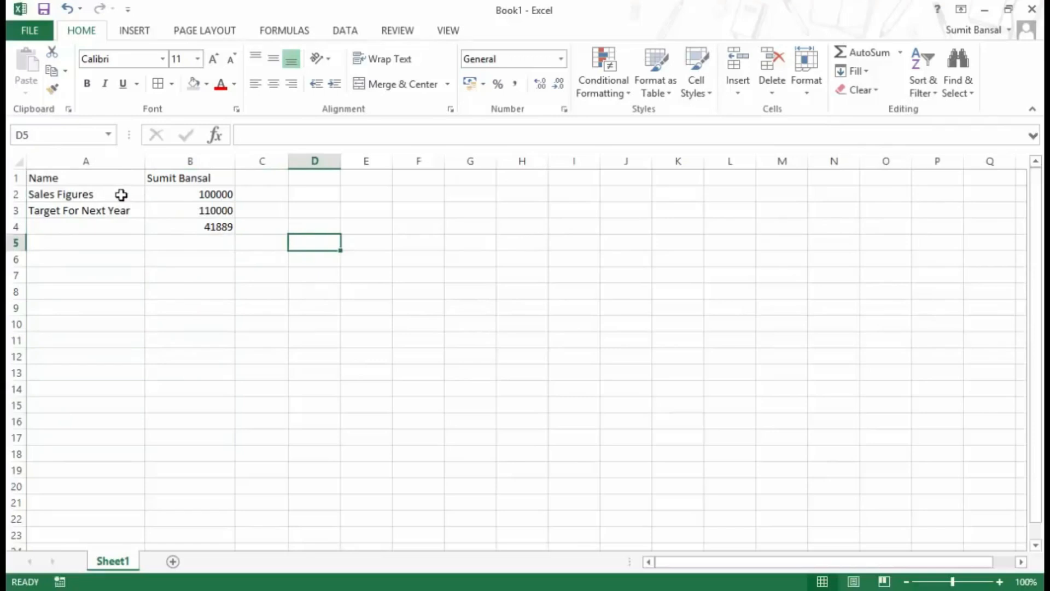
pyautogui.hotkey('ctrl', 'z')
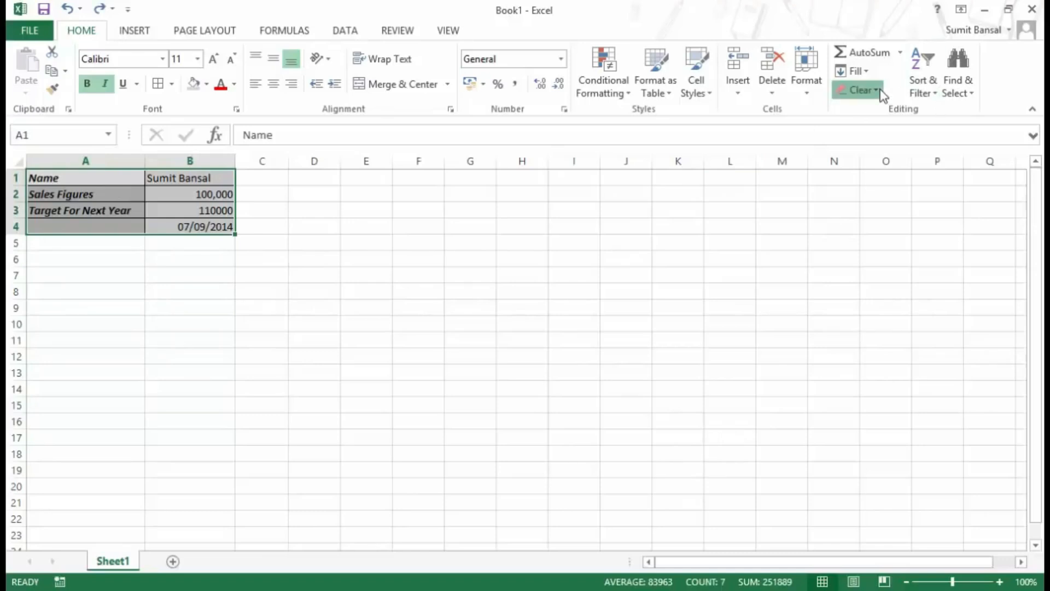
# Apply Clear All to the range A1:B4.
pyautogui.click(862, 89)
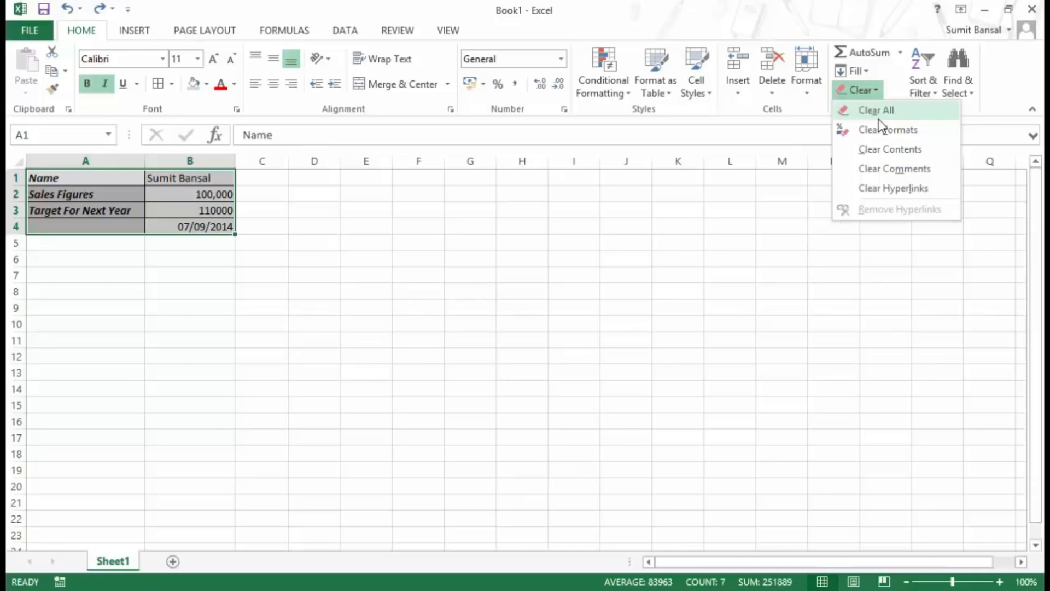
pyautogui.click(876, 111)
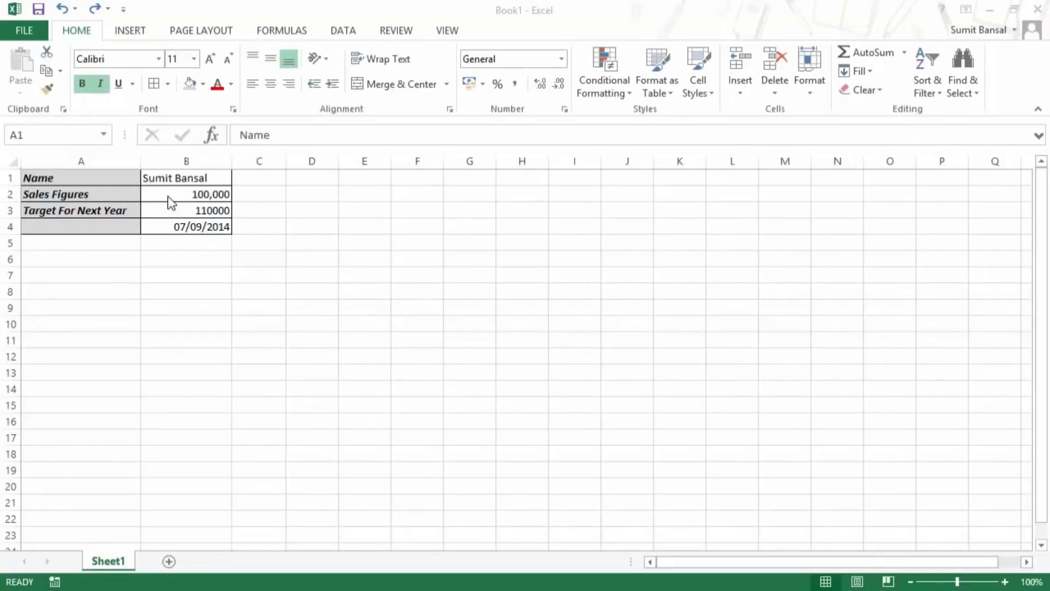
# Replace the sales figure in cell B2 with 150000 by editing it in the formula bar.
pyautogui.click(184, 193)
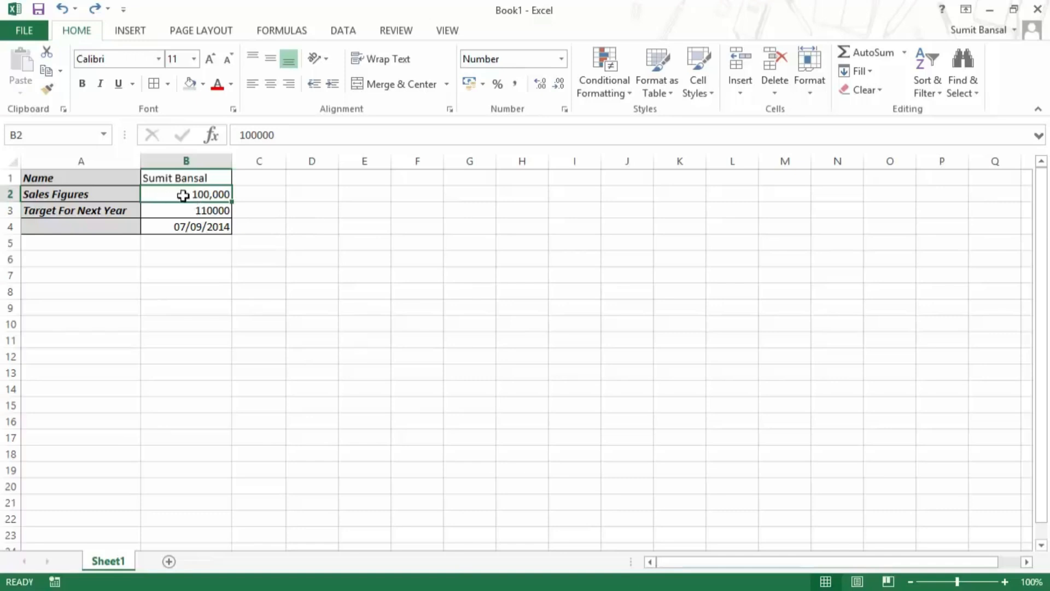
pyautogui.doubleClick(289, 135)
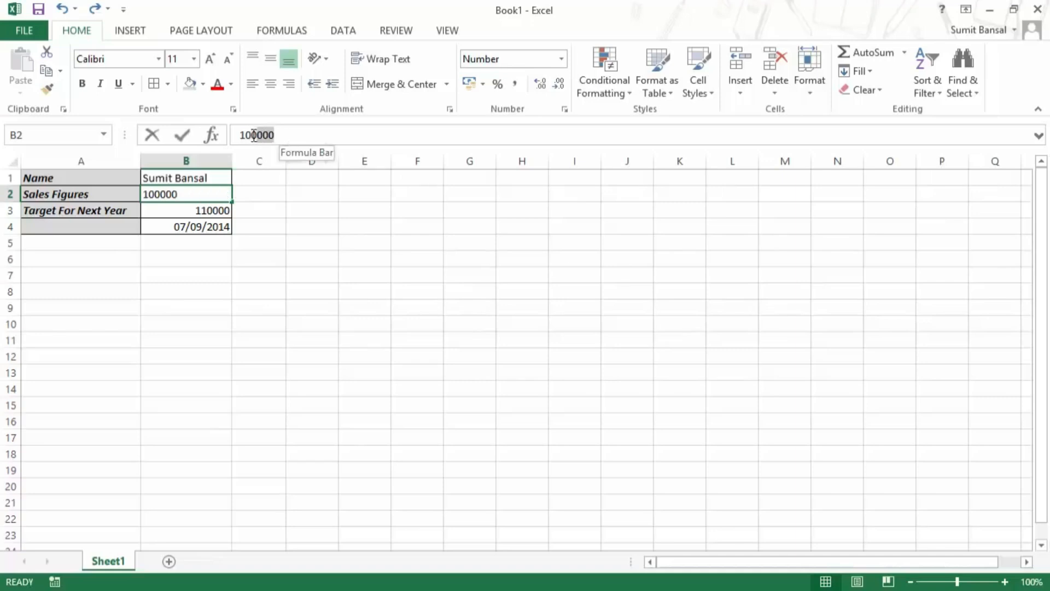
pyautogui.click(287, 135)
pyautogui.press('BackSpace')
pyautogui.press('BackSpace')
pyautogui.press('BackSpace')
pyautogui.press('BackSpace')
pyautogui.press('BackSpace')
pyautogui.press('BackSpace')
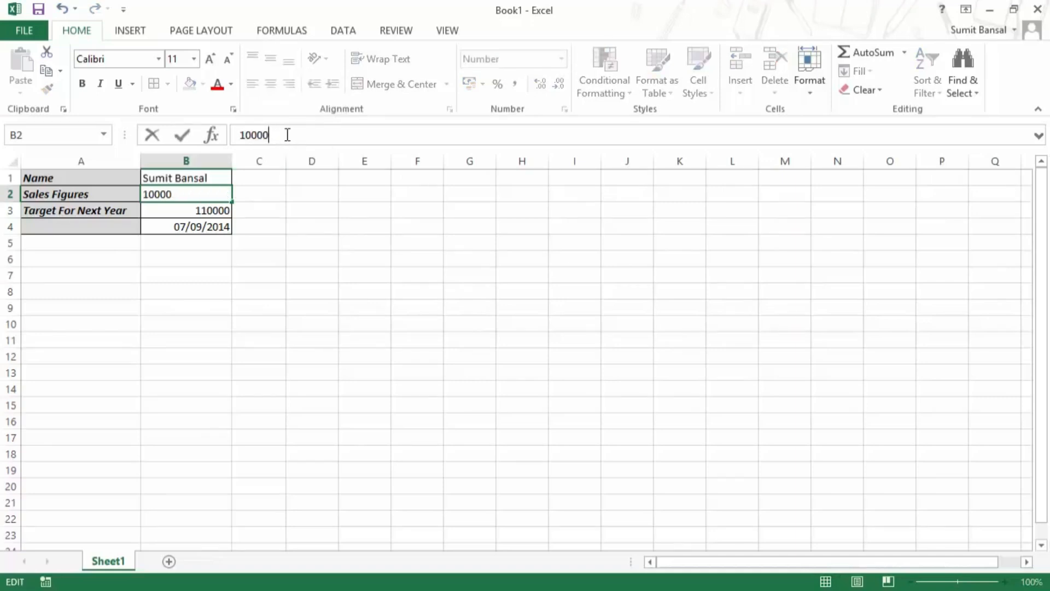
pyautogui.write('150000')
pyautogui.press('Return')
pyautogui.press('Up')
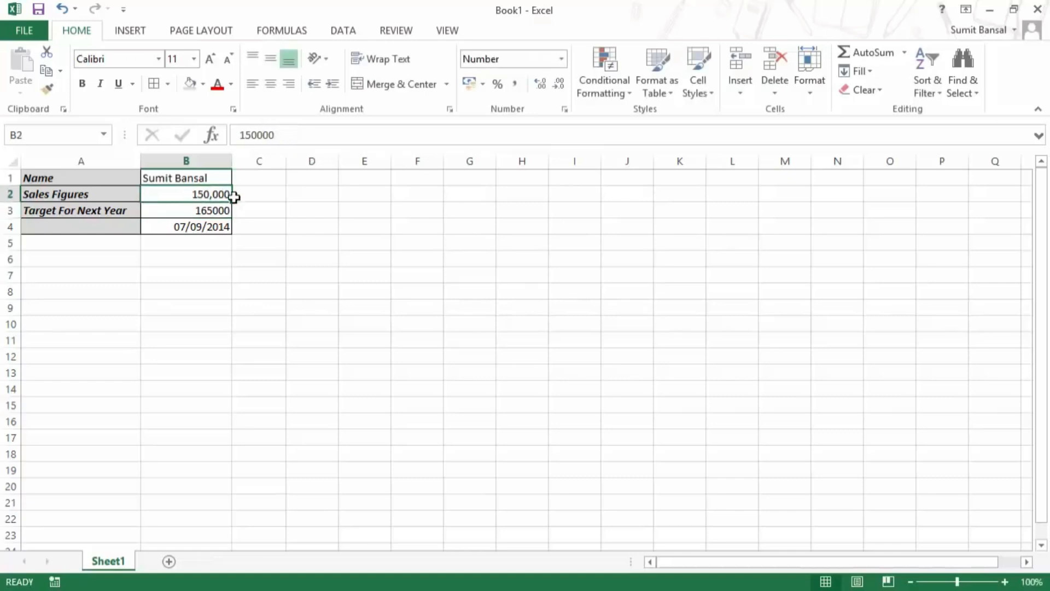
# Edit cell B2 in place and replace the whole sales figure with 180000.
pyautogui.doubleClick(189, 194)
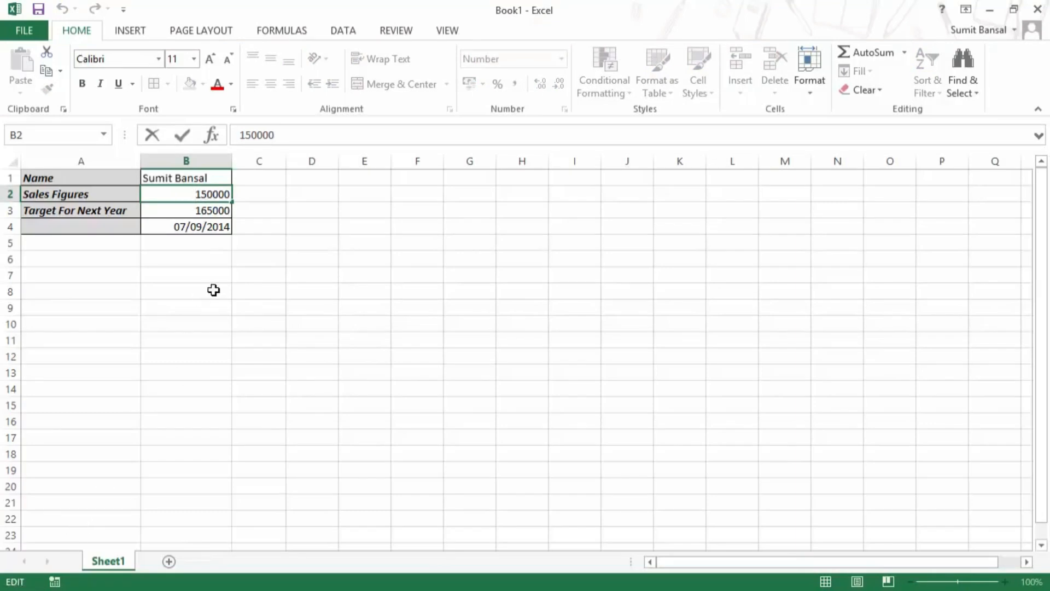
pyautogui.hotkey('shift', 'Right')
pyautogui.hotkey('shift', 'Right')
pyautogui.hotkey('shift', 'Right')
pyautogui.hotkey('shift', 'Right')
pyautogui.hotkey('shift', 'Right')
pyautogui.hotkey('shift', 'Right')
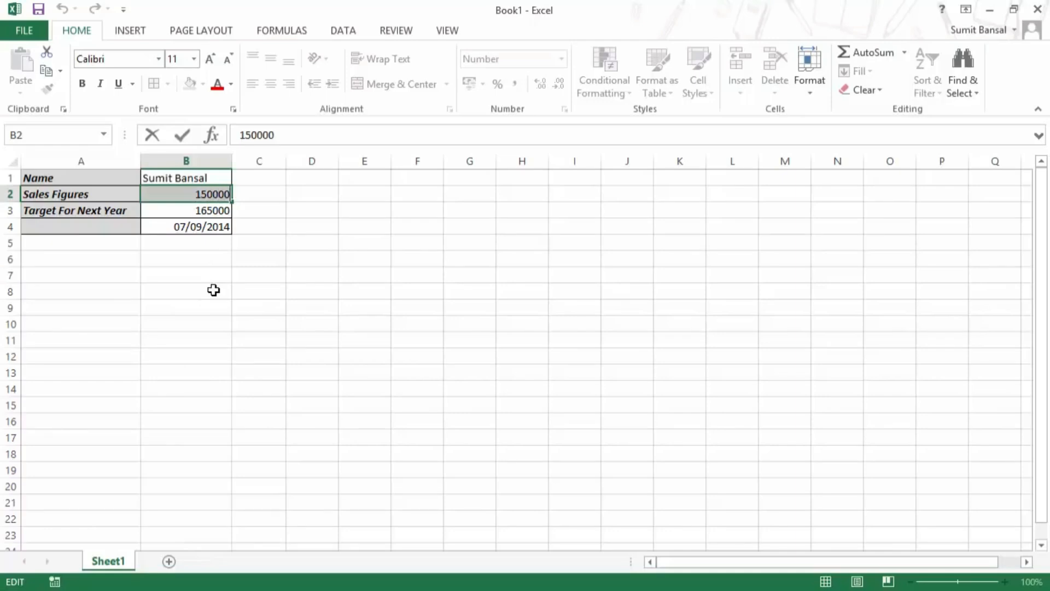
pyautogui.write('180000')
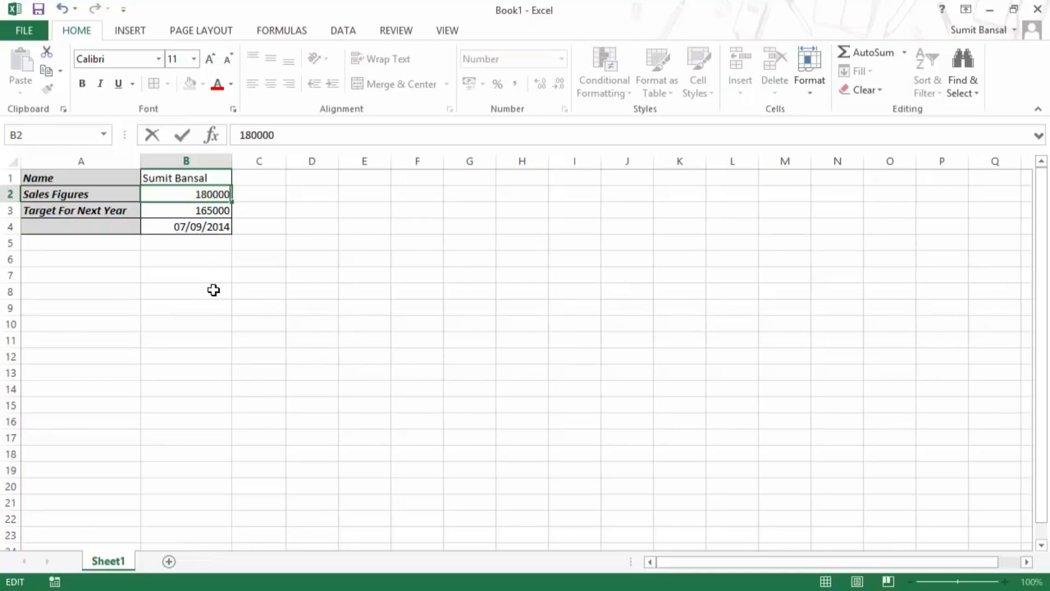
pyautogui.press('Return')
pyautogui.press('Up')
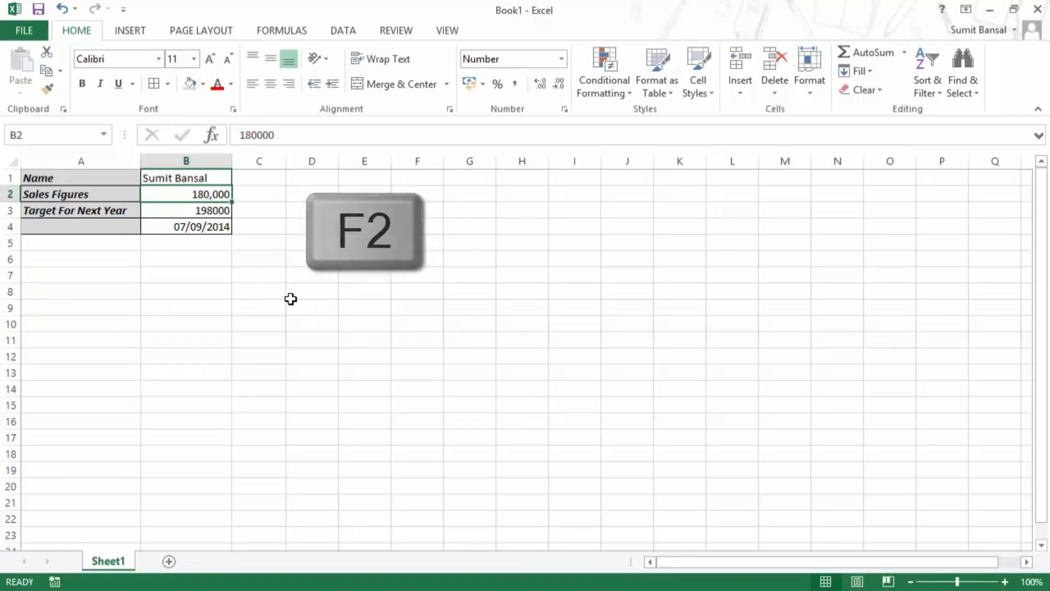
# Edit the sales figure in B2 in place, changing its second digit to 5 for a value of 150000.
pyautogui.press('F2')
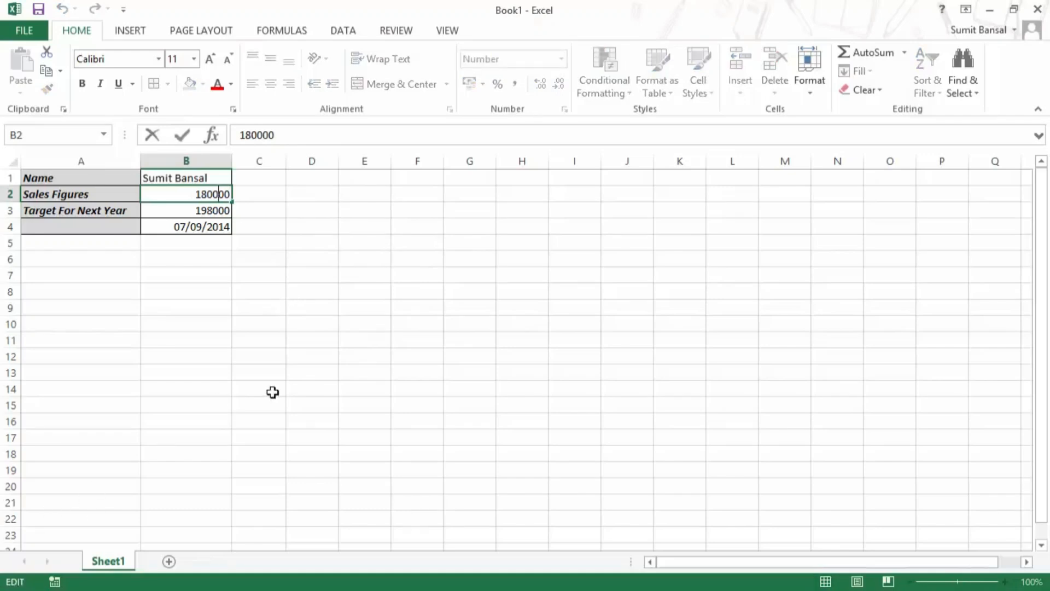
pyautogui.hotkey('shift', 'Left')
pyautogui.write('5')
pyautogui.press('Return')
pyautogui.press('Up')
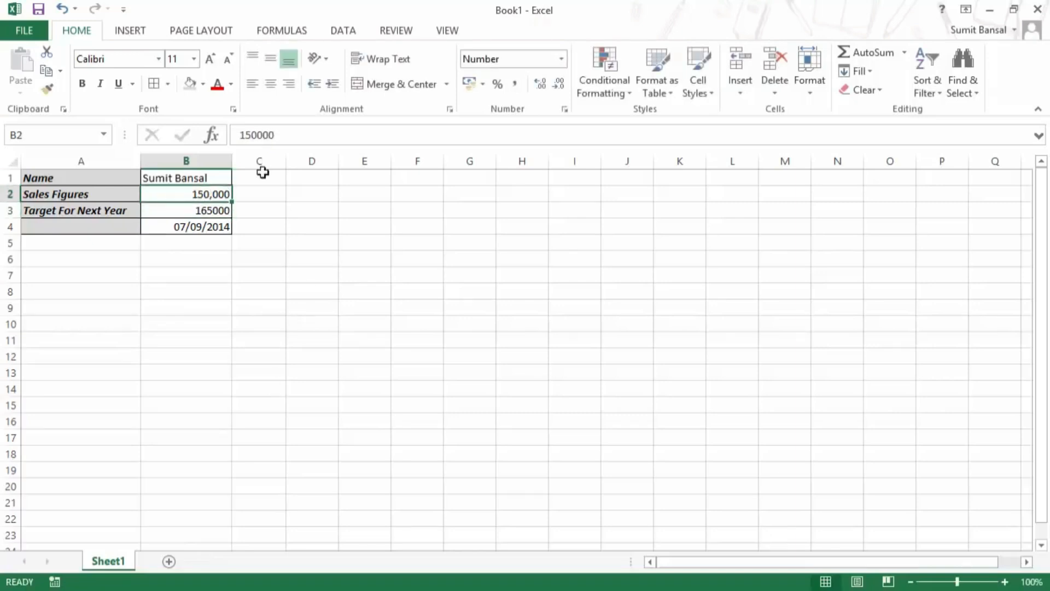
# Enter 180000 in cell D2 and reselect that cell.
pyautogui.click(307, 192)
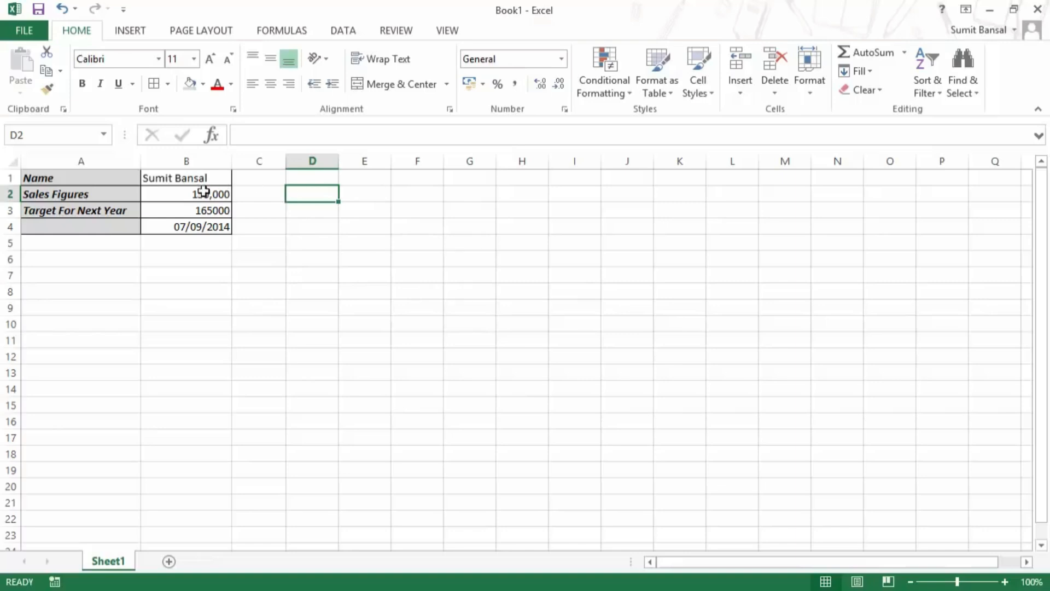
pyautogui.write('180')
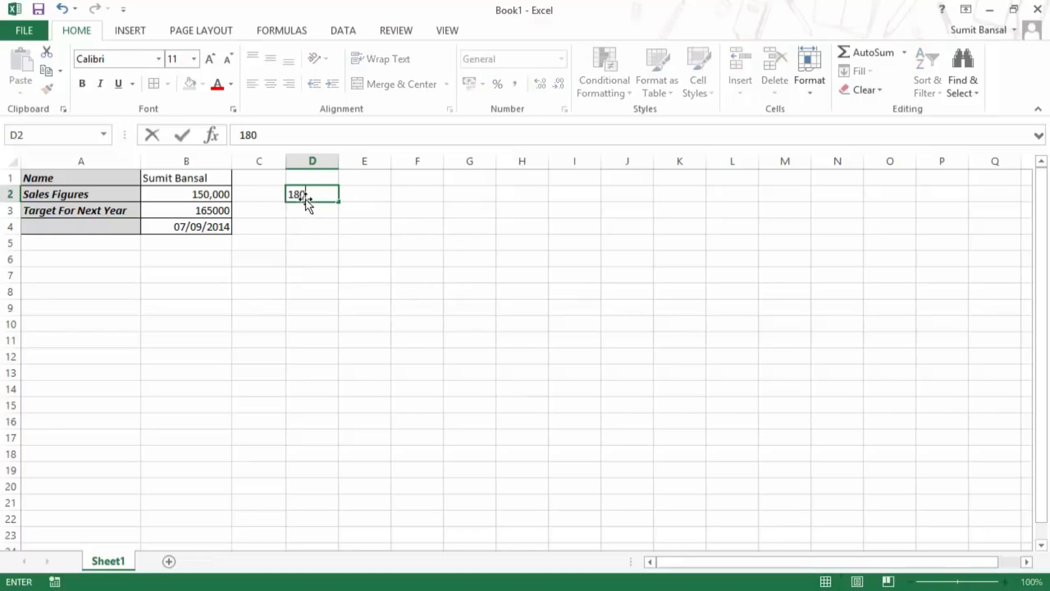
pyautogui.write('000')
pyautogui.press('Return')
pyautogui.click(303, 196)
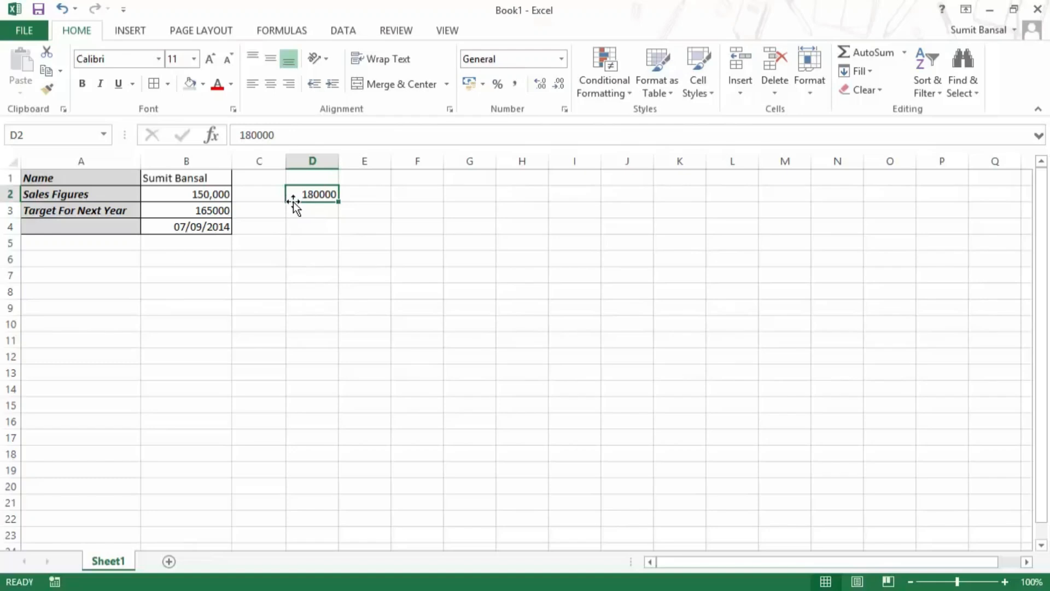
# Move cell D2 onto B2, replacing the existing data, and undo the move.
pyautogui.moveTo(293, 202); pyautogui.dragTo(221, 195)
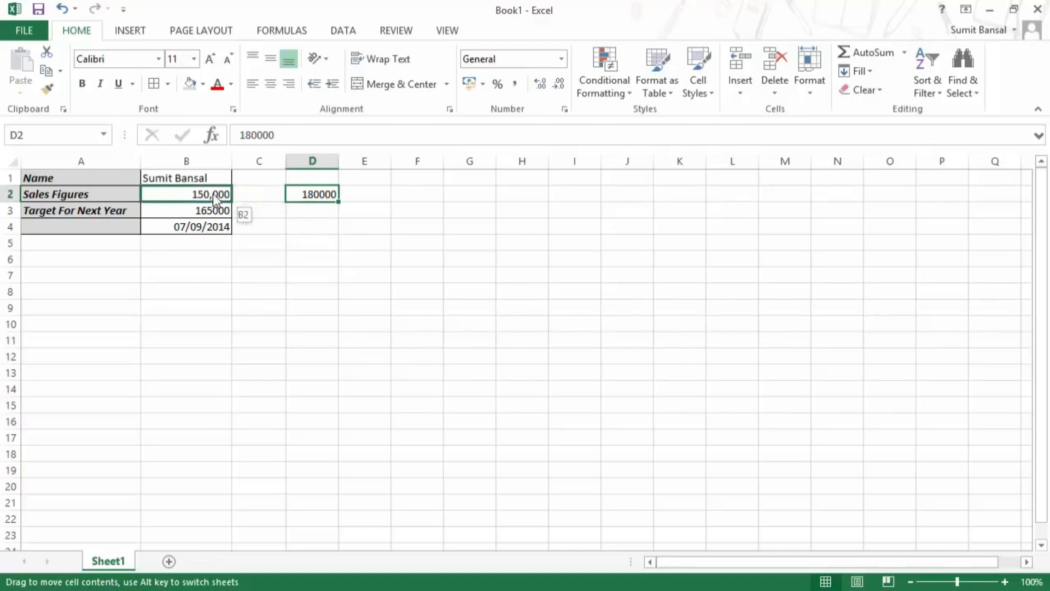
pyautogui.moveTo(212, 192); pyautogui.dragTo(212, 192)
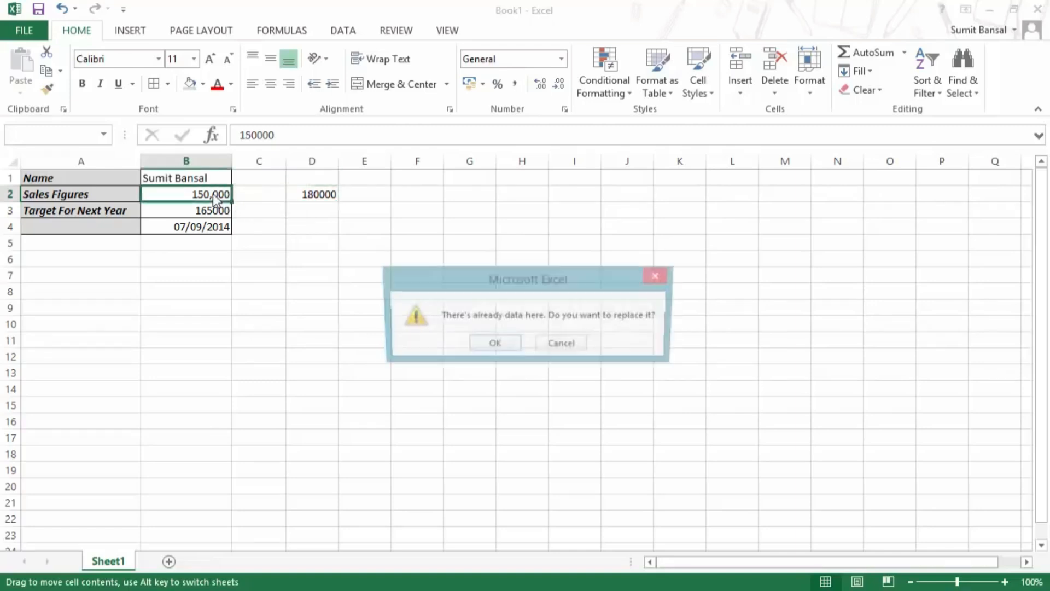
pyautogui.moveTo(464, 281); pyautogui.dragTo(299, 275)
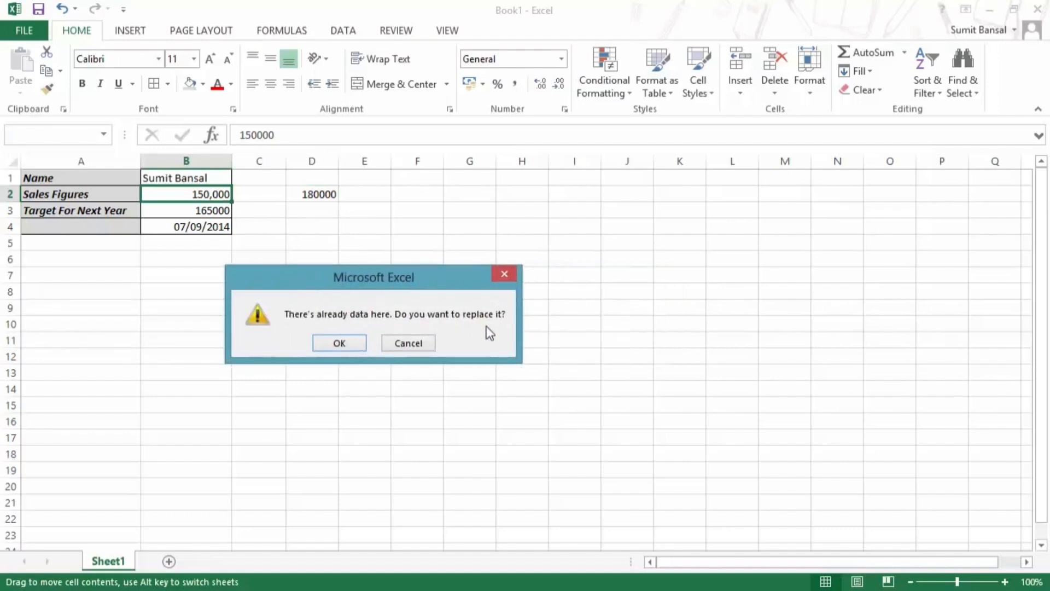
pyautogui.click(340, 343)
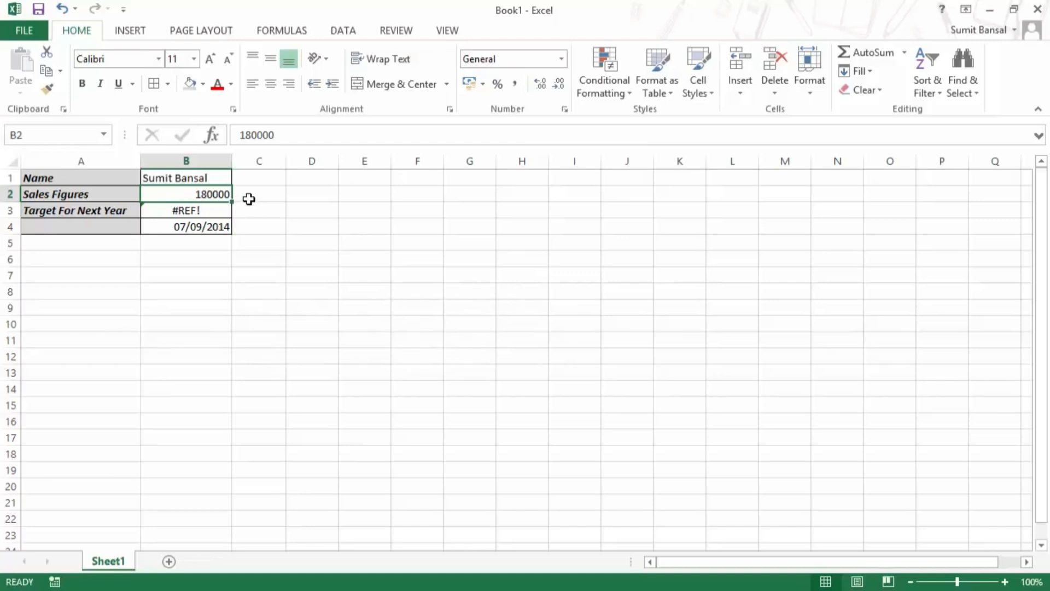
pyautogui.hotkey('ctrl', 'z')
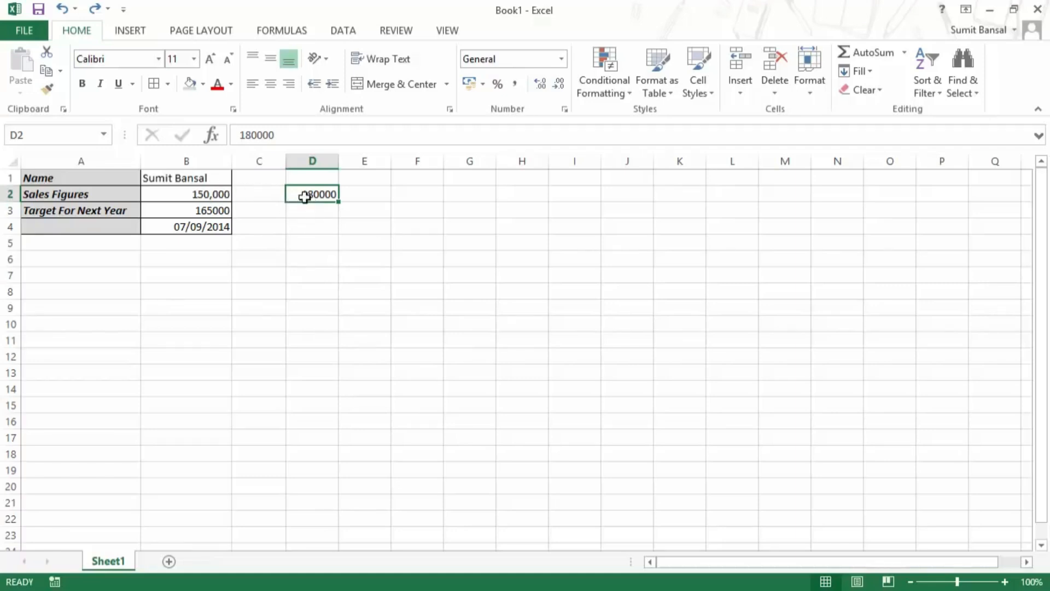
# Fill cell D2 with light orange and move it onto B2, replacing the existing data.
pyautogui.click(202, 84)
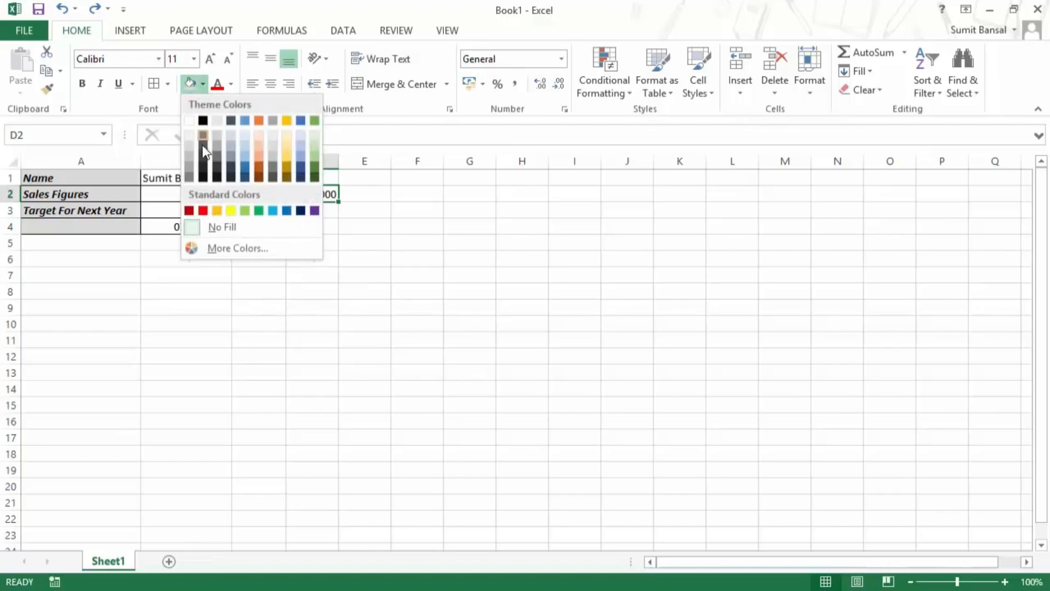
pyautogui.click(258, 161)
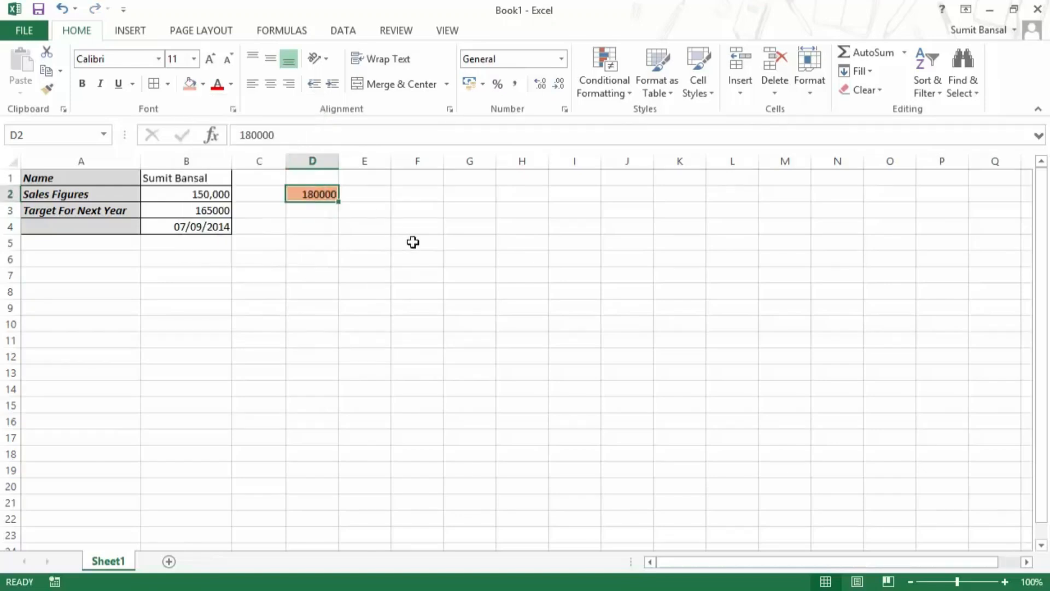
pyautogui.moveTo(302, 202); pyautogui.dragTo(204, 203)
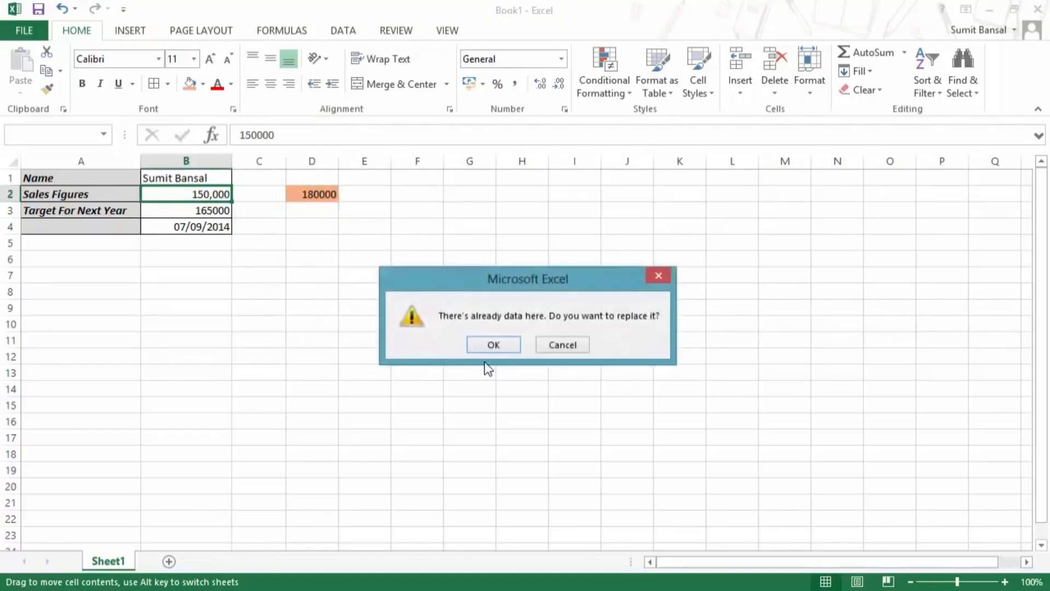
pyautogui.click(472, 336)
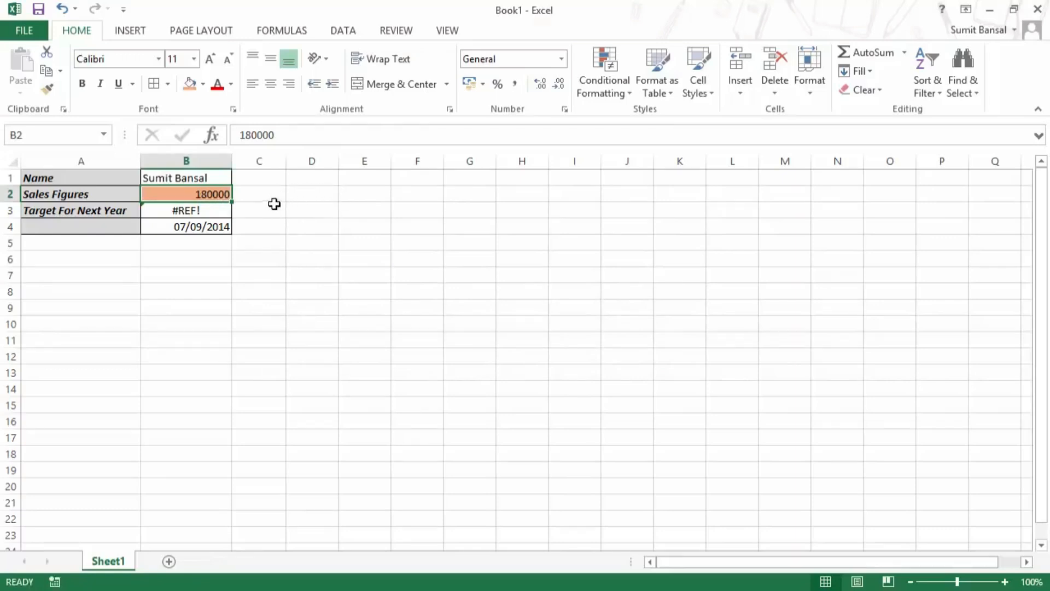
# Repair the target formula in B3 by replacing its broken reference with B2, giving =B2*1.1.
pyautogui.click(210, 211)
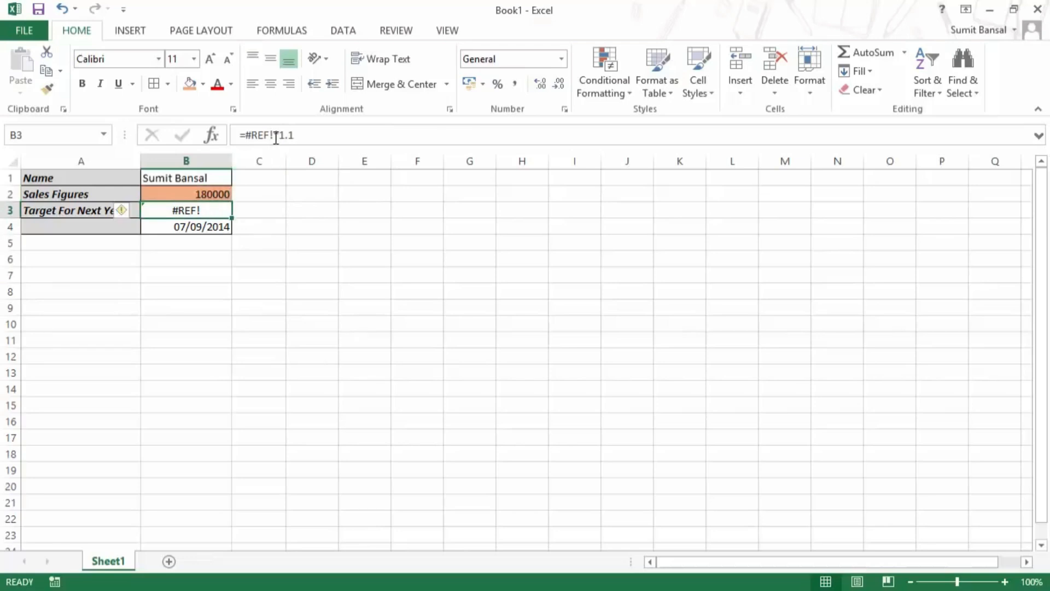
pyautogui.doubleClick(205, 212)
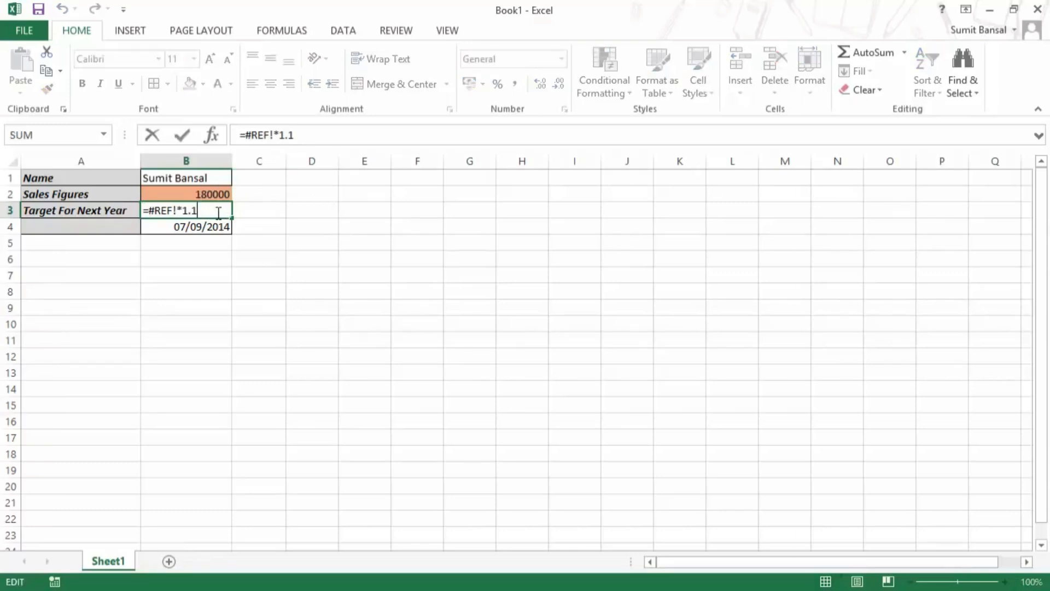
pyautogui.click(177, 210)
pyautogui.press('BackSpace')
pyautogui.press('BackSpace')
pyautogui.press('BackSpace')
pyautogui.press('BackSpace')
pyautogui.press('BackSpace')
pyautogui.click(182, 194)
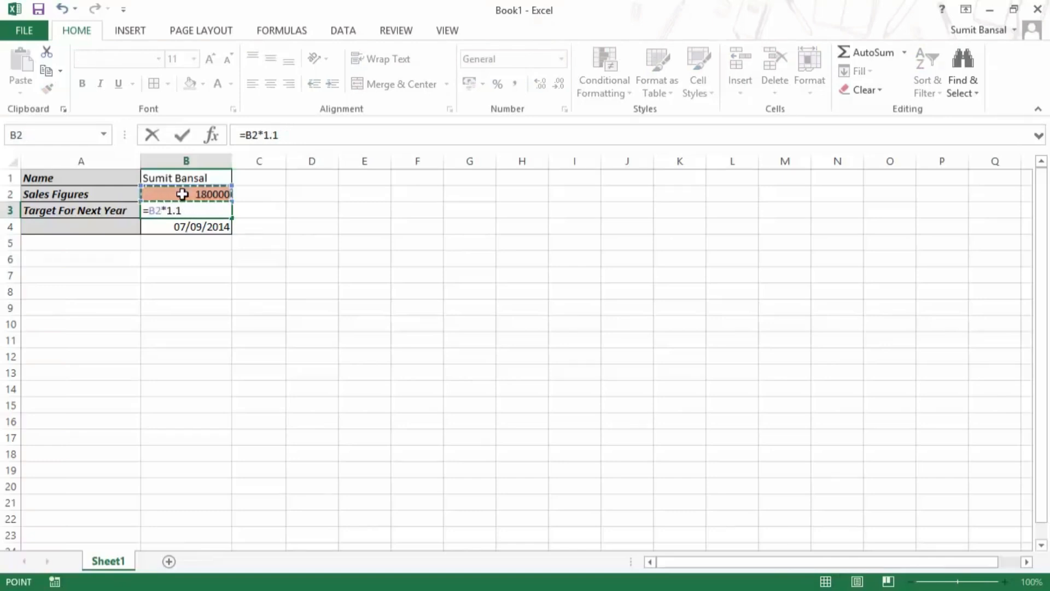
pyautogui.press('Return')
pyautogui.press('Up')
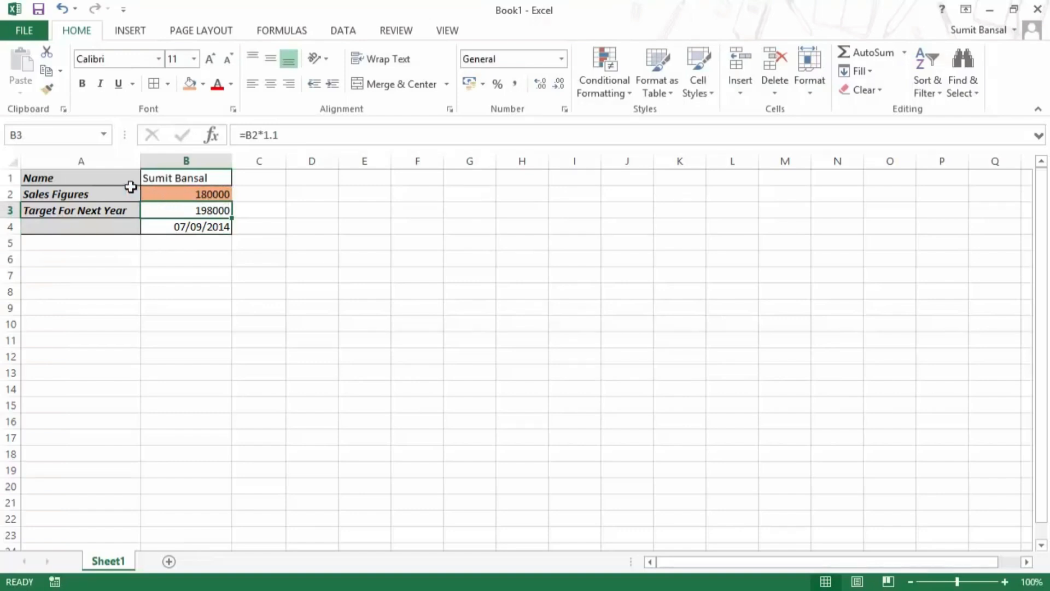
pyautogui.moveTo(108, 178); pyautogui.dragTo(181, 226)
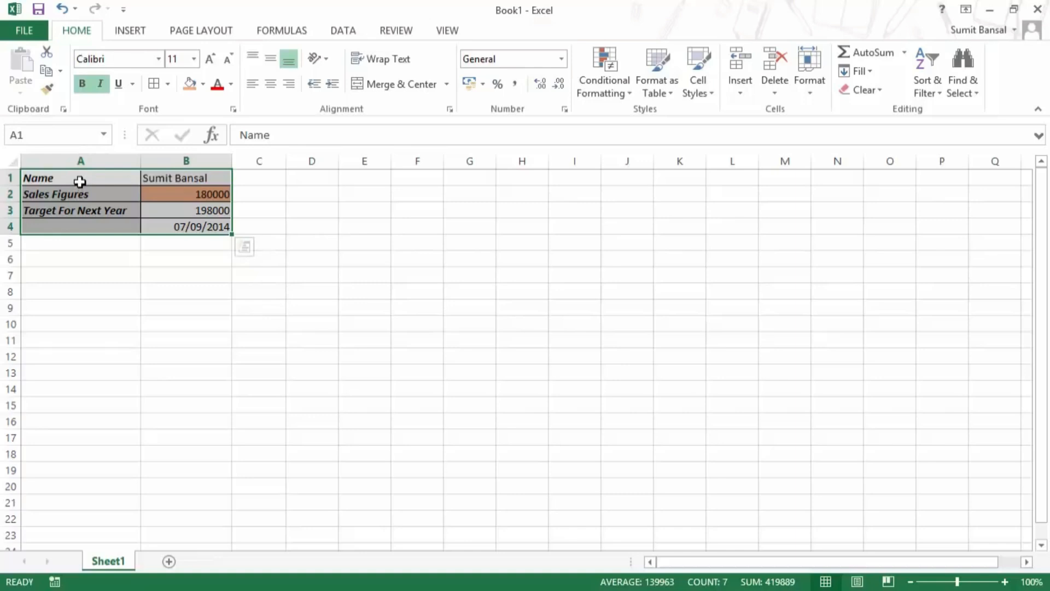
pyautogui.press('F2')
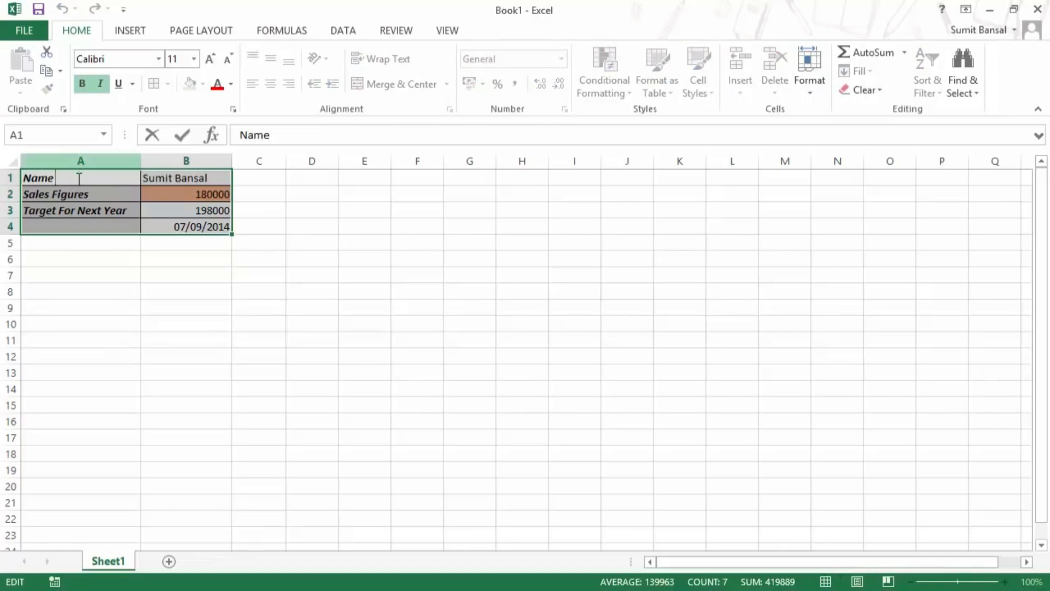
pyautogui.press('Escape')
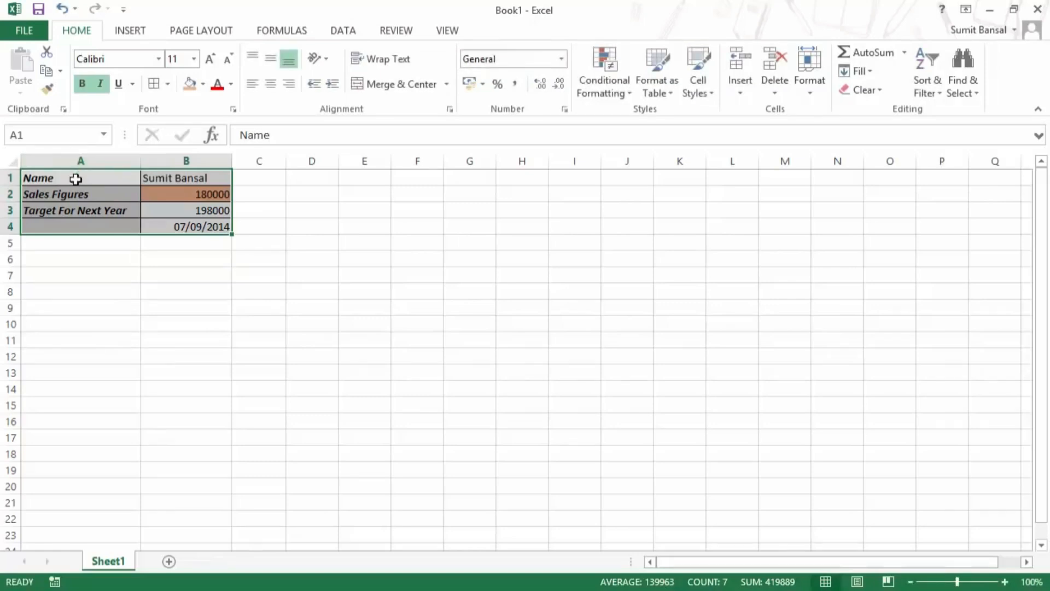
# Enter the label Sales Value in cell D2 and the value 100000 in E2.
pyautogui.click(307, 195)
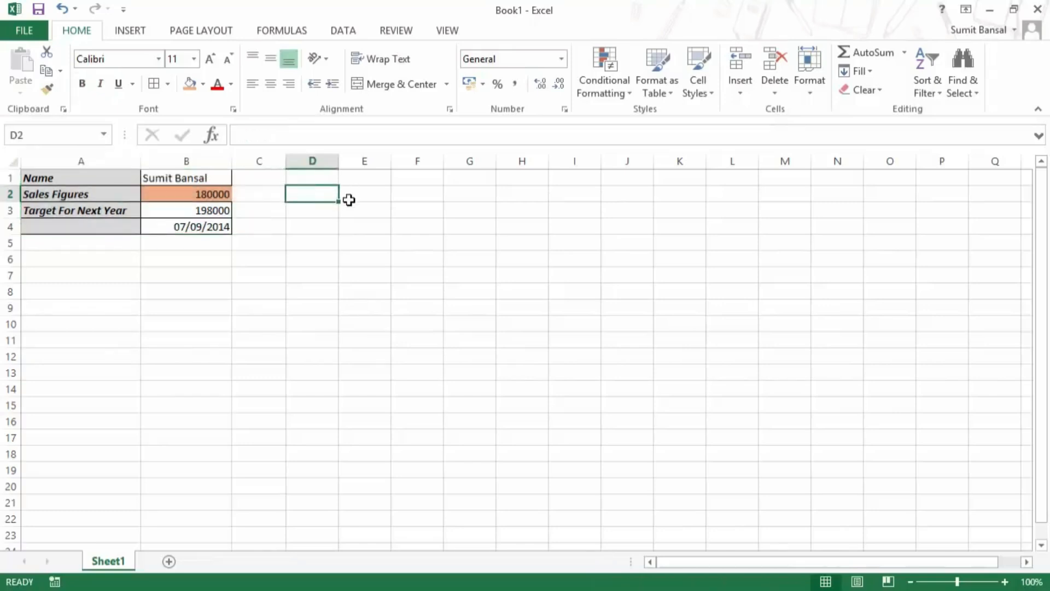
pyautogui.write('Sales')
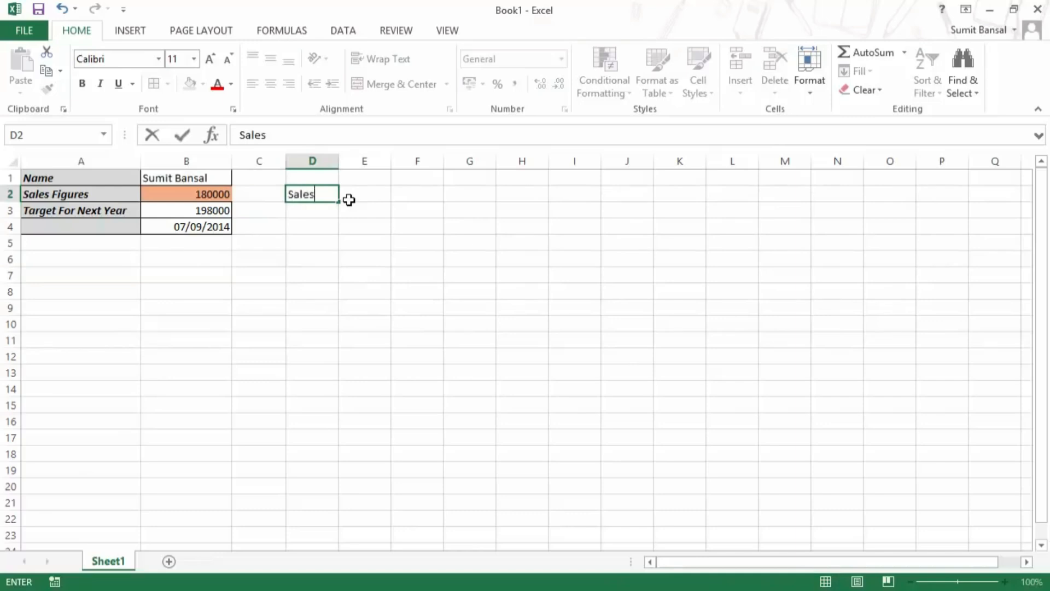
pyautogui.write(' Value')
pyautogui.press('Tab')
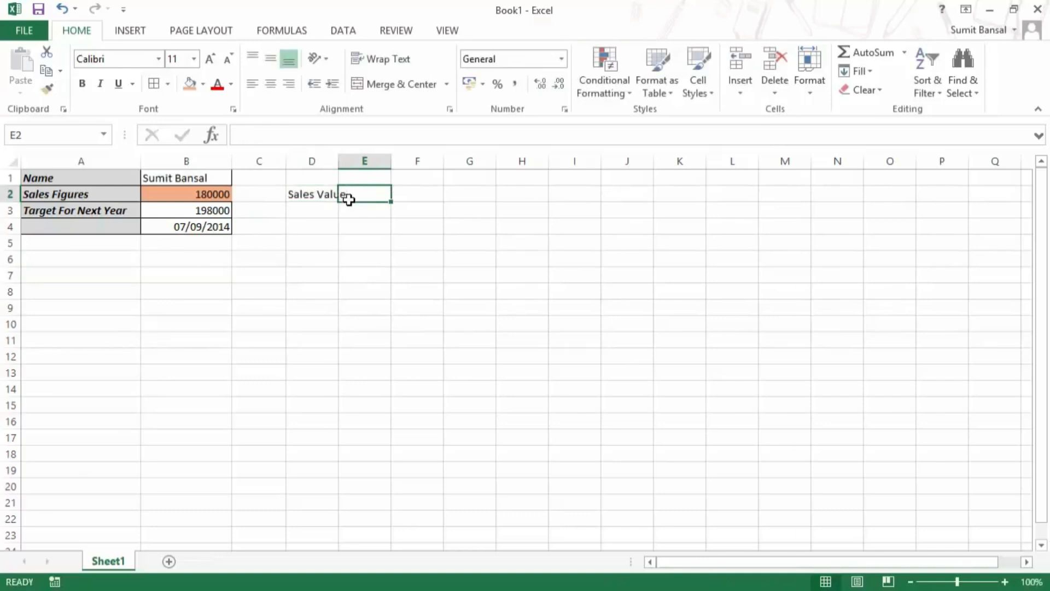
pyautogui.write('100000')
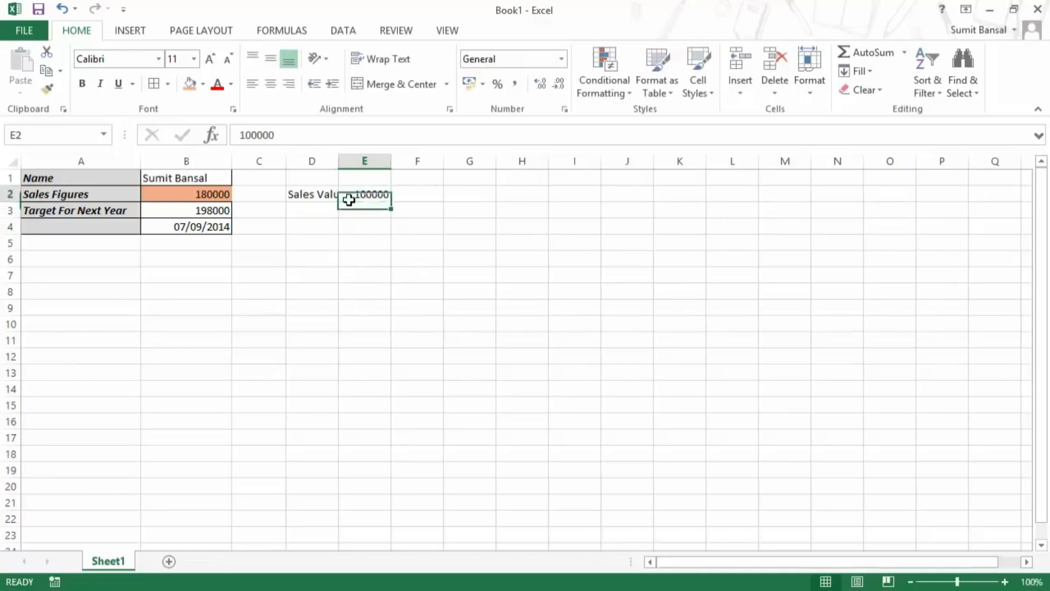
# Move the Sales Value label and its value from D2:E2 onto A2:B2, replacing the existing data.
pyautogui.press('Left')
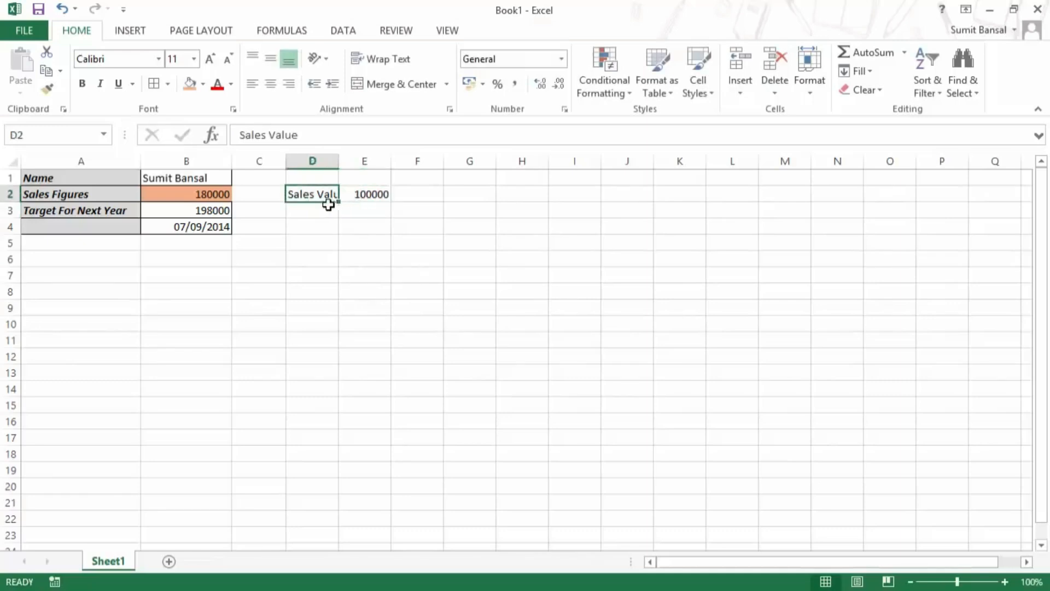
pyautogui.keyDown('shift'); pyautogui.click(347, 195); pyautogui.keyUp('shift')
pyautogui.moveTo(356, 201); pyautogui.dragTo(137, 196)
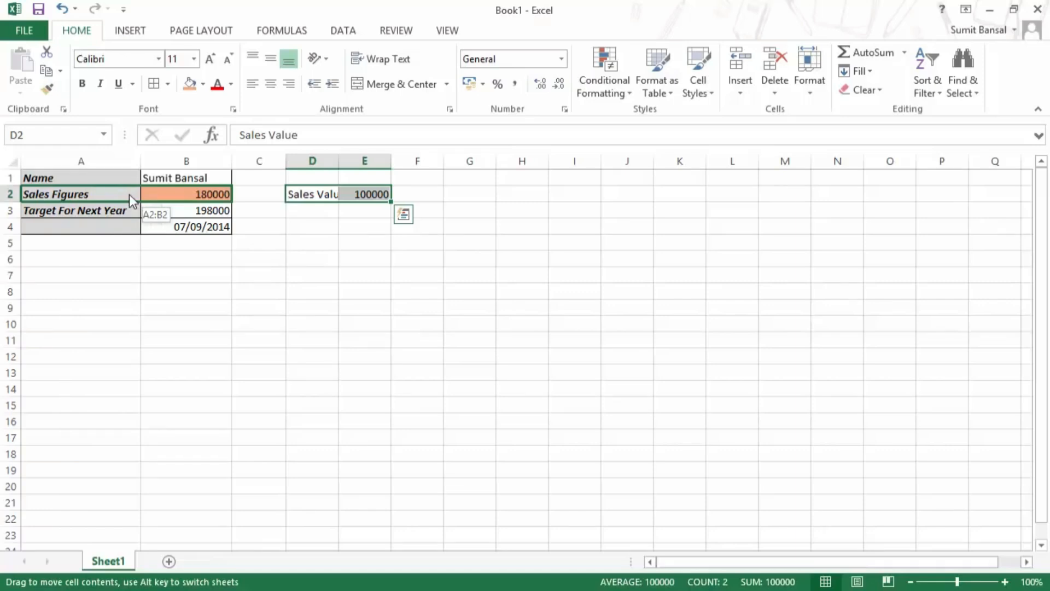
pyautogui.moveTo(129, 195); pyautogui.dragTo(129, 195)
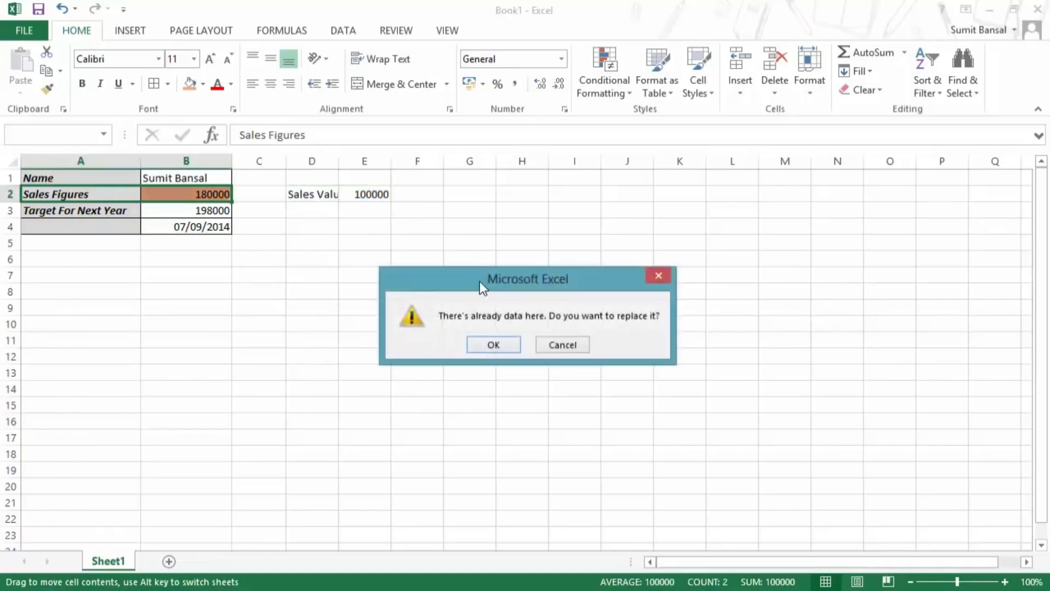
pyautogui.click(416, 313)
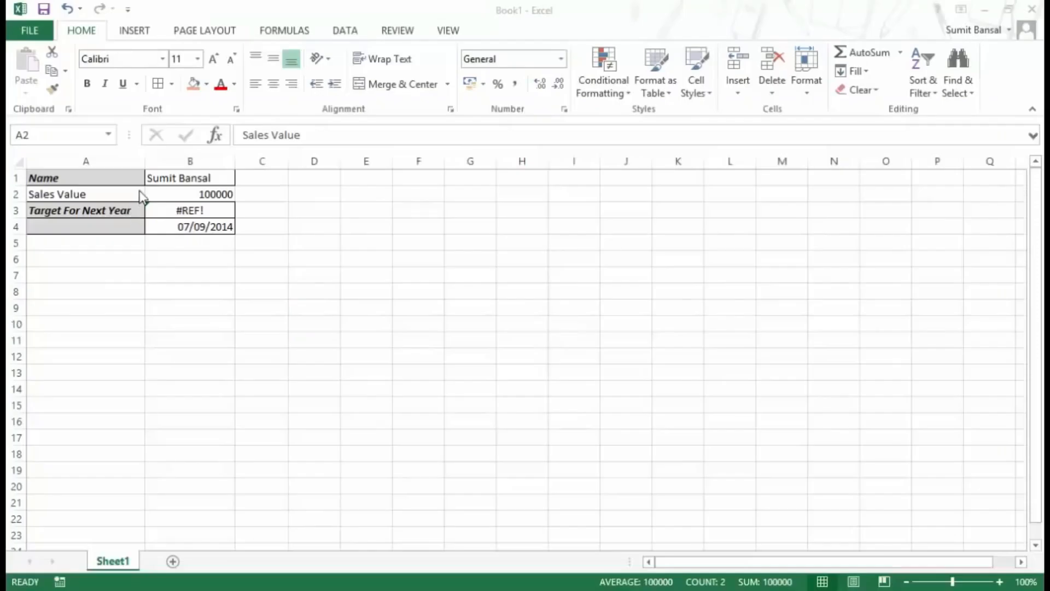
pyautogui.click(114, 197)
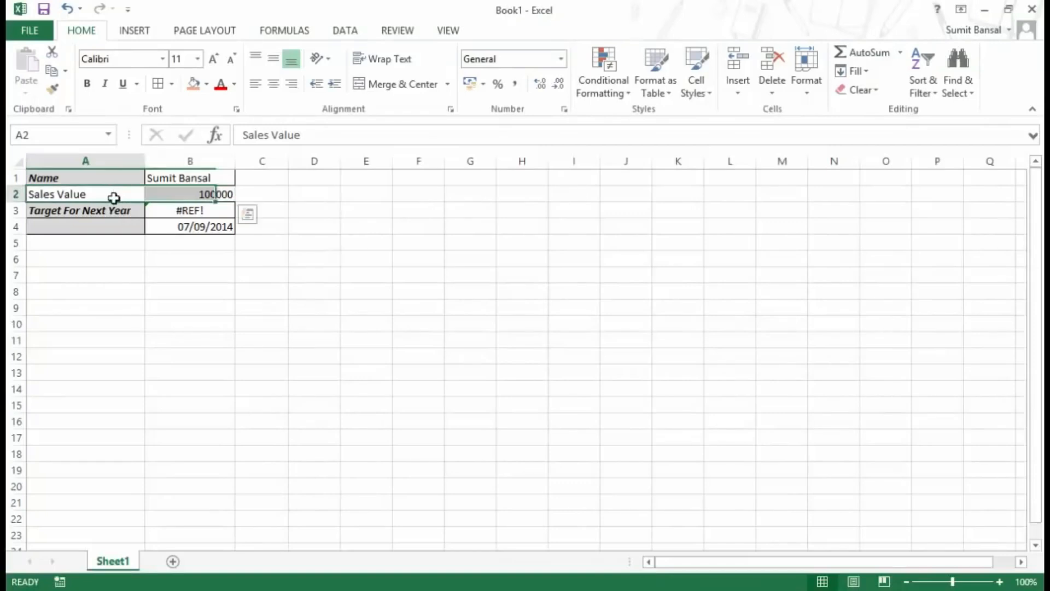
pyautogui.doubleClick(114, 198)
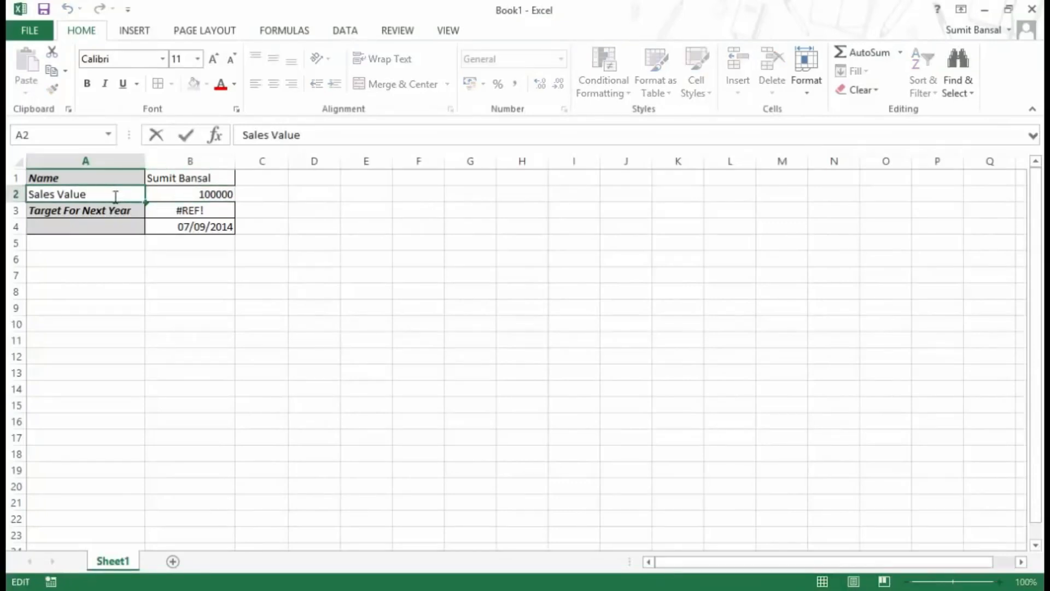
pyautogui.hotkey('shift', 'Left')
pyautogui.hotkey('shift', 'Left')
pyautogui.hotkey('shift', 'Left')
pyautogui.hotkey('shift', 'Left')
pyautogui.hotkey('shift', 'Left')
pyautogui.write('Figures')
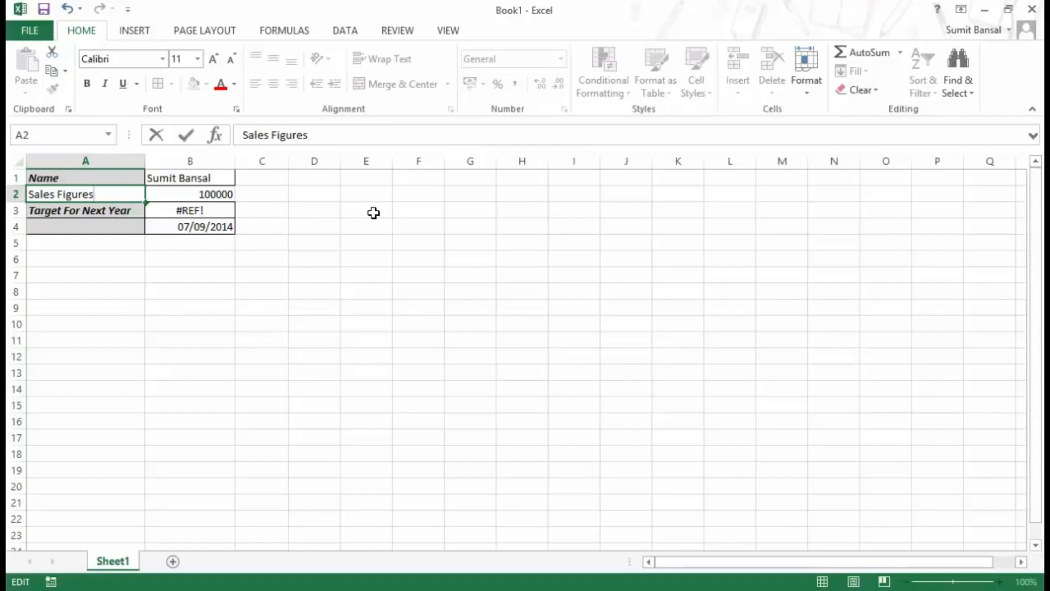
pyautogui.press('Escape')
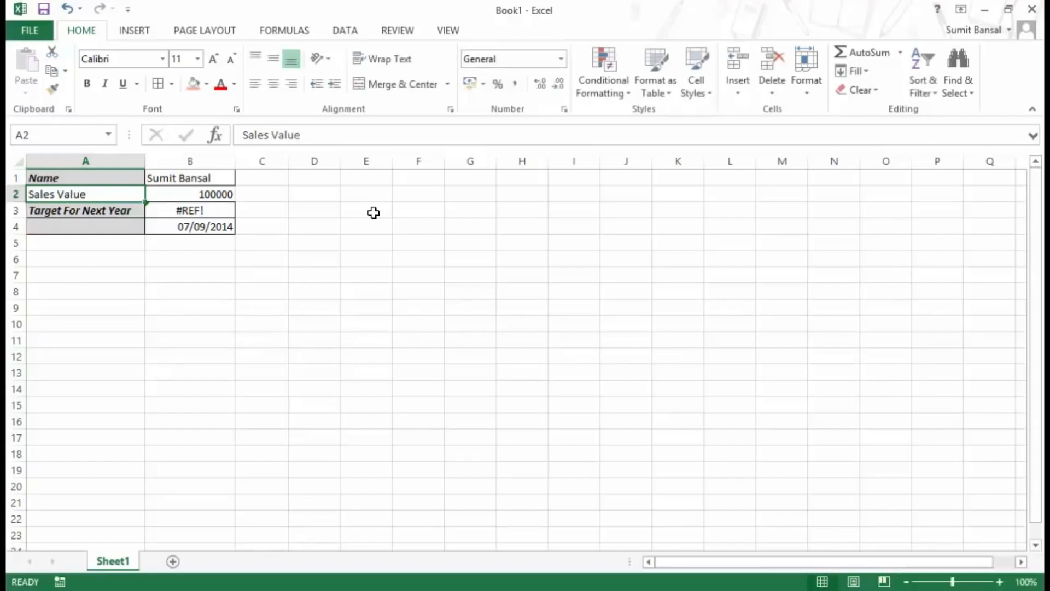
# Edit the label in cell A2 to read Sales Figures.
pyautogui.doubleClick(106, 195)
pyautogui.press('BackSpace')
pyautogui.press('BackSpace')
pyautogui.press('BackSpace')
pyautogui.press('BackSpace')
pyautogui.press('BackSpace')
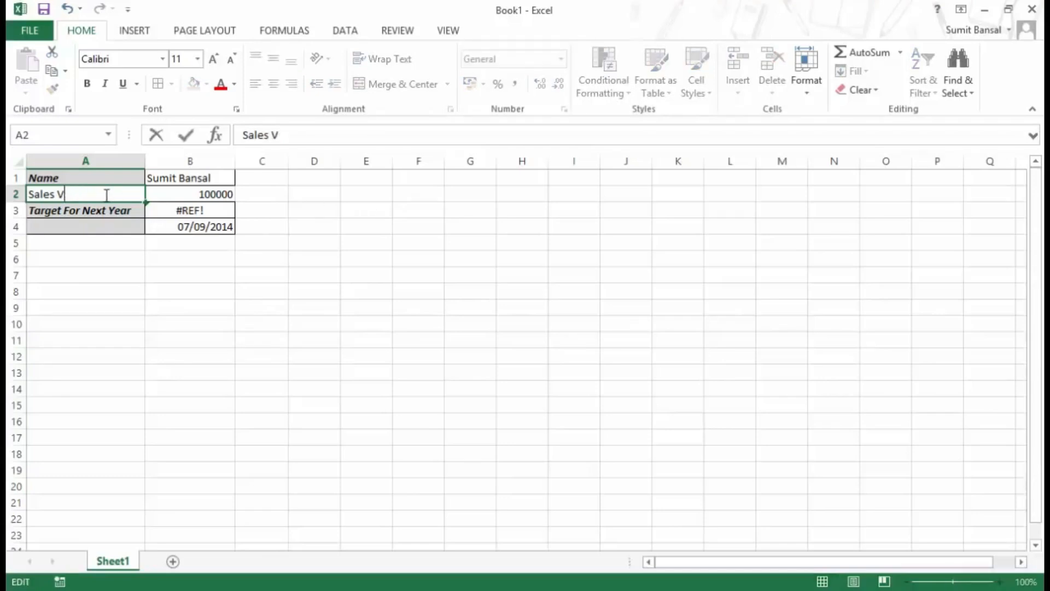
pyautogui.write('Figures')
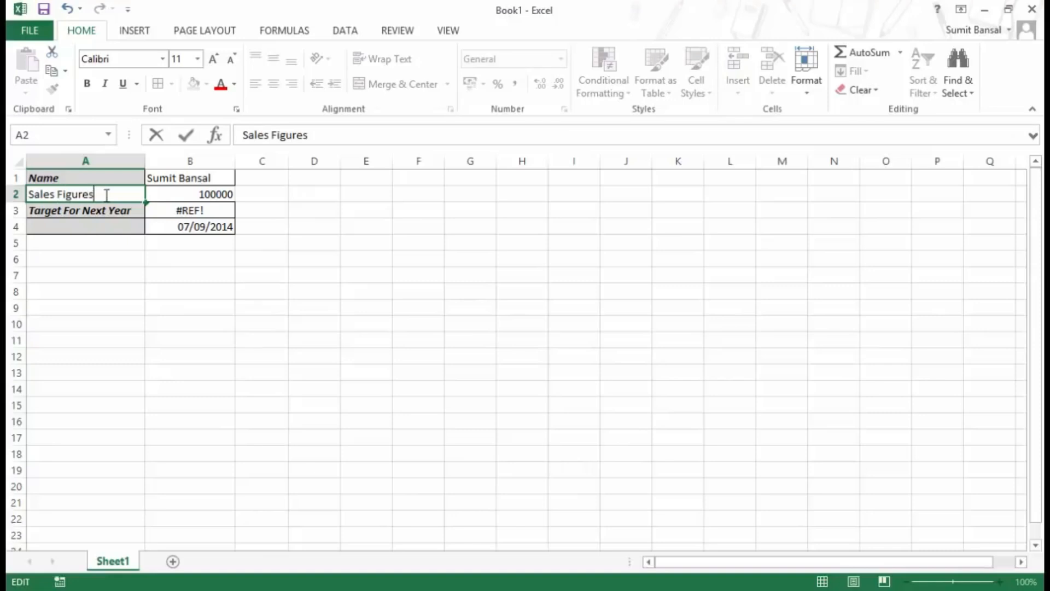
pyautogui.press('Return')
pyautogui.click(106, 195)
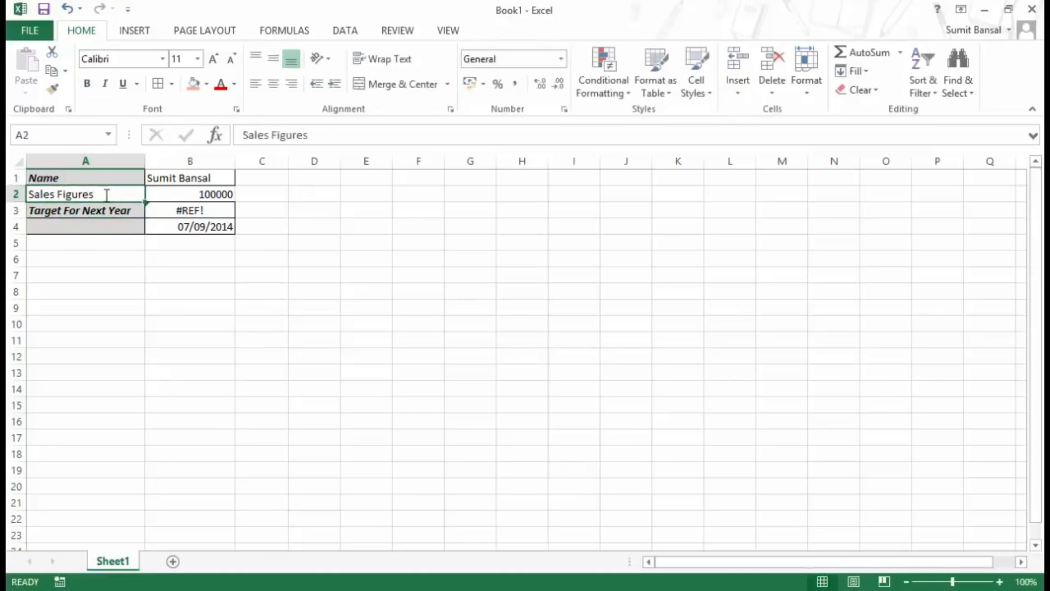
pyautogui.click(372, 195)
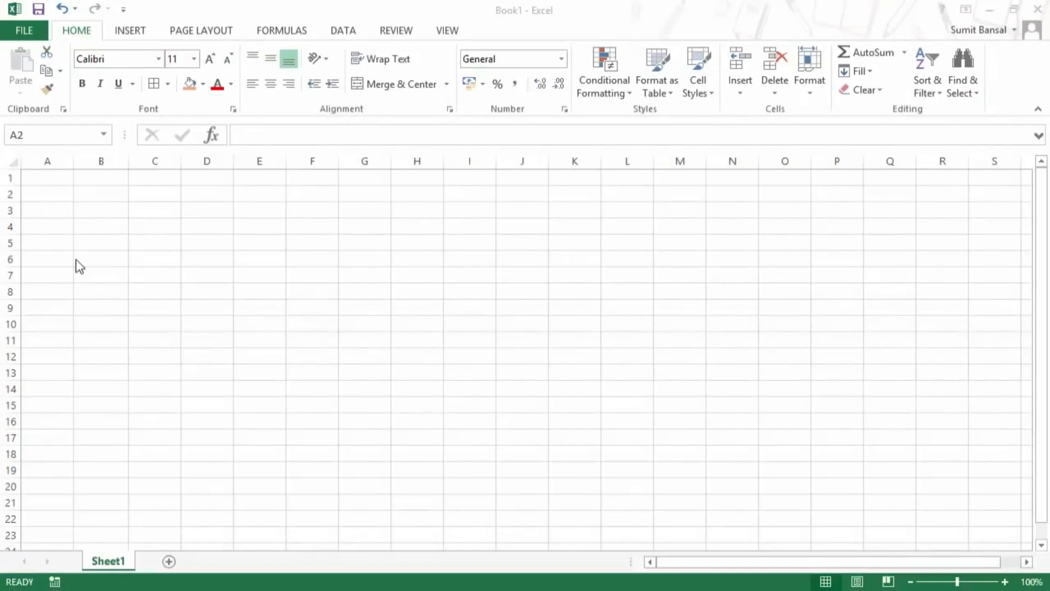
# Enter the column headings Months in A1 and Sales target in B1 of the blank worksheet.
pyautogui.click(49, 177)
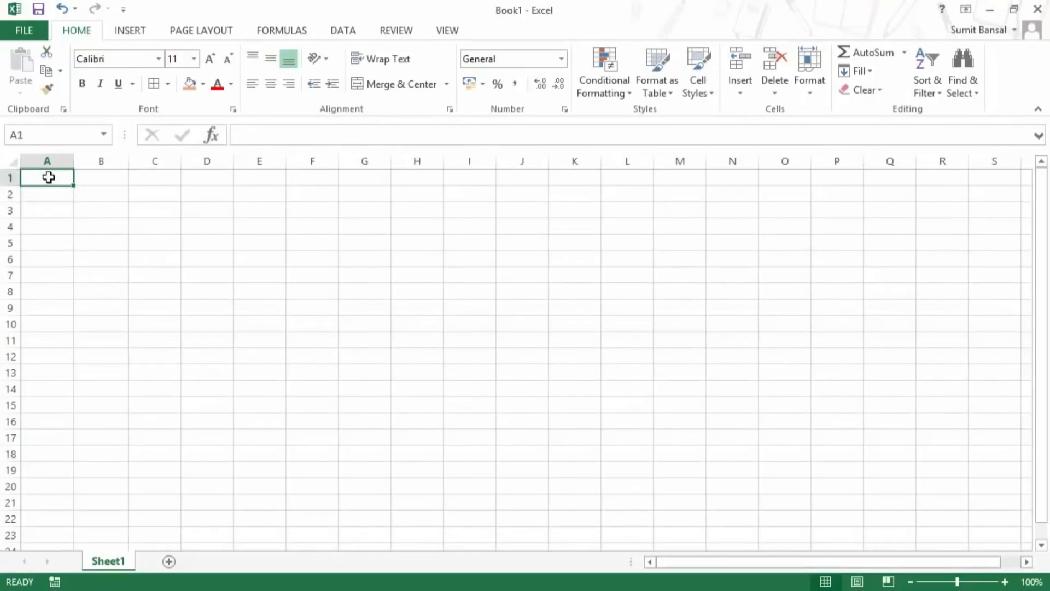
pyautogui.write('Months')
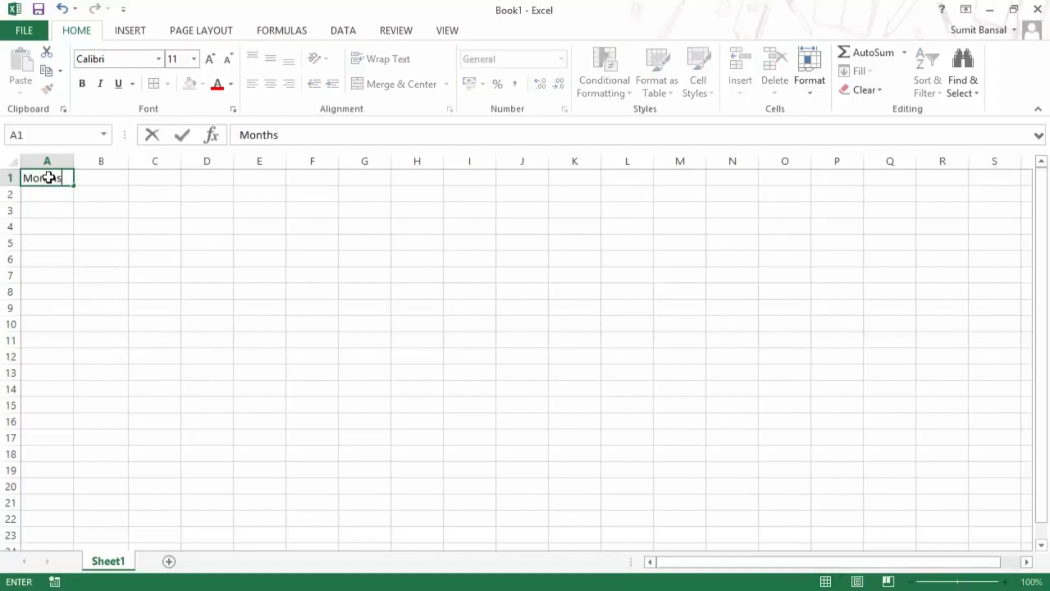
pyautogui.press('Tab')
pyautogui.write('Sales')
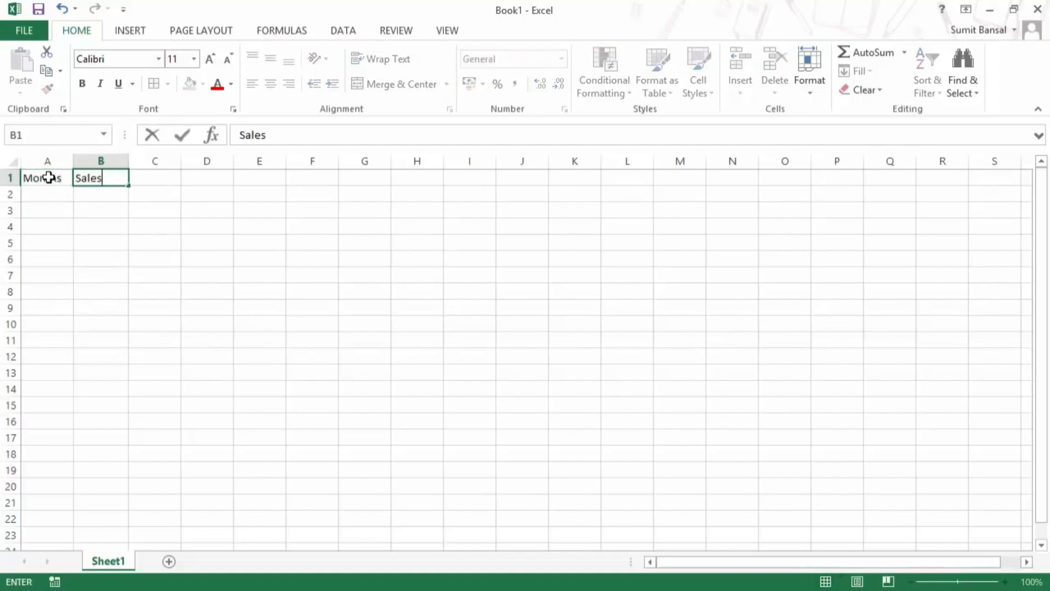
pyautogui.write(' Figur')
pyautogui.press('BackSpace')
pyautogui.press('BackSpace')
pyautogui.press('BackSpace')
pyautogui.press('BackSpace')
pyautogui.press('BackSpace')
pyautogui.write('target')
pyautogui.press('Return')
pyautogui.press('Left')
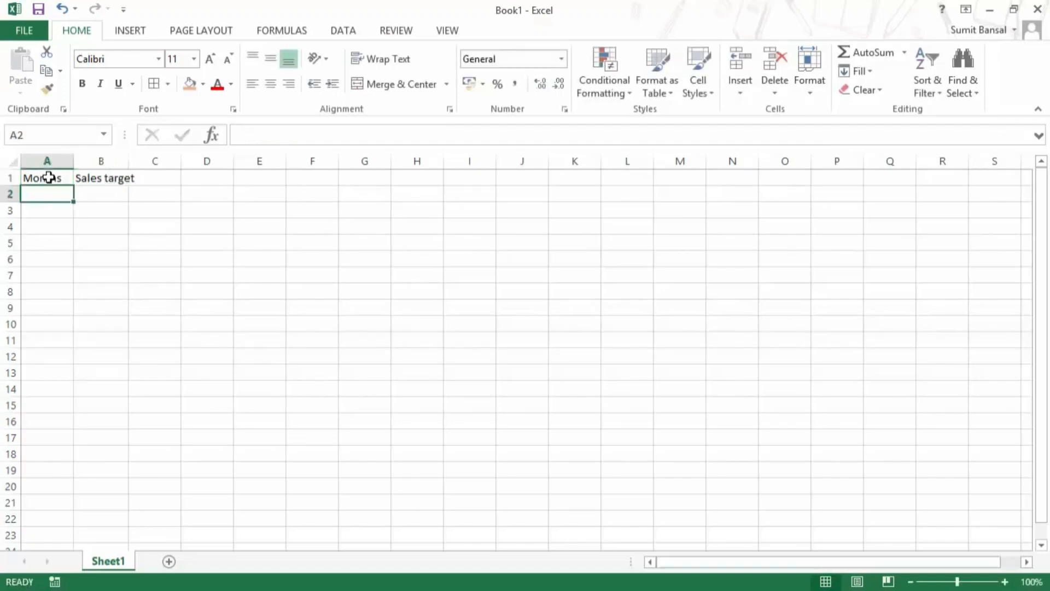
# Enter January in cell A2 and February in A3 as the first two months.
pyautogui.write('Jan')
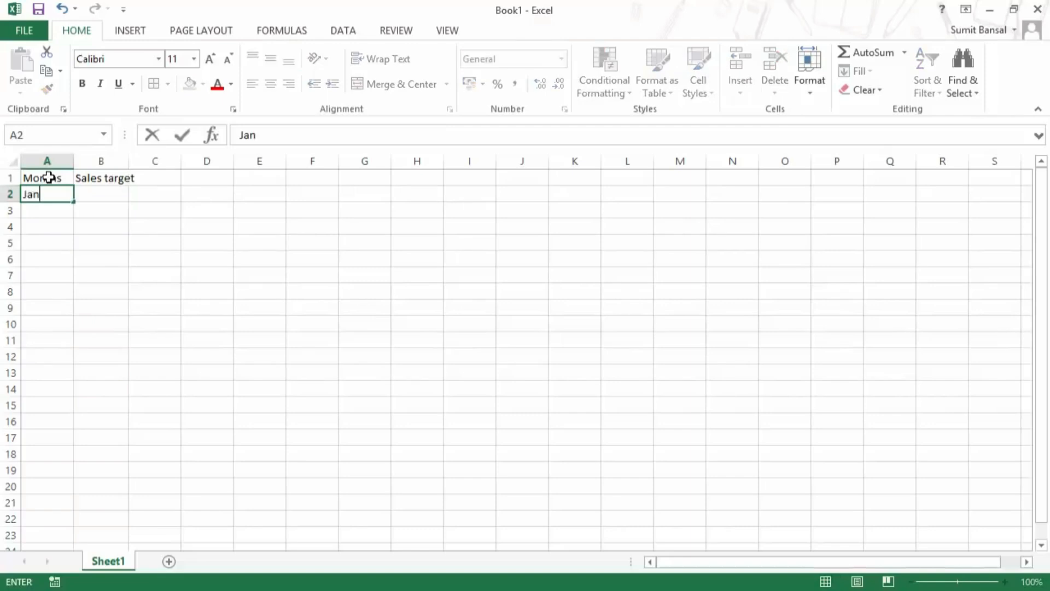
pyautogui.write('uary')
pyautogui.press('Return')
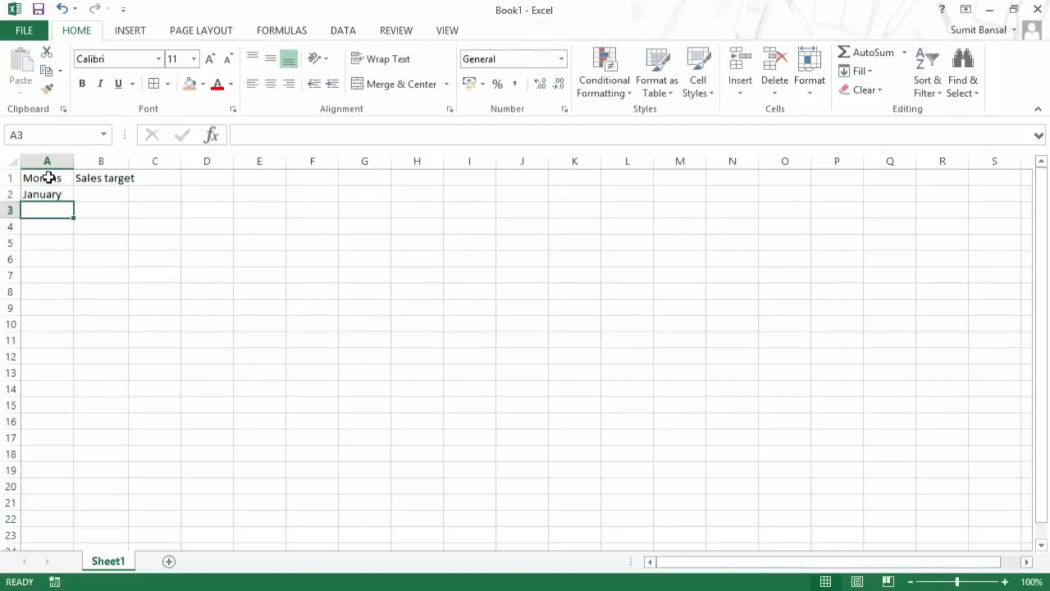
pyautogui.write('Febriary')
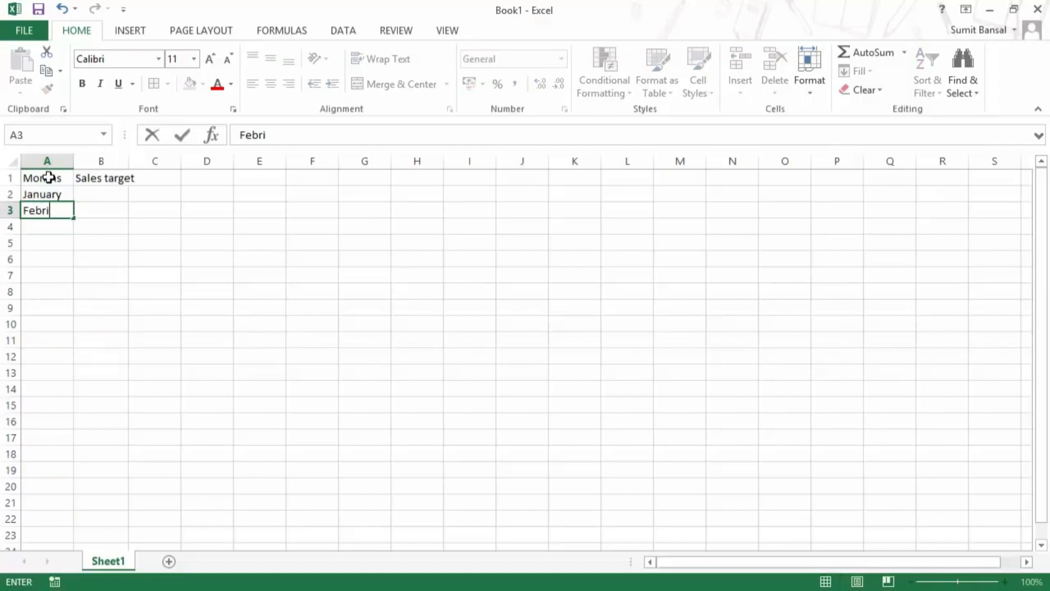
pyautogui.press('BackSpace')
pyautogui.press('BackSpace')
pyautogui.press('BackSpace')
pyautogui.press('BackSpace')
pyautogui.write('uary')
pyautogui.hotkey('ctrl', 'Return')
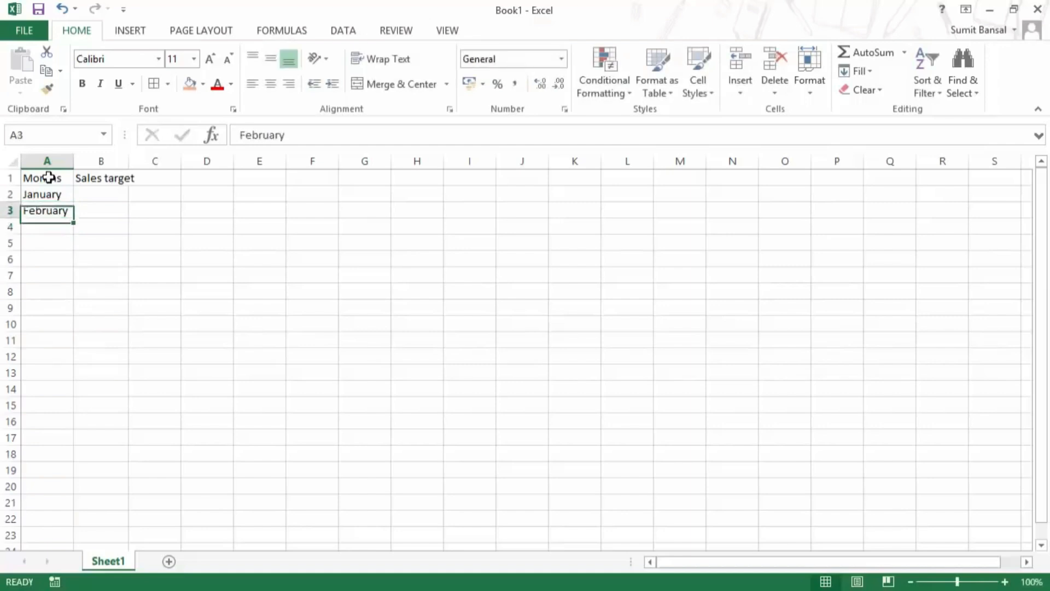
# Autofill the month series from A2:A3 down to A13, ending with December.
pyautogui.press('Up')
pyautogui.hotkey('shift', 'Down')
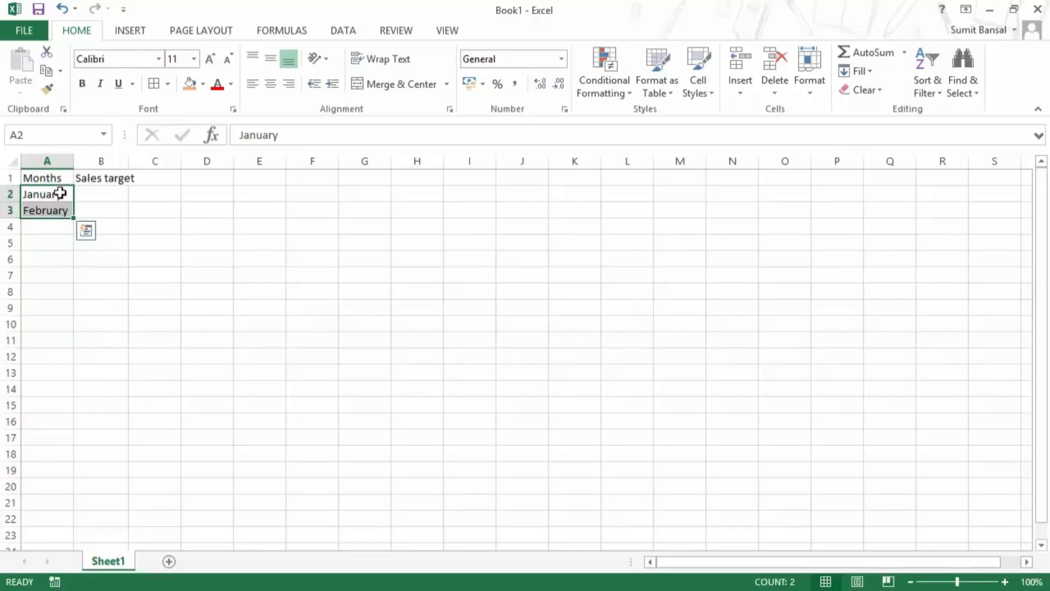
pyautogui.moveTo(74, 219); pyautogui.dragTo(76, 378)
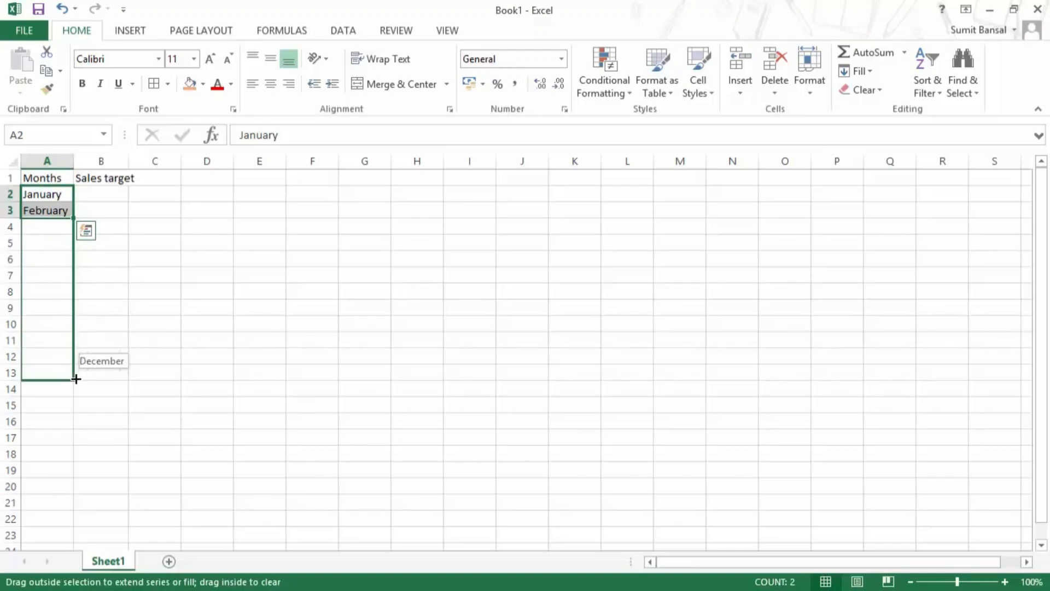
pyautogui.moveTo(76, 378); pyautogui.dragTo(76, 378)
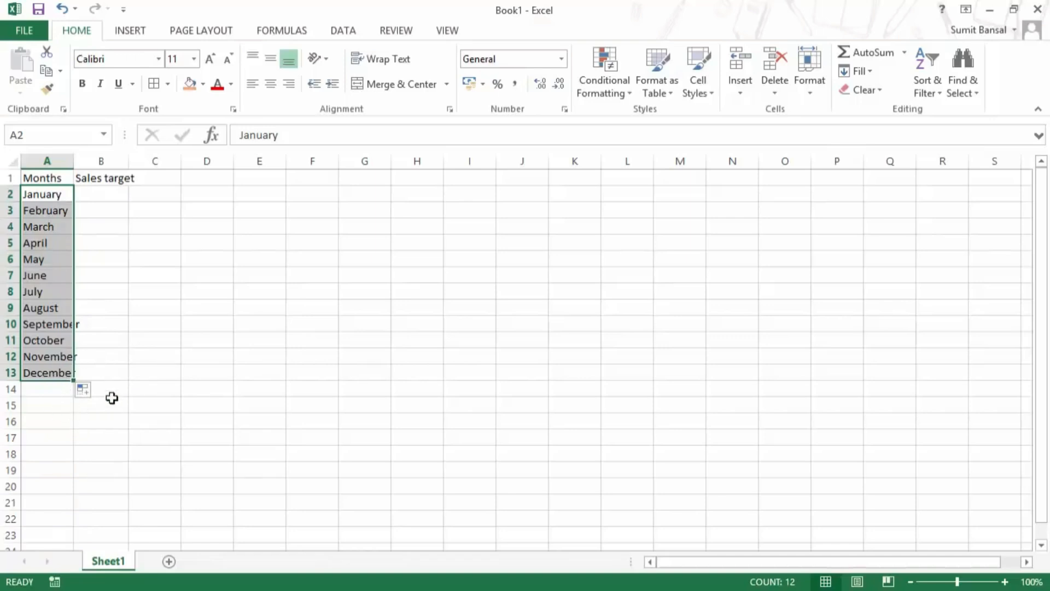
# Change the autofill of A2:A13 to Copy Cells, and undo the fill.
pyautogui.click(94, 393)
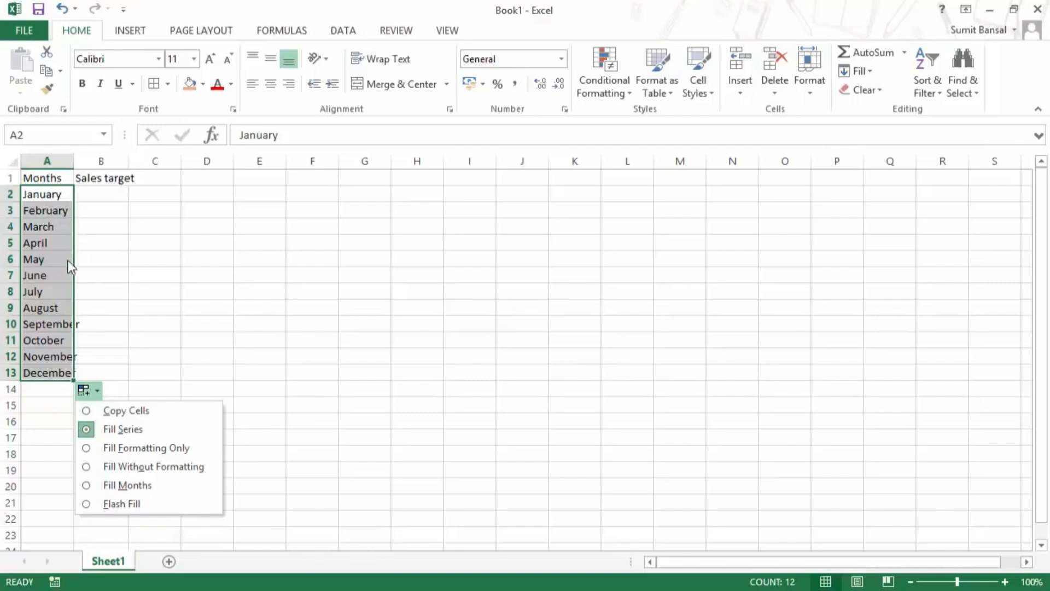
pyautogui.click(86, 411)
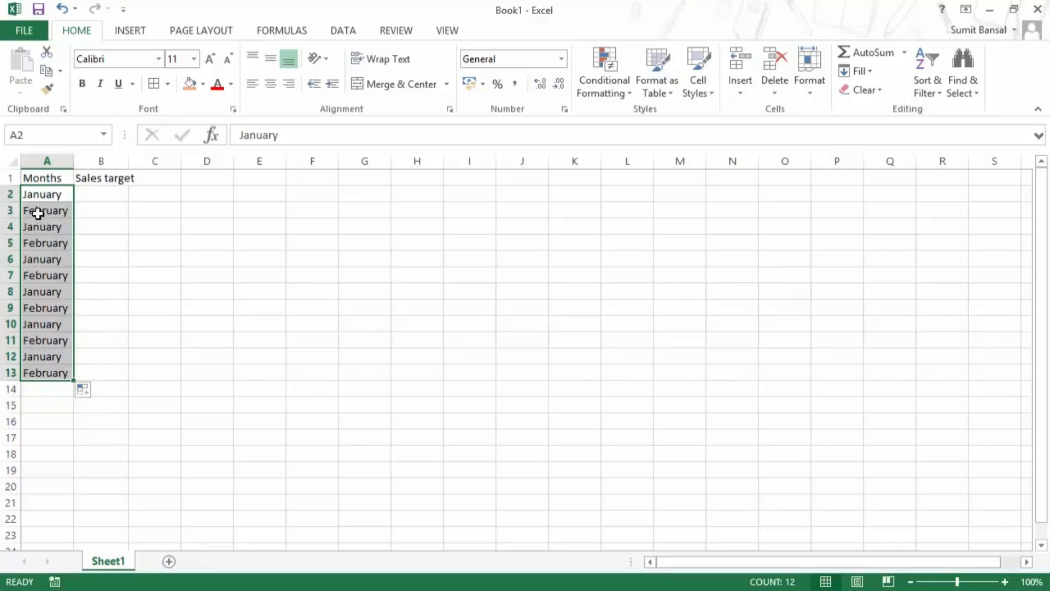
pyautogui.hotkey('ctrl', 'z')
# Autofill the months down to A13 again and review the available fill options.
pyautogui.moveTo(74, 218); pyautogui.dragTo(57, 382)
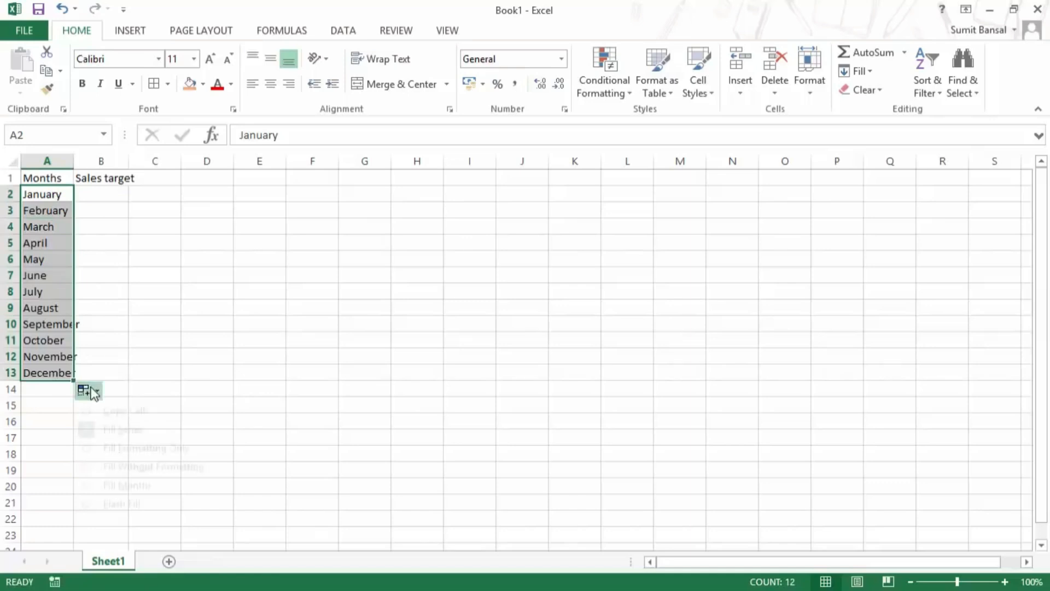
pyautogui.click(86, 390)
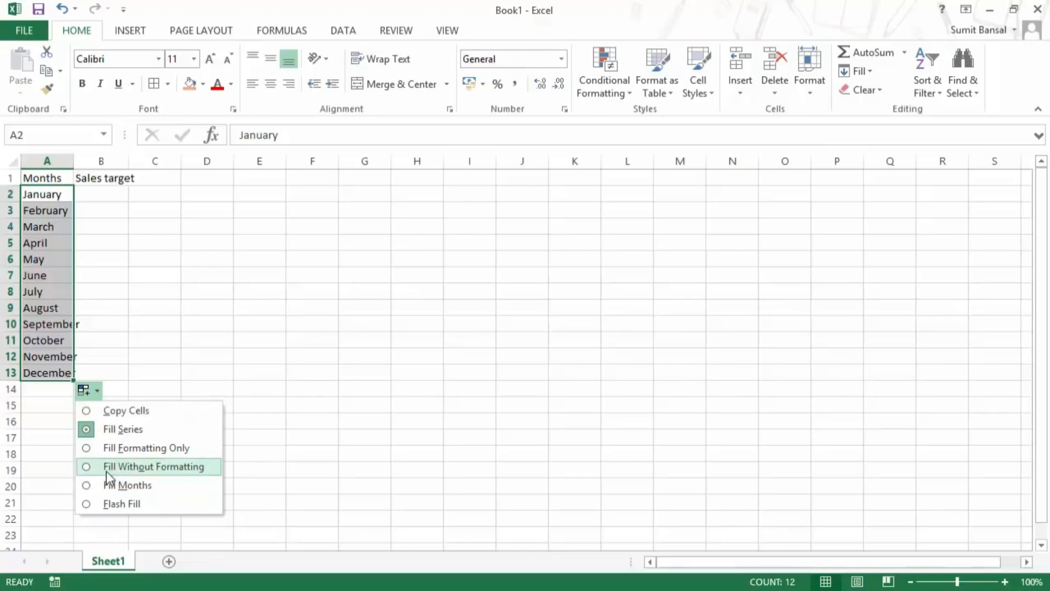
pyautogui.click(50, 195)
pyautogui.click(65, 210)
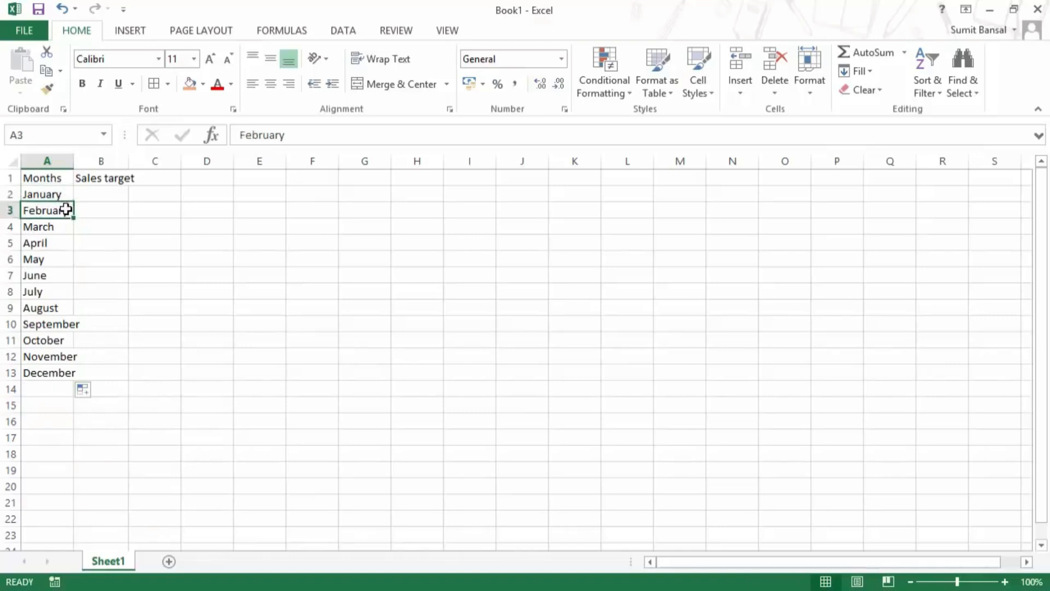
# Select the filled months March to December in A4:A13 and undo the fill.
pyautogui.press('Down')
pyautogui.hotkey('shift', 'Down')
pyautogui.hotkey('shift', 'Down')
pyautogui.hotkey('shift', 'Down')
pyautogui.hotkey('shift', 'Down')
pyautogui.hotkey('shift', 'Down')
pyautogui.hotkey('shift', 'Down')
pyautogui.hotkey('shift', 'Down')
pyautogui.hotkey('shift', 'Down')
pyautogui.hotkey('shift', 'Down')
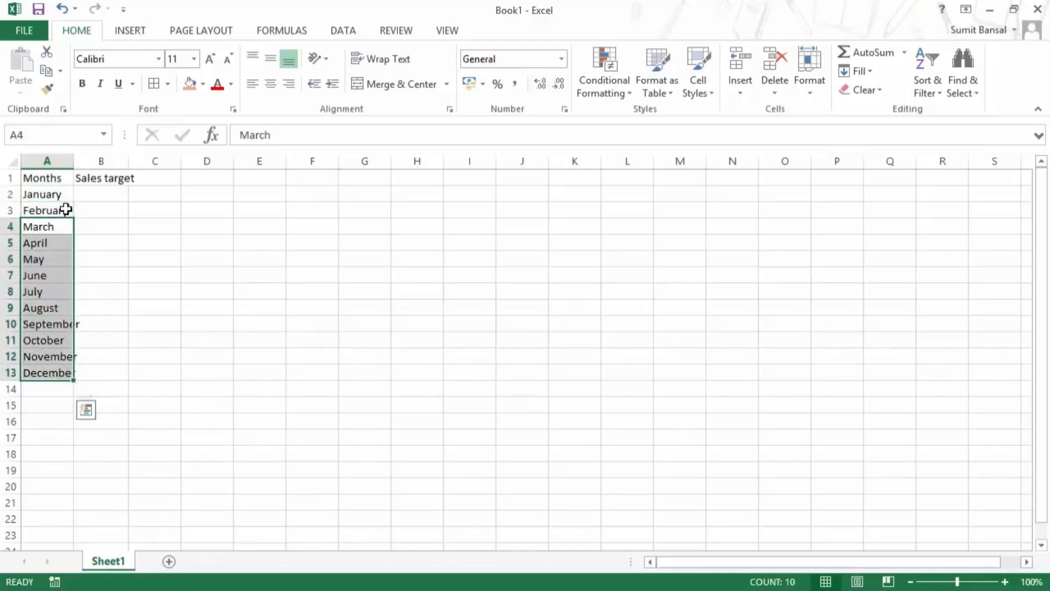
pyautogui.hotkey('ctrl', 'z')
# Add borders to the January and February cells, A2:A3.
pyautogui.click(156, 90)
pyautogui.click(132, 226)
pyautogui.click(60, 195)
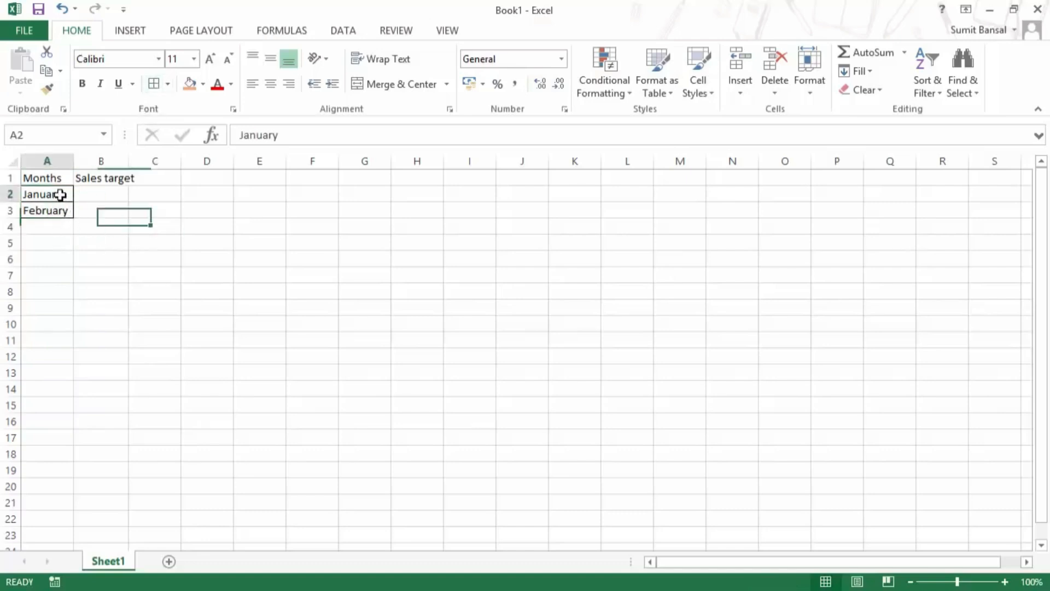
# Autofill the months from A2:A3 down to A13 using Fill Without Formatting, and bring up the fill options again.
pyautogui.moveTo(60, 195); pyautogui.dragTo(70, 213)
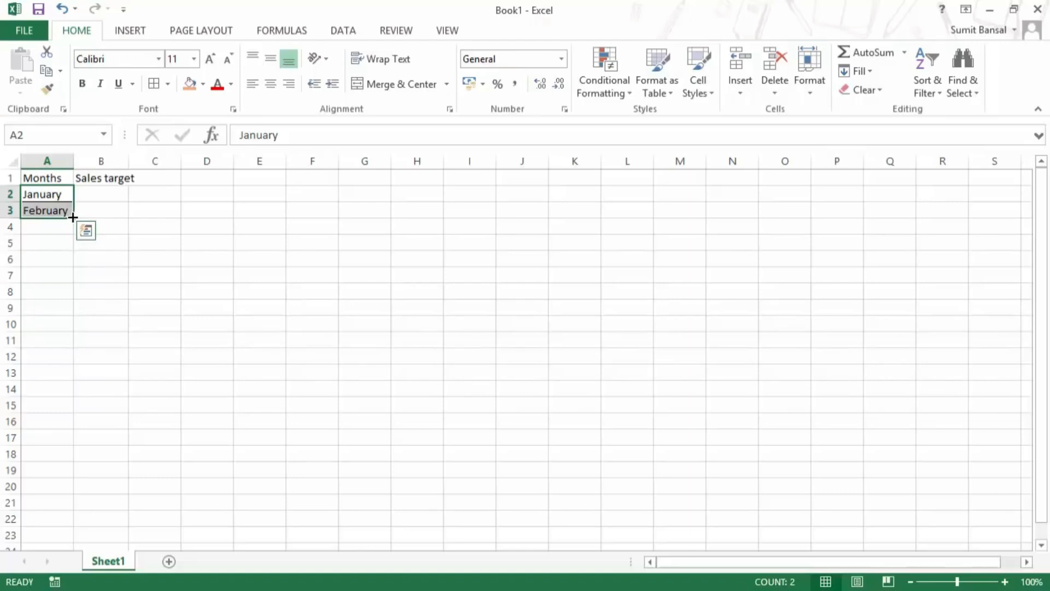
pyautogui.moveTo(73, 218); pyautogui.dragTo(69, 376)
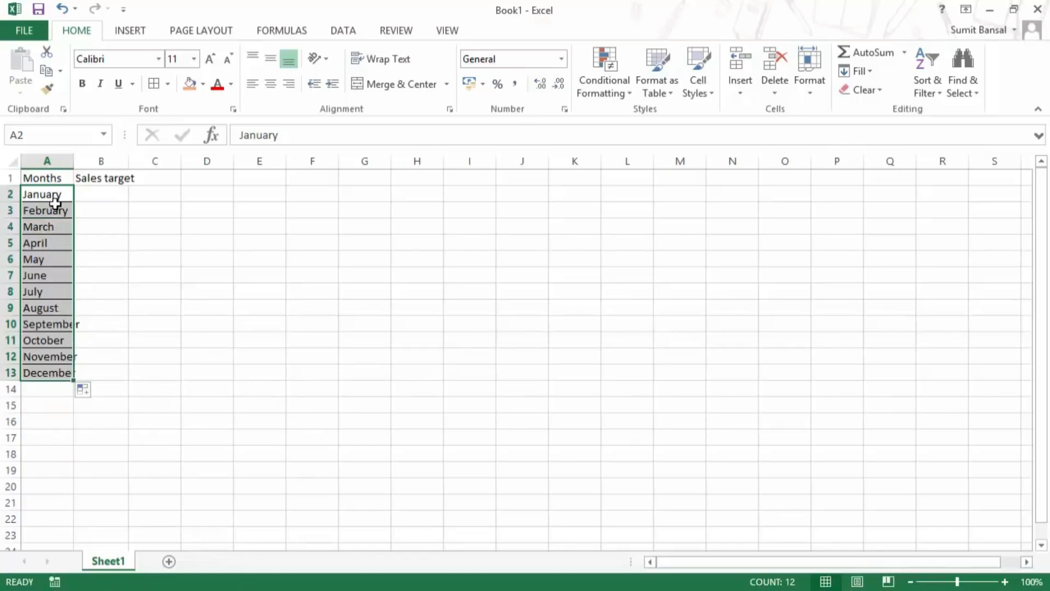
pyautogui.click(88, 392)
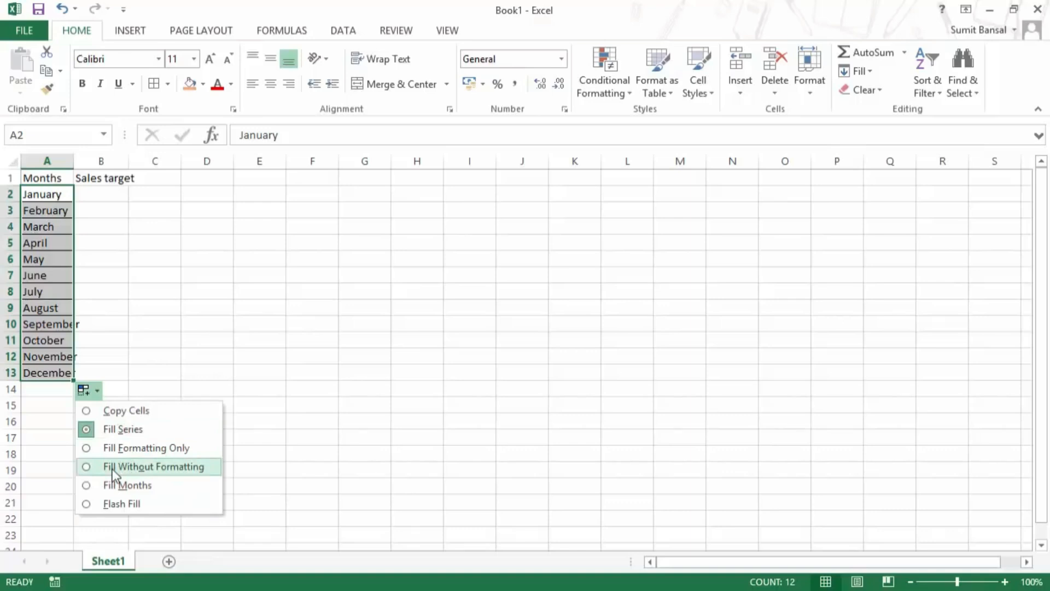
pyautogui.click(90, 468)
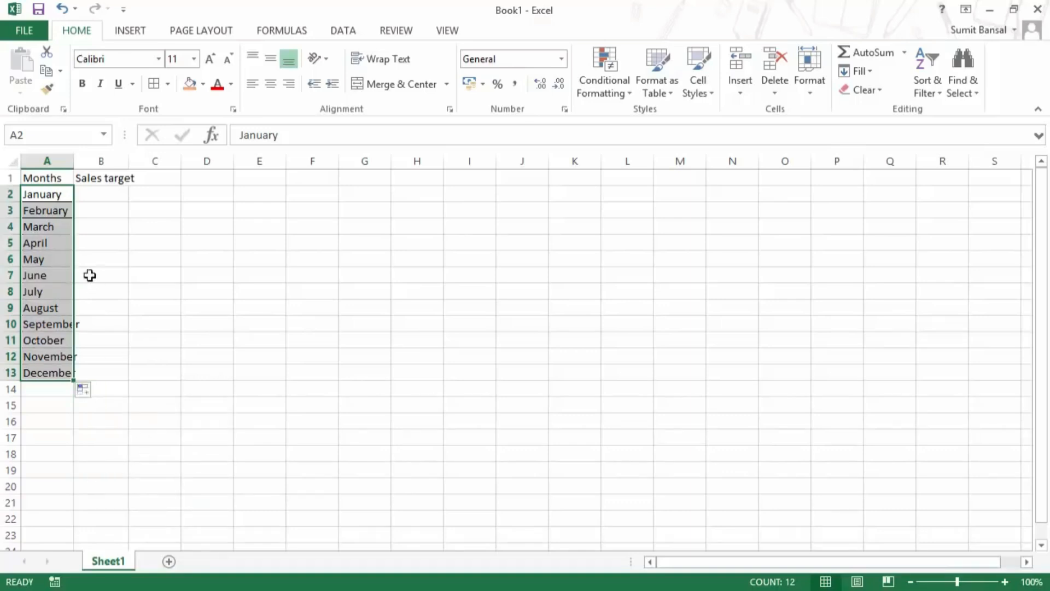
pyautogui.click(88, 391)
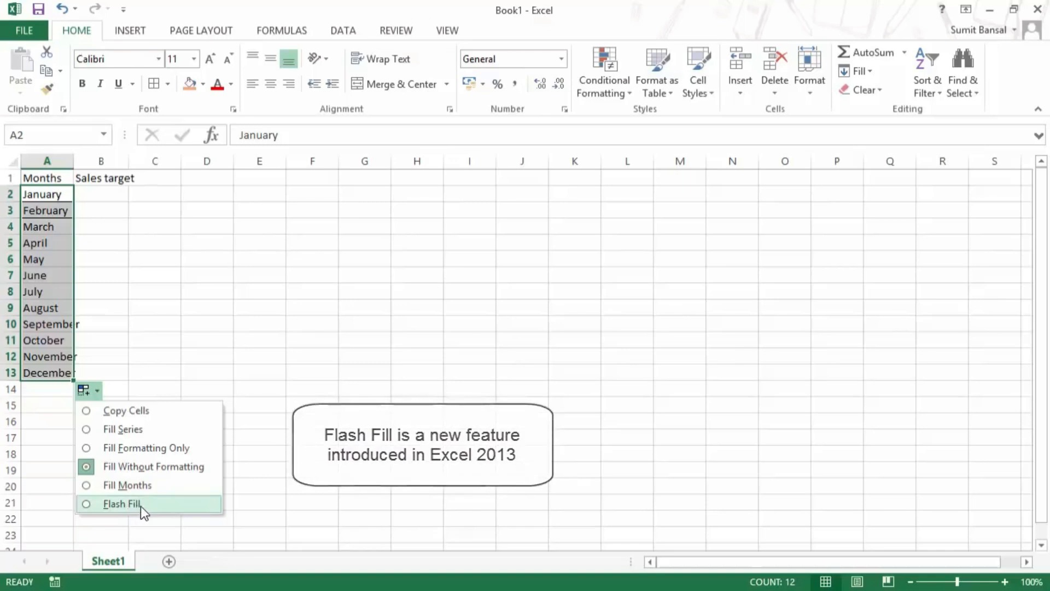
# Enter sales targets of 100 for January in B2 and 200 for February in B3.
pyautogui.click(105, 195)
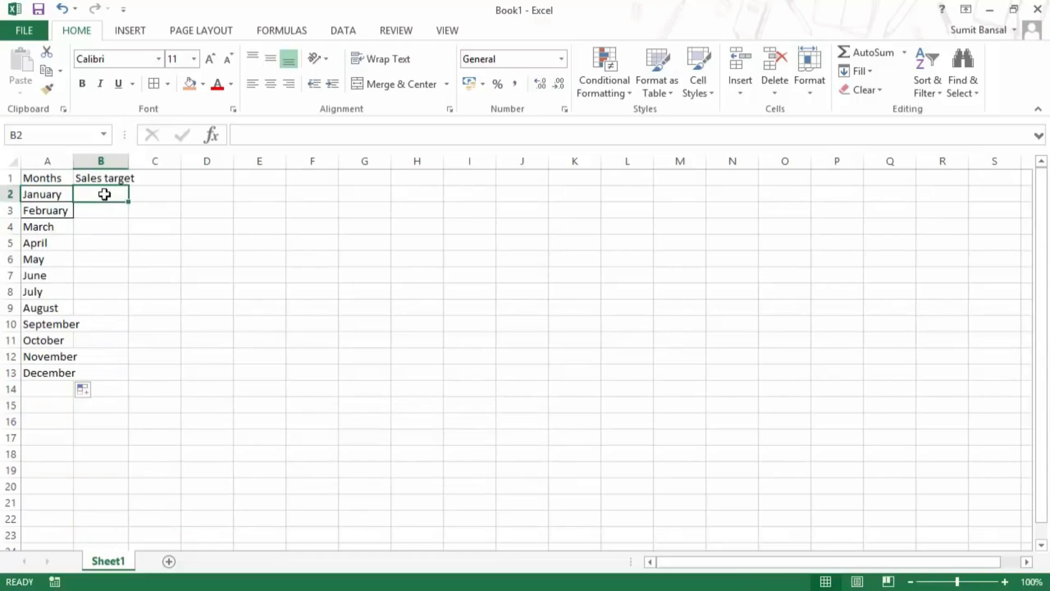
pyautogui.write('100')
pyautogui.press('Return')
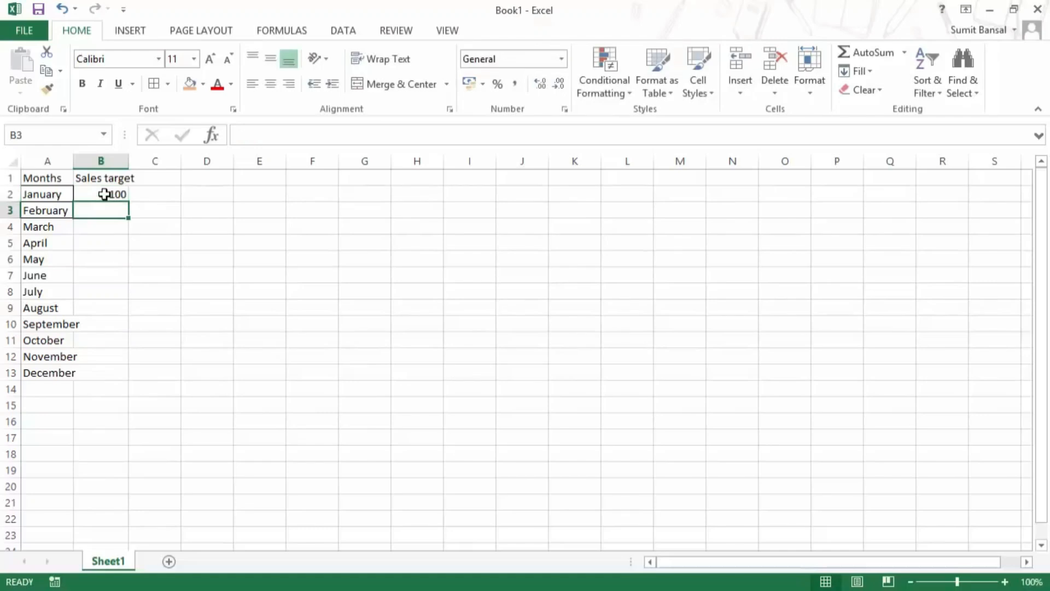
pyautogui.write('200')
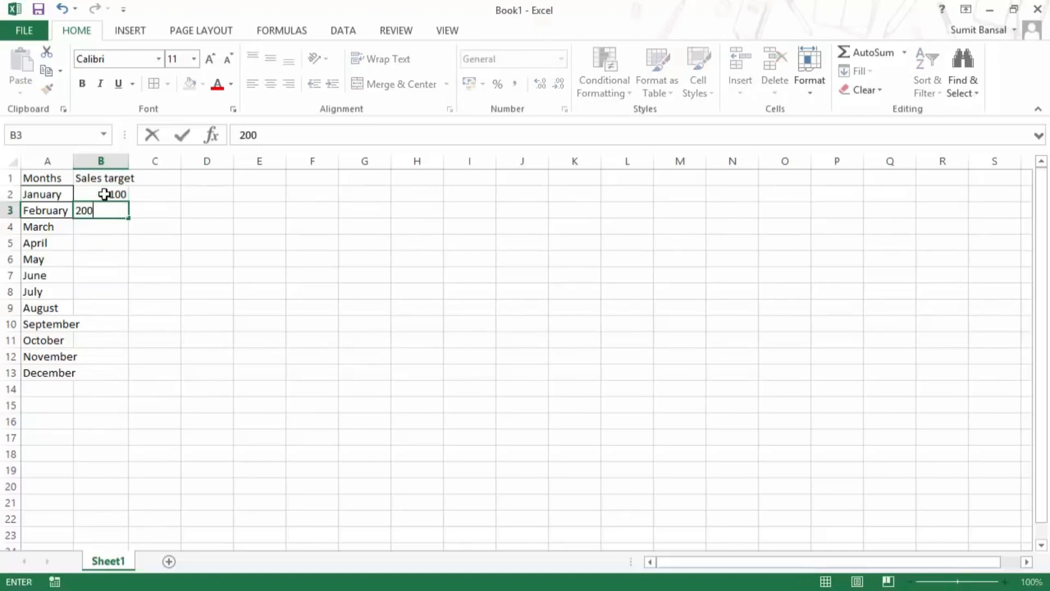
pyautogui.press('Return')
# Autofill the sales targets from B2:B3 down to December in B13 and bring up the fill options.
pyautogui.moveTo(104, 194); pyautogui.dragTo(109, 203)
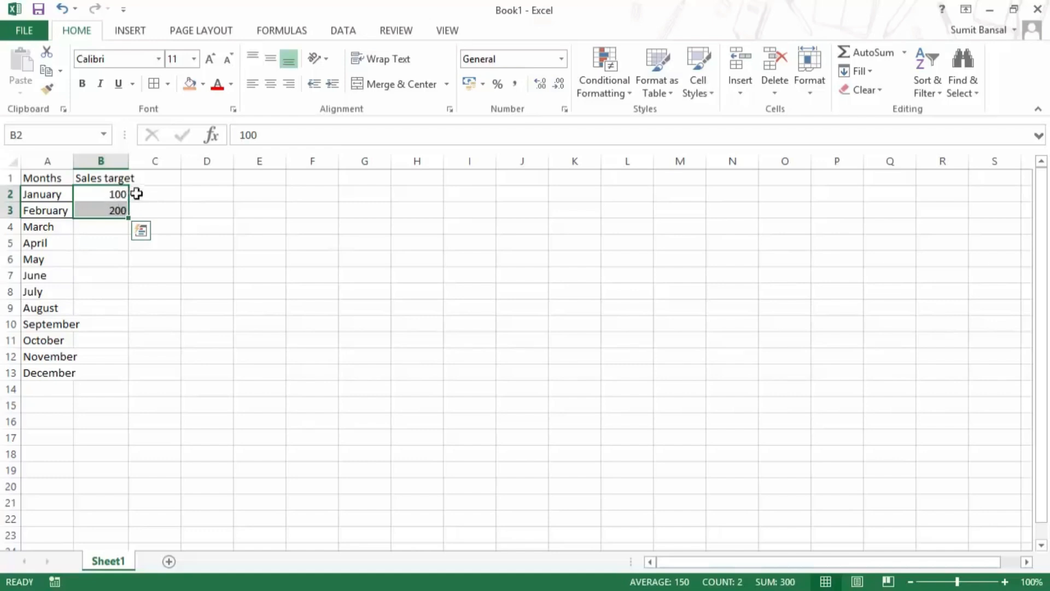
pyautogui.moveTo(130, 218); pyautogui.dragTo(126, 375)
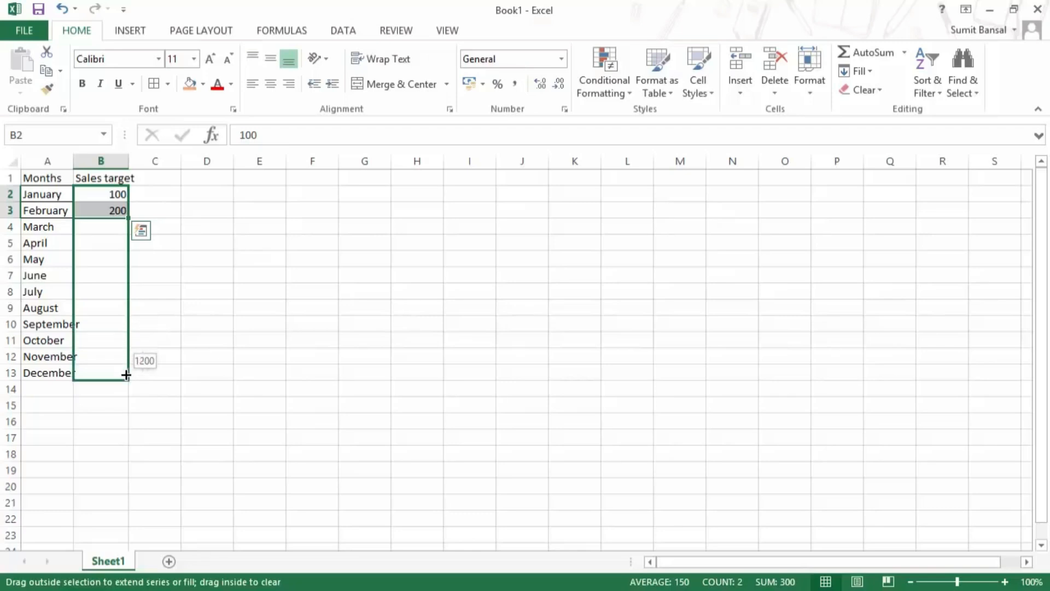
pyautogui.moveTo(126, 375); pyautogui.dragTo(125, 375)
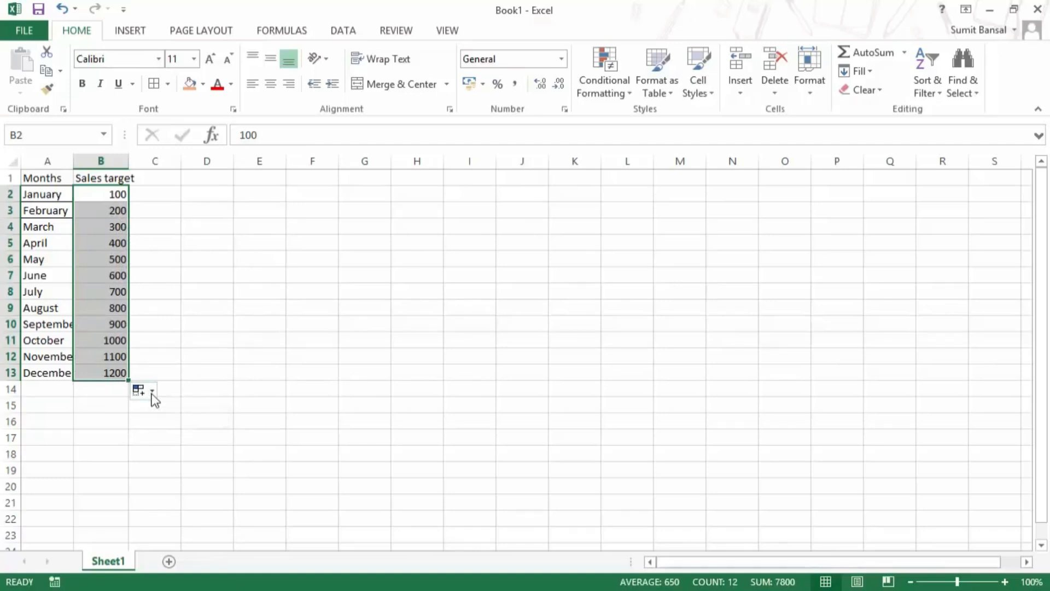
pyautogui.click(152, 392)
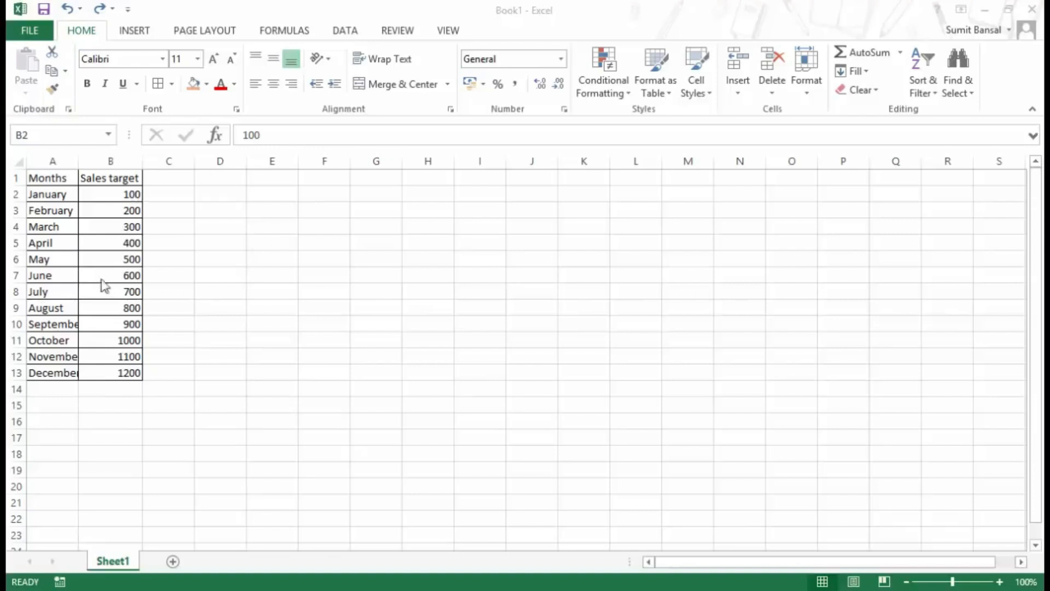
# Apply the Number format to the sales targets in B2:B13.
pyautogui.moveTo(105, 192); pyautogui.dragTo(122, 372)
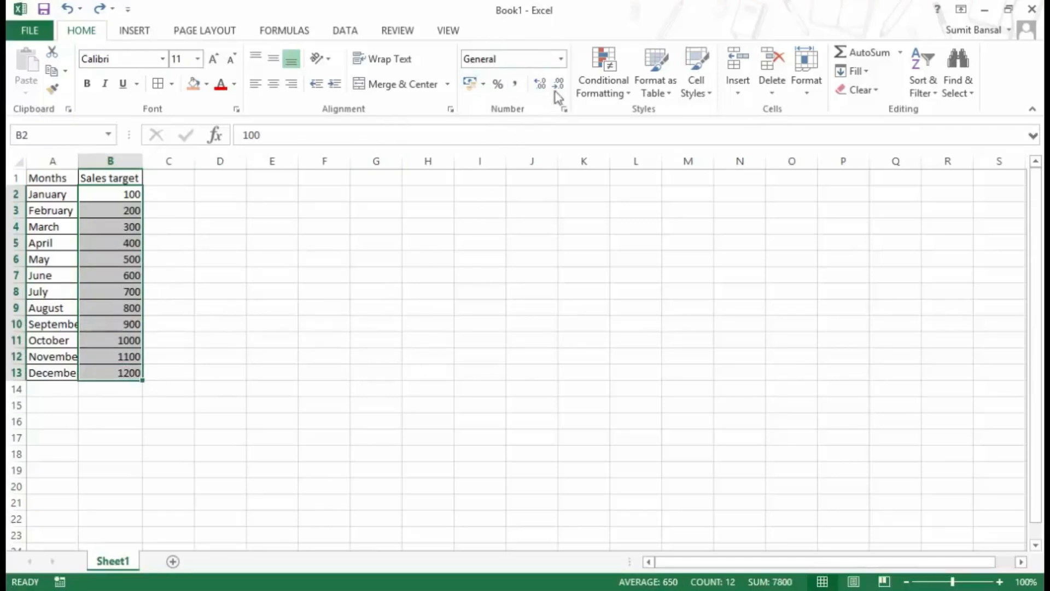
pyautogui.click(560, 58)
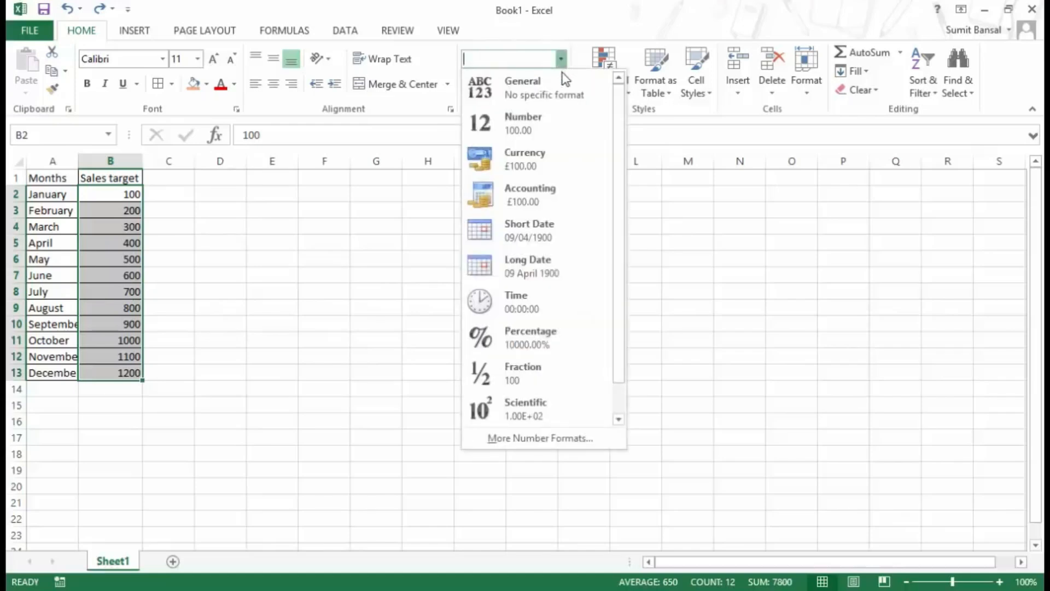
pyautogui.moveTo(621, 156)
pyautogui.mouseDown()
pyautogui.moveTo(618, 210)
pyautogui.moveTo(623, 141)
pyautogui.mouseUp()
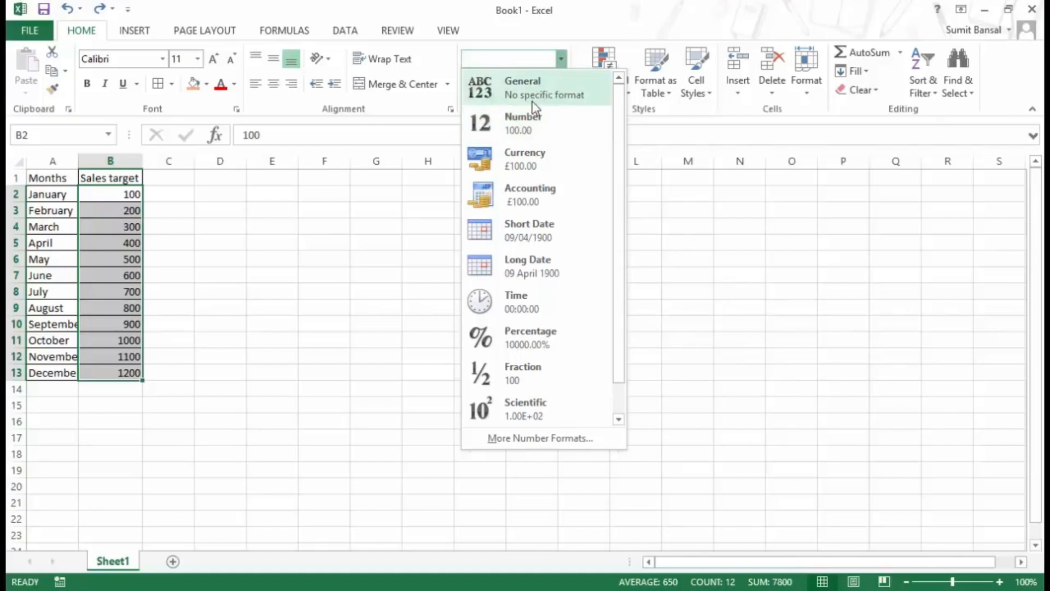
pyautogui.click(557, 136)
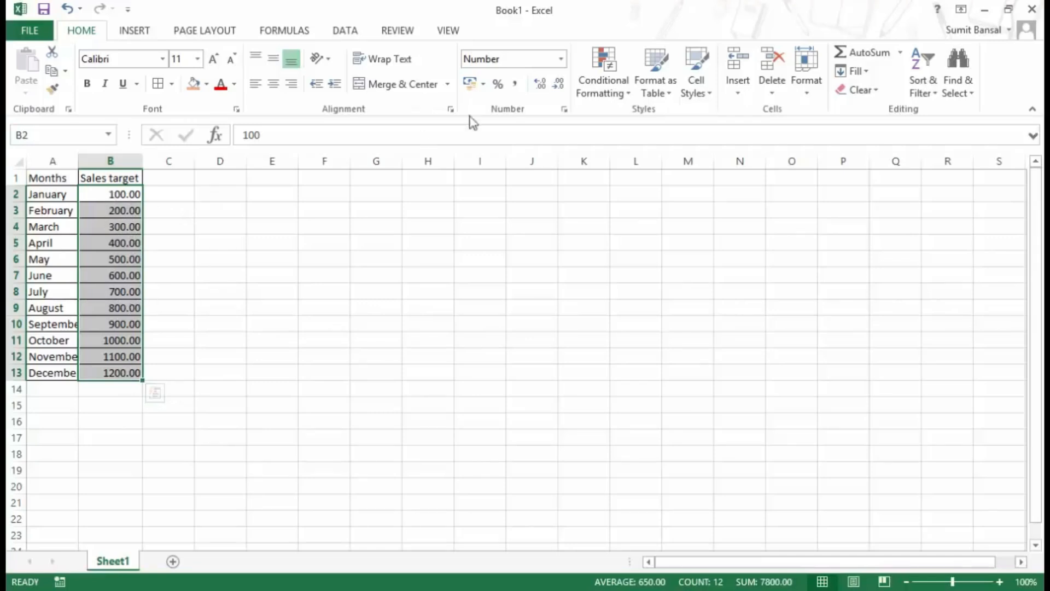
# Change the sales targets in B2:B13 to the Currency format and check the underlying value of B2.
pyautogui.click(562, 59)
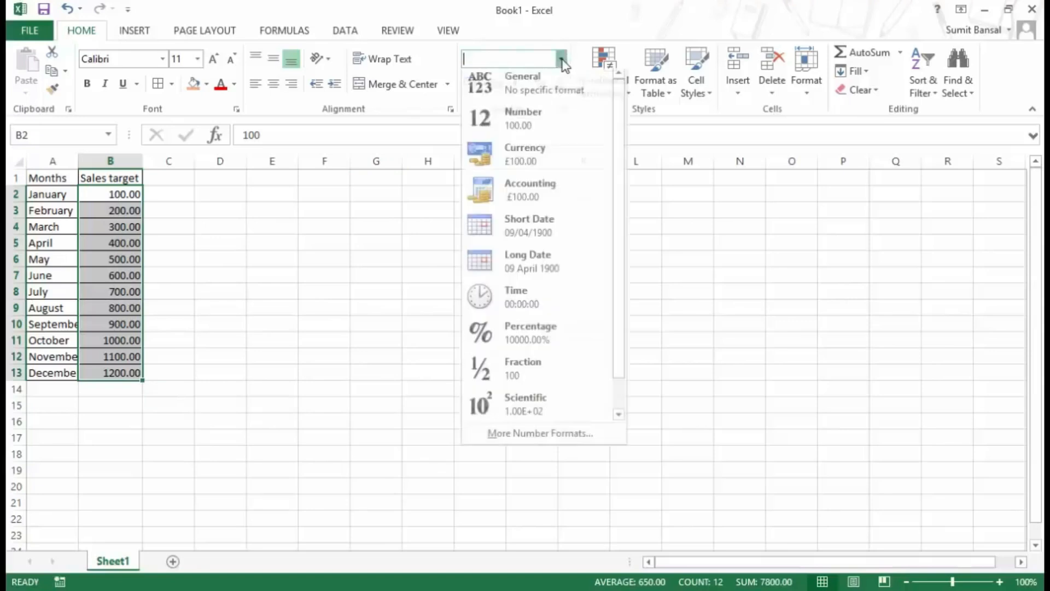
pyautogui.click(540, 161)
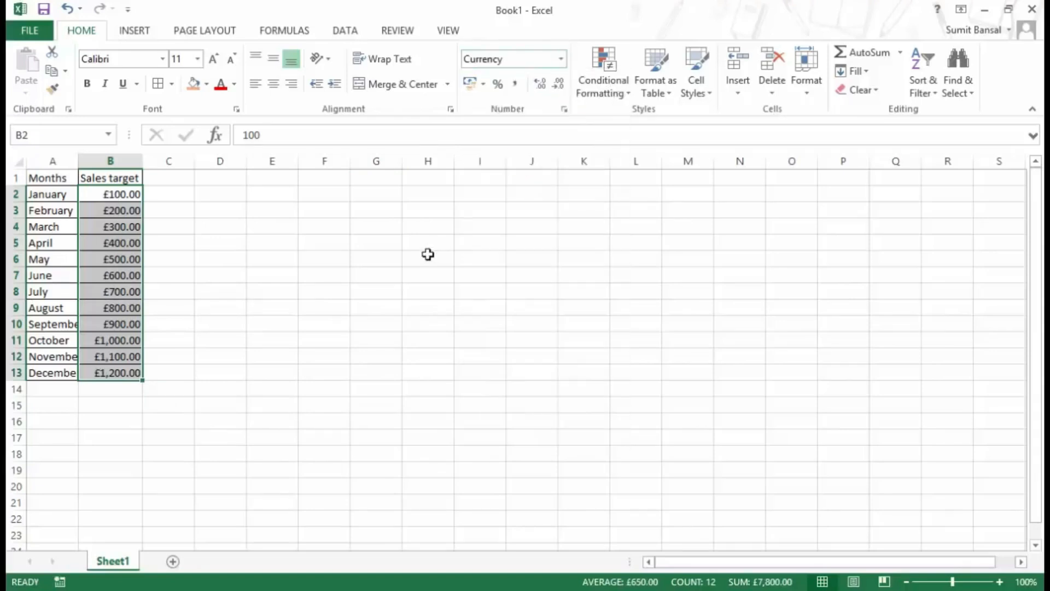
pyautogui.click(132, 198)
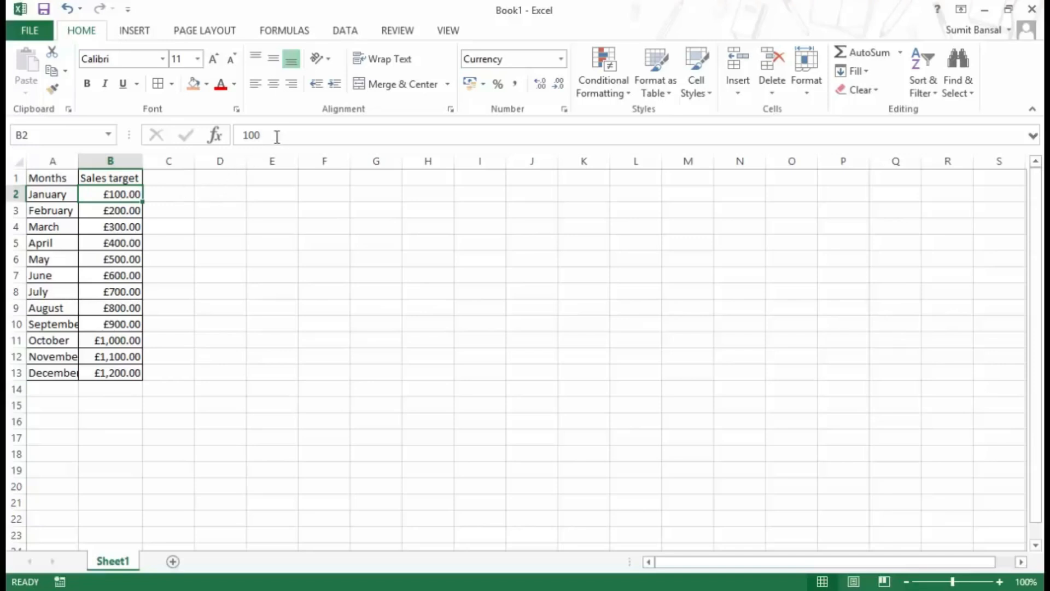
# Enter the formula =B2+1 in D2 and reselect the cell to inspect its formula.
pyautogui.click(234, 194)
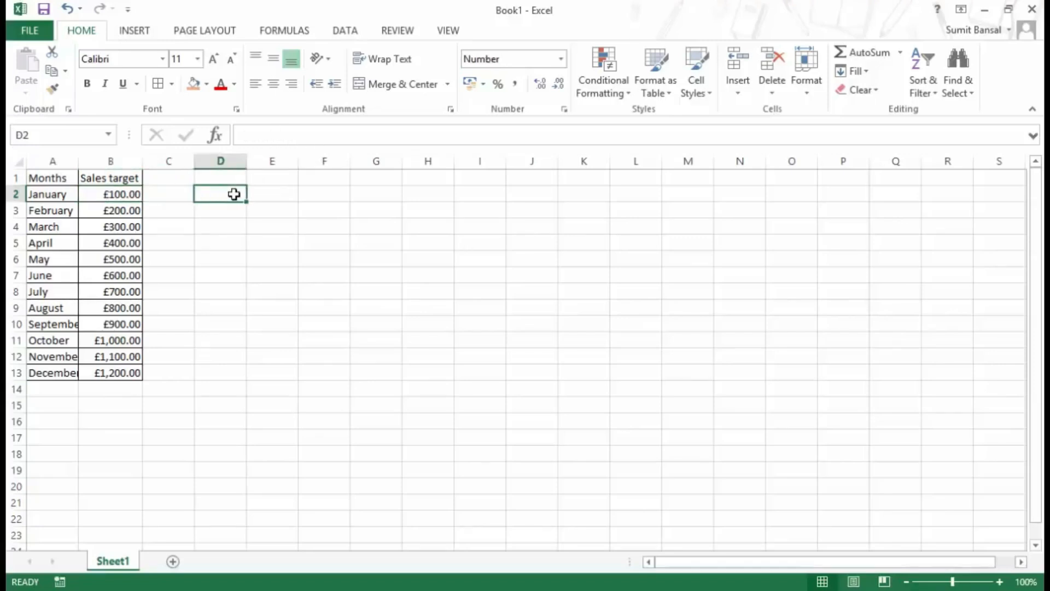
pyautogui.write('=')
pyautogui.click(130, 192)
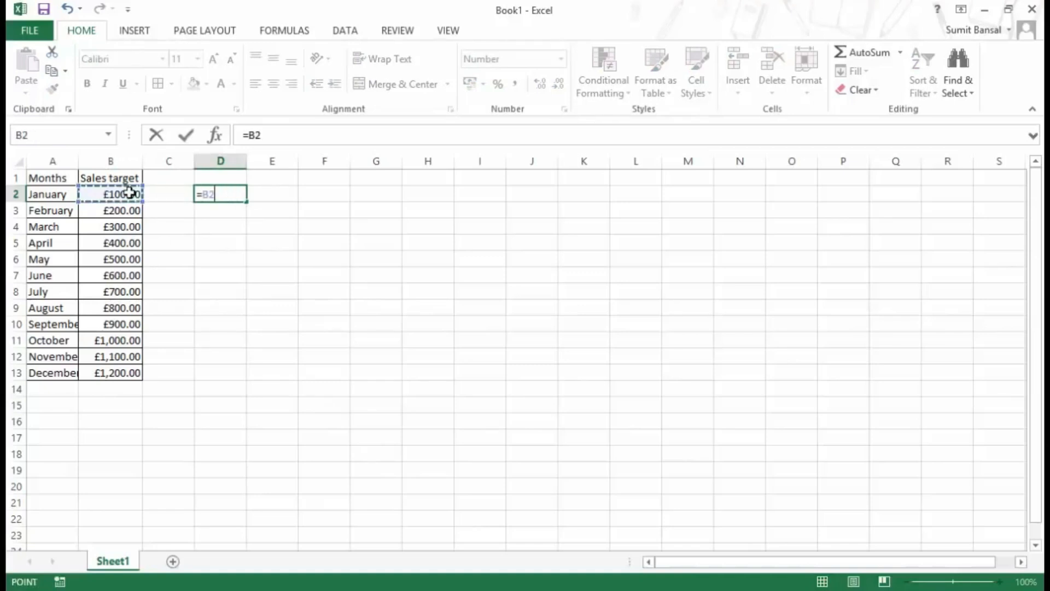
pyautogui.write('+1')
pyautogui.press('Return')
pyautogui.press('Up')
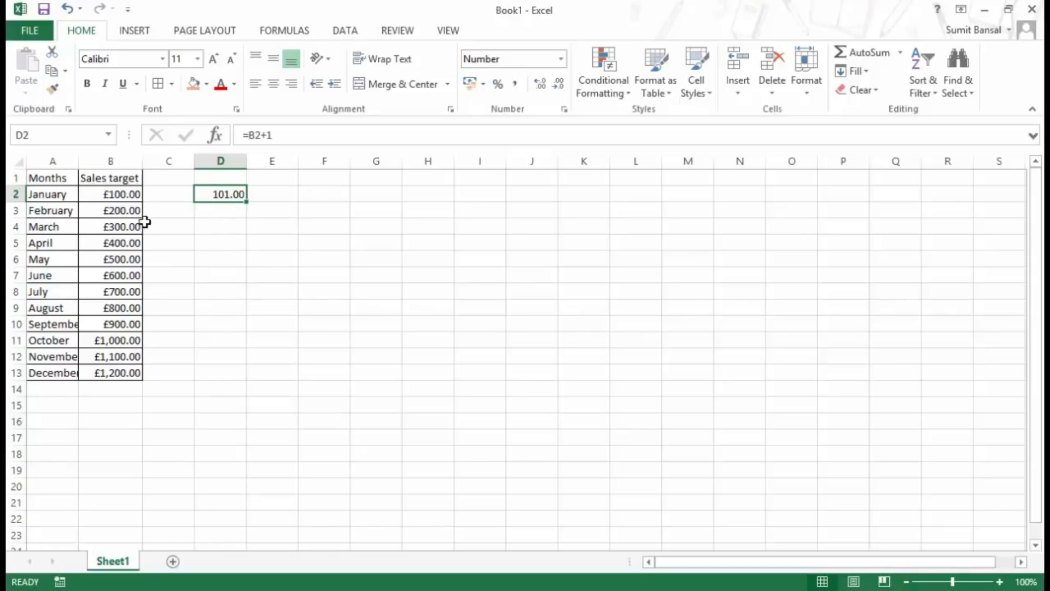
# Change the sales targets in B2:B13 to the Percentage format.
pyautogui.moveTo(108, 195); pyautogui.dragTo(118, 375)
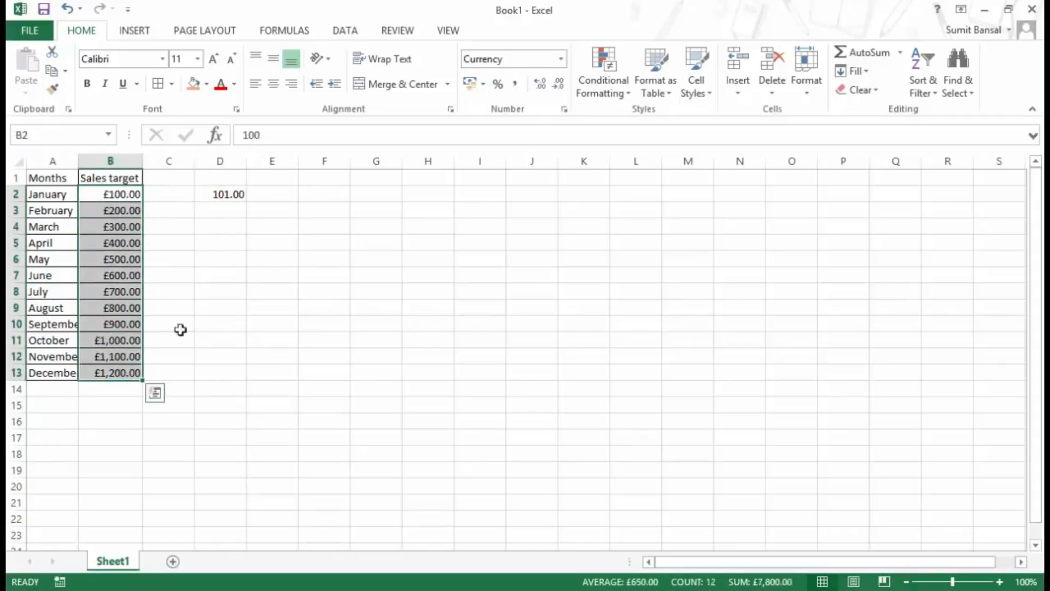
pyautogui.click(561, 59)
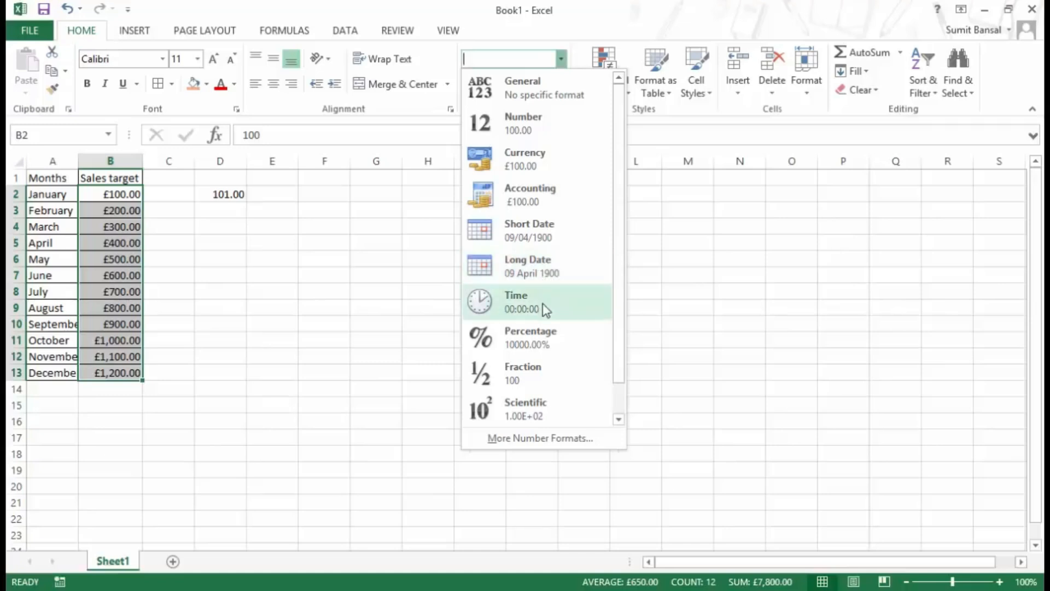
pyautogui.click(553, 346)
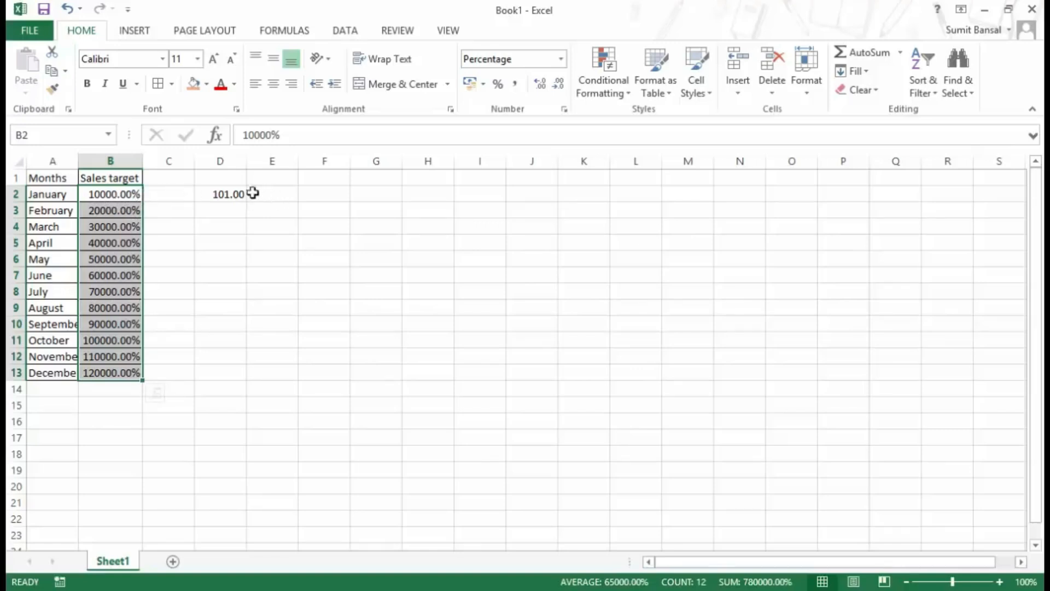
# Look through the available number formats, then enter 0.25 in E3 as a sample value and reselect the cell.
pyautogui.click(561, 59)
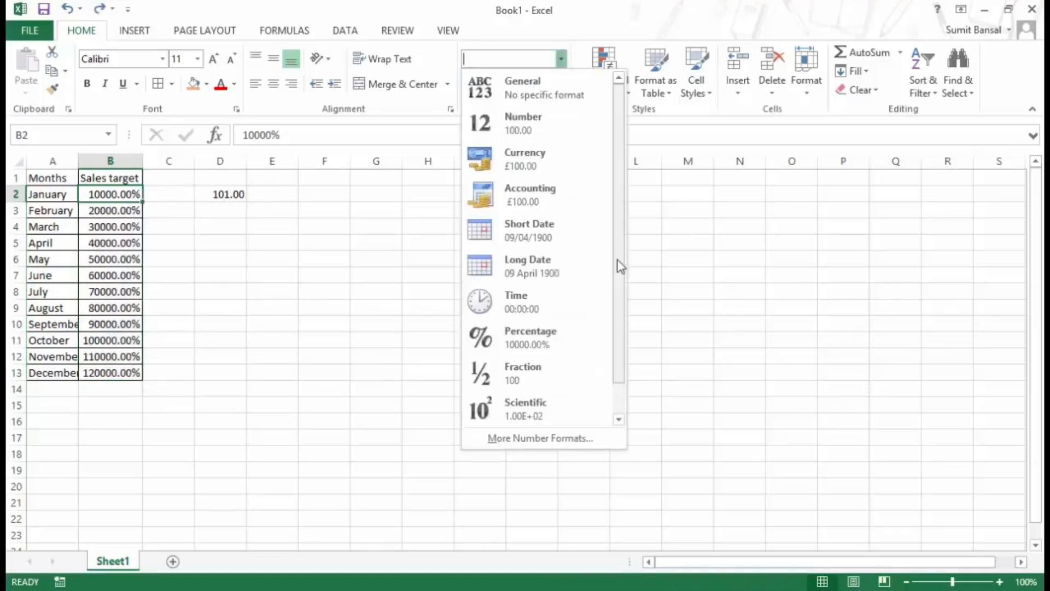
pyautogui.scroll(-1, 620, 266)
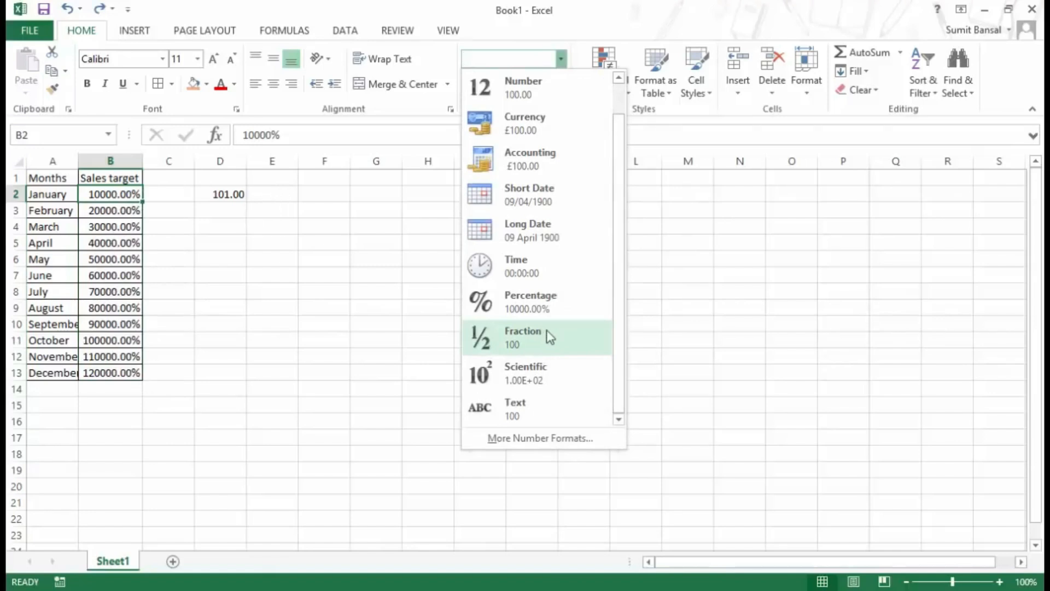
pyautogui.click(285, 208)
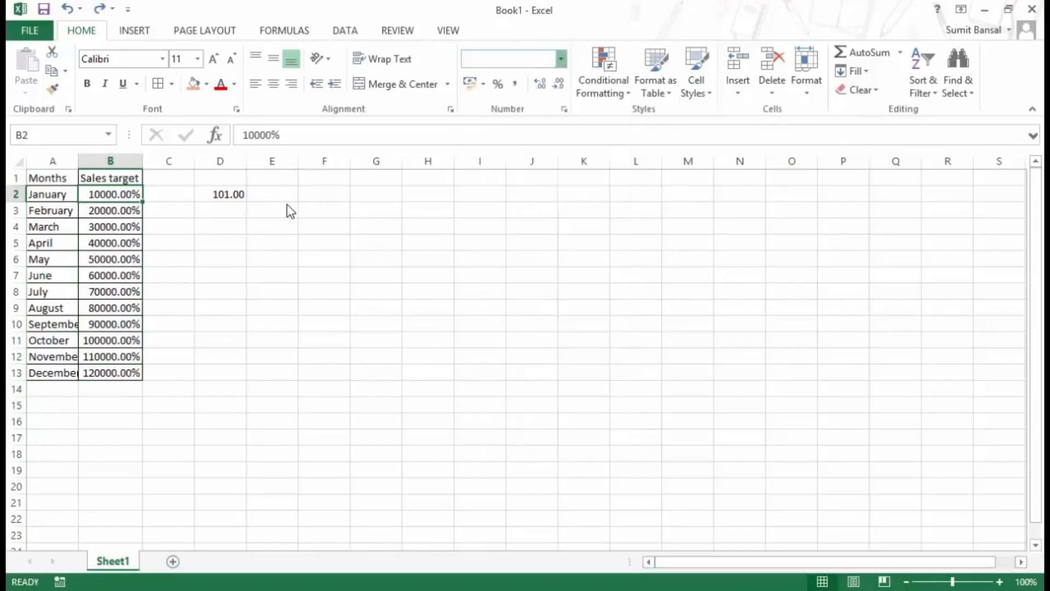
pyautogui.write('.2')
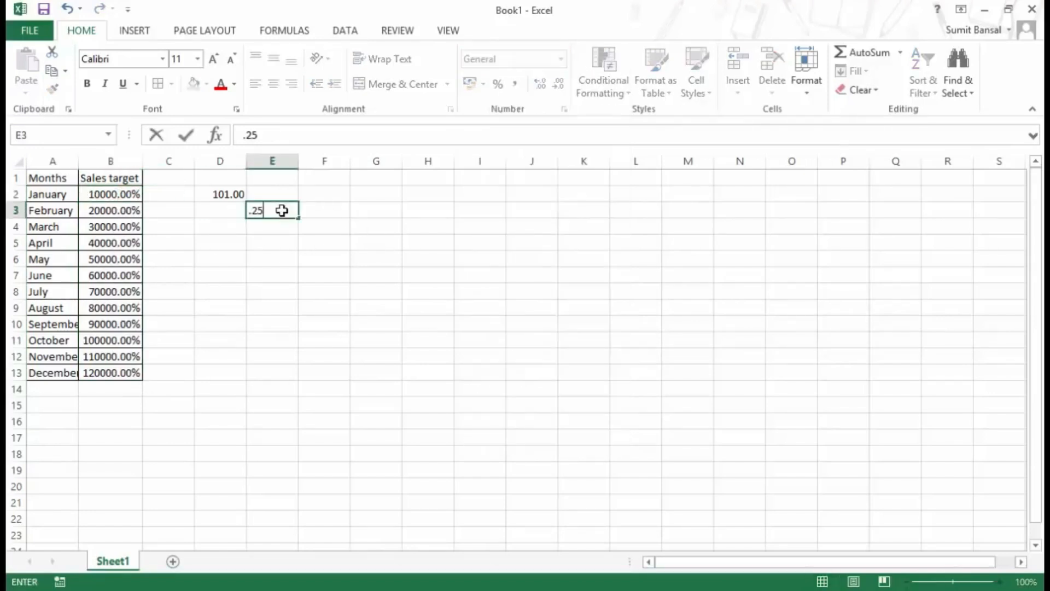
pyautogui.write('5')
pyautogui.press('Return')
pyautogui.click(283, 209)
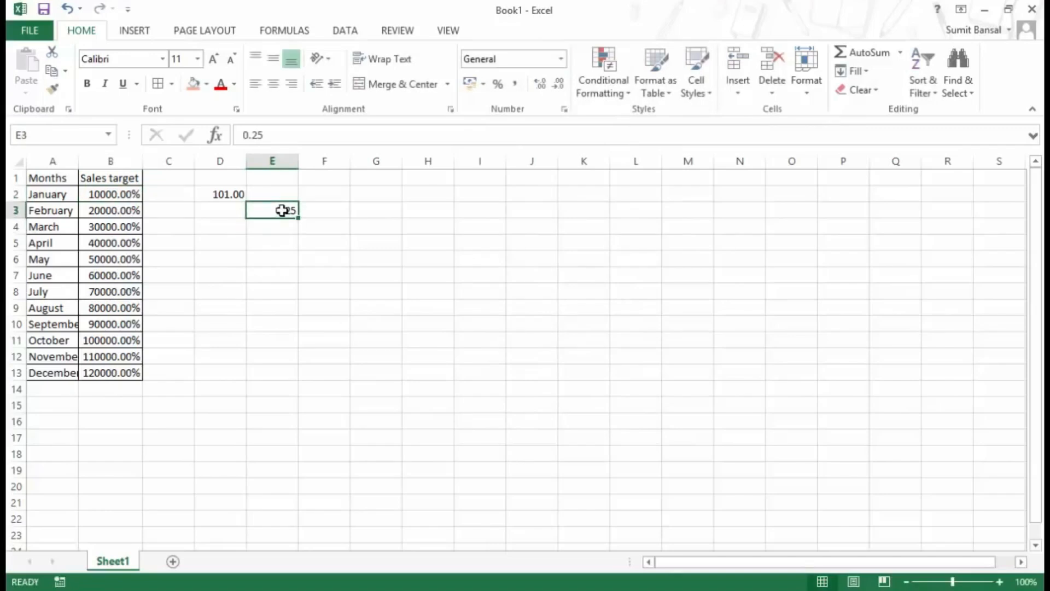
# Apply the Fraction format to E3 and check the cell's underlying value.
pyautogui.click(560, 58)
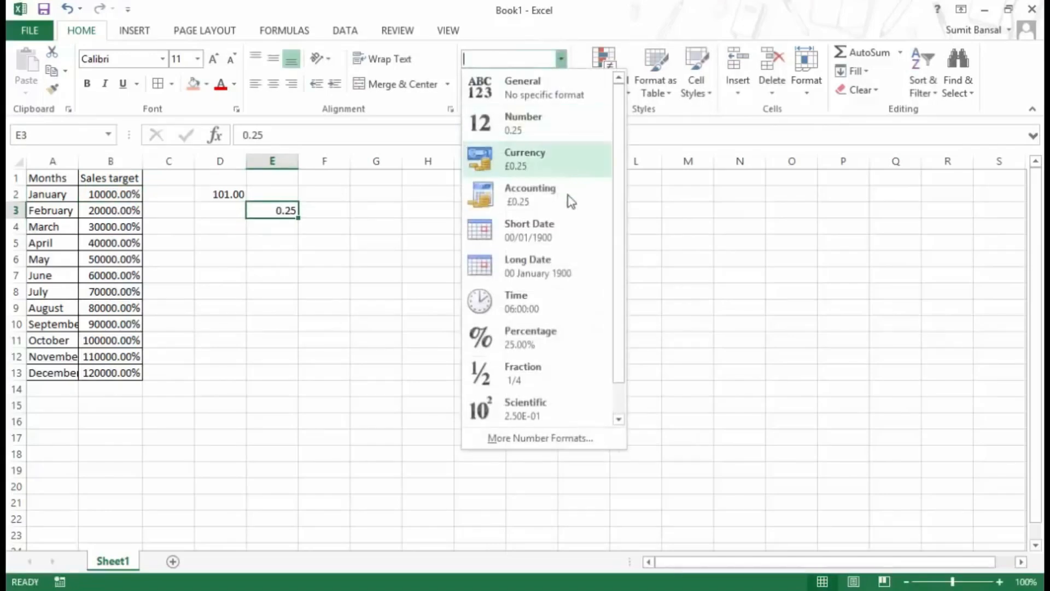
pyautogui.click(542, 375)
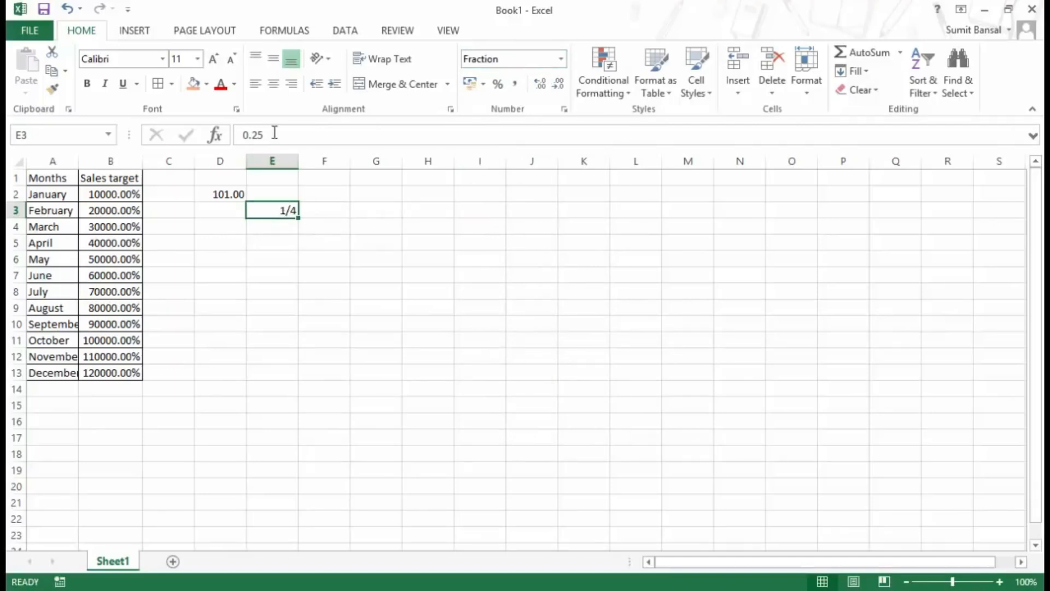
pyautogui.moveTo(275, 133); pyautogui.dragTo(242, 135)
pyautogui.press('Escape')
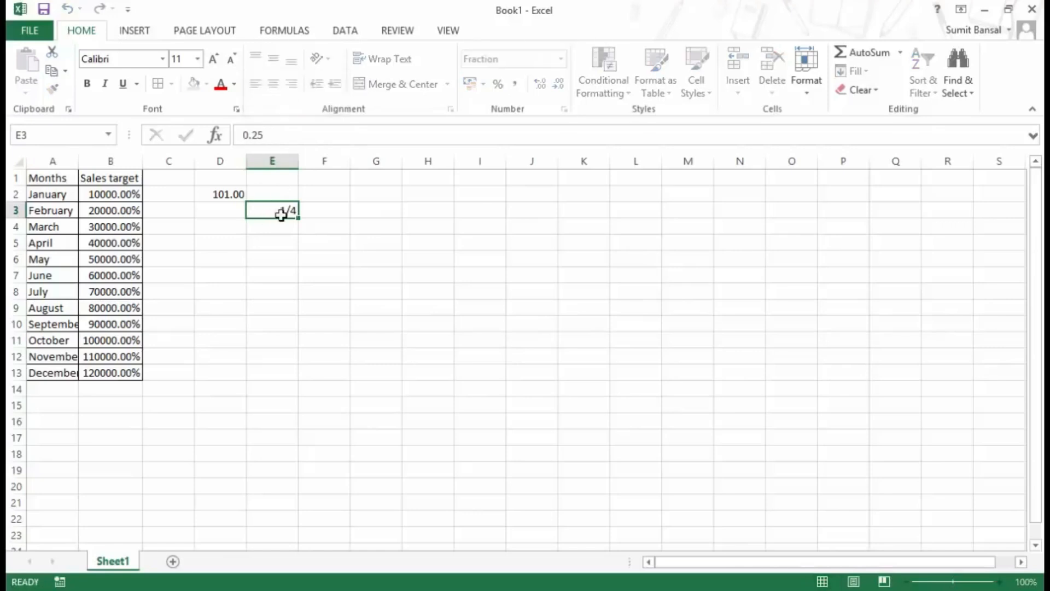
# Replace the value in E3 with 0.33 and reselect the cell.
pyautogui.write('.')
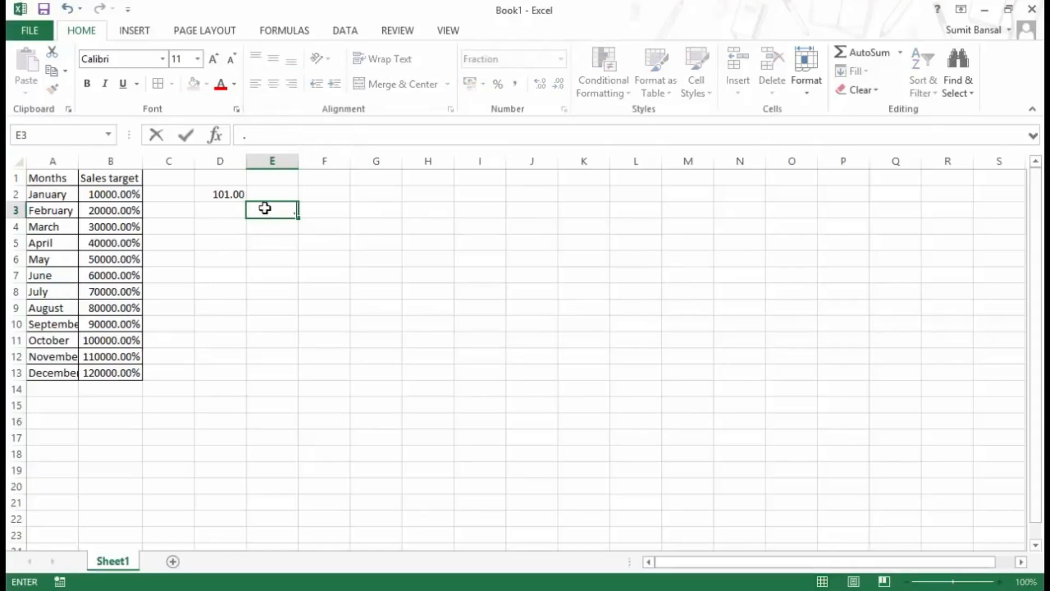
pyautogui.write('33')
pyautogui.press('Return')
pyautogui.click(284, 209)
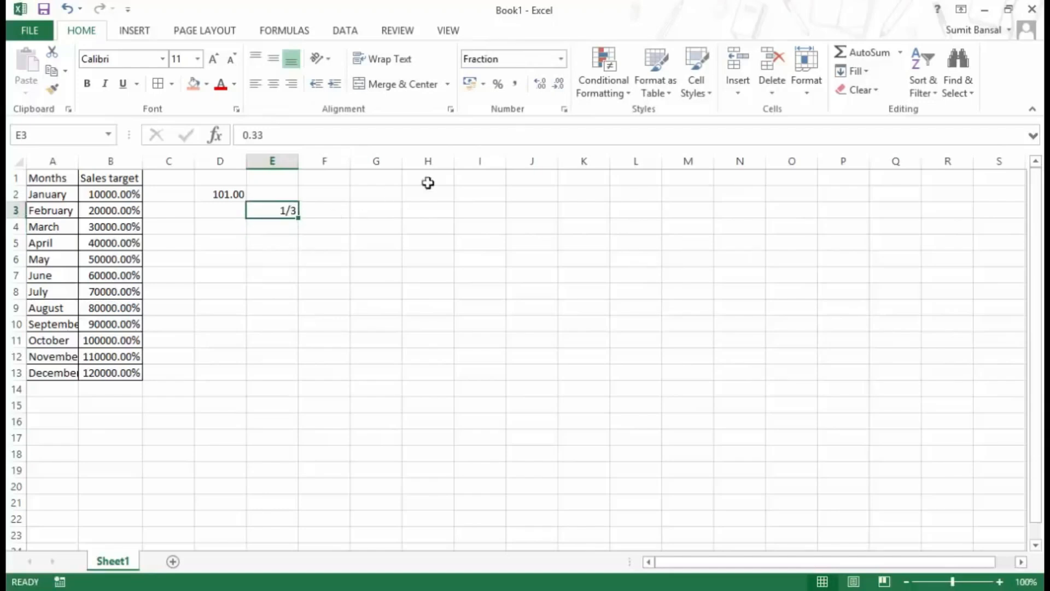
# Change the number format of E3 to Scientific.
pyautogui.click(561, 60)
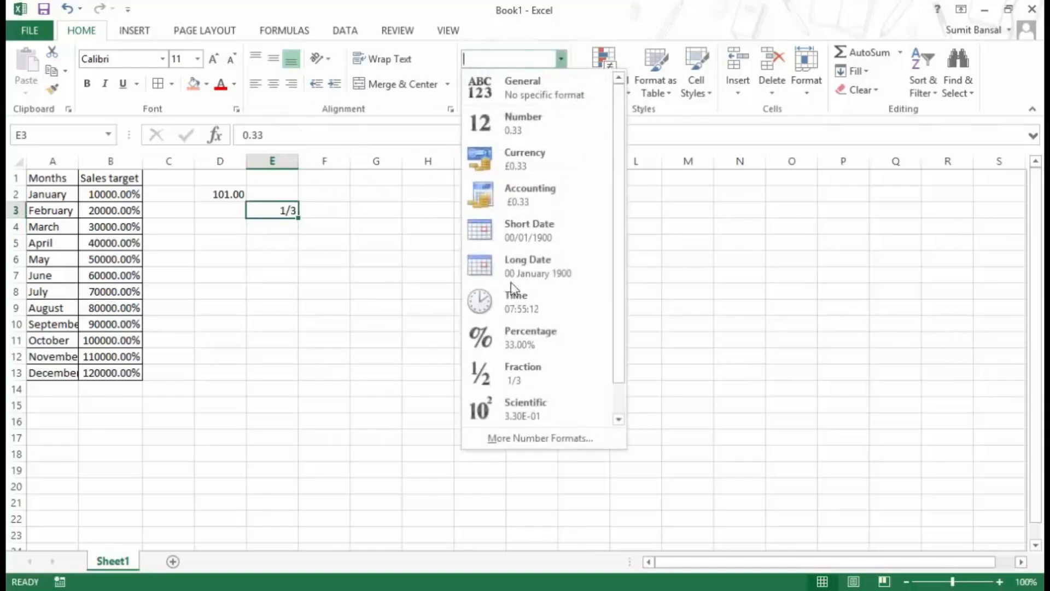
pyautogui.moveTo(617, 321); pyautogui.dragTo(619, 368)
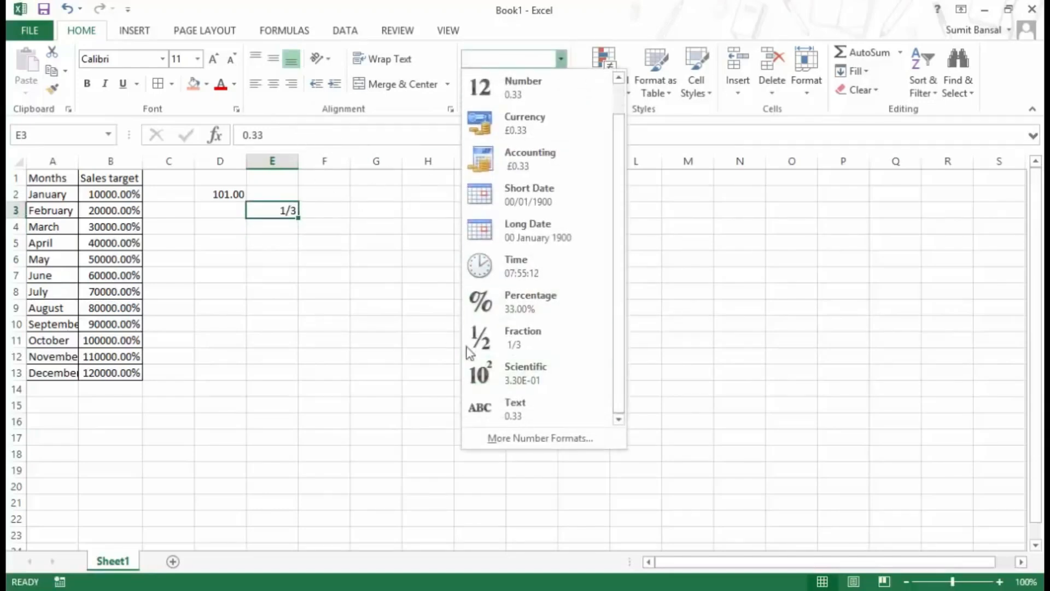
pyautogui.click(540, 377)
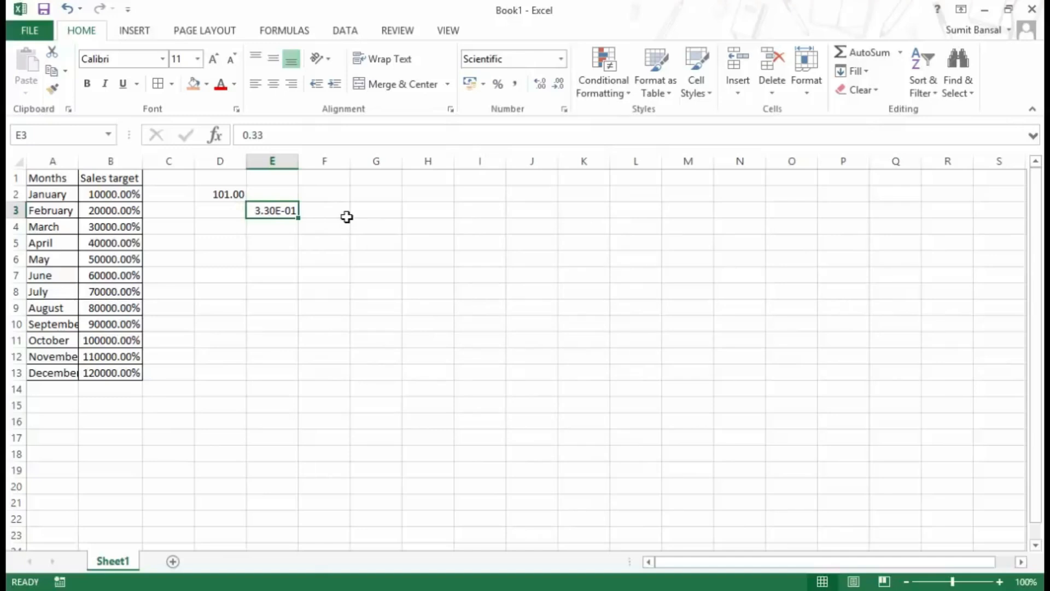
# Look through the number formats available for E3, down to the Text format, without applying one.
pyautogui.click(561, 58)
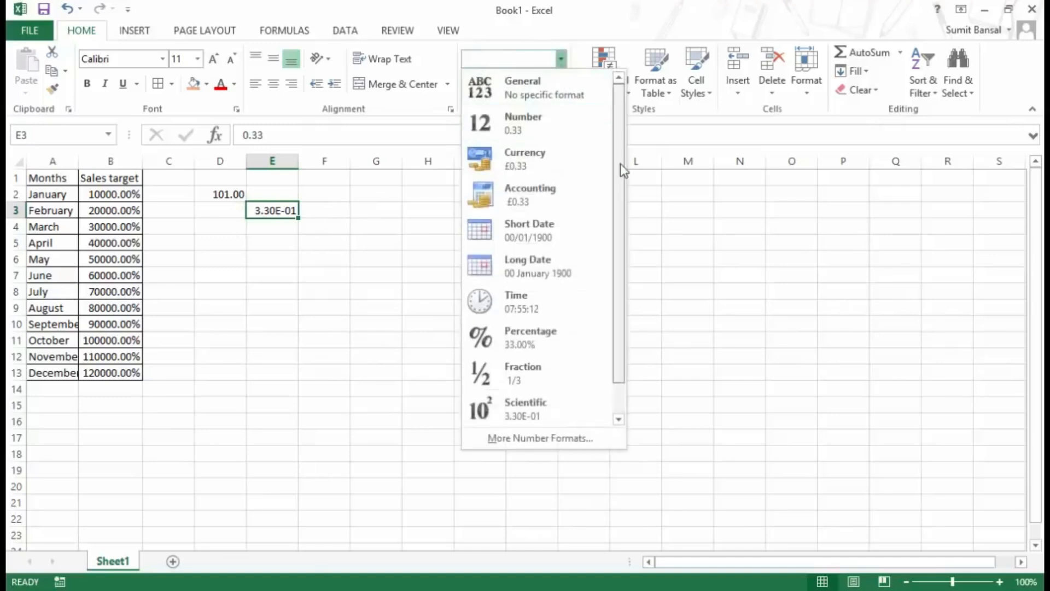
pyautogui.scroll(-1, 622, 169)
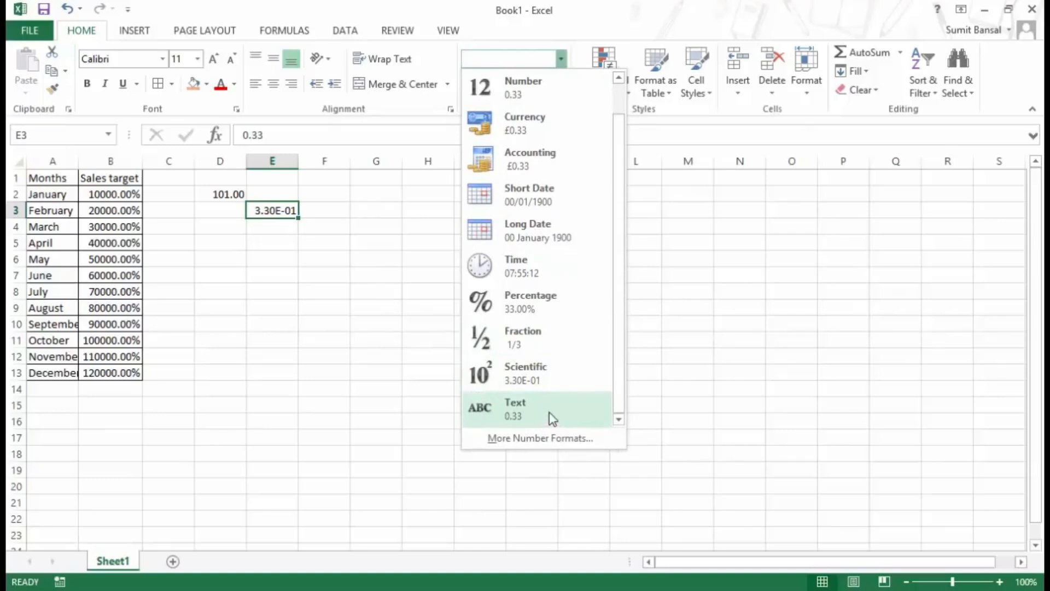
pyautogui.press('Escape')
# Set the number format of the sales targets in B2:B13 to General and deselect the range.
pyautogui.moveTo(130, 193); pyautogui.dragTo(133, 370)
pyautogui.click(561, 59)
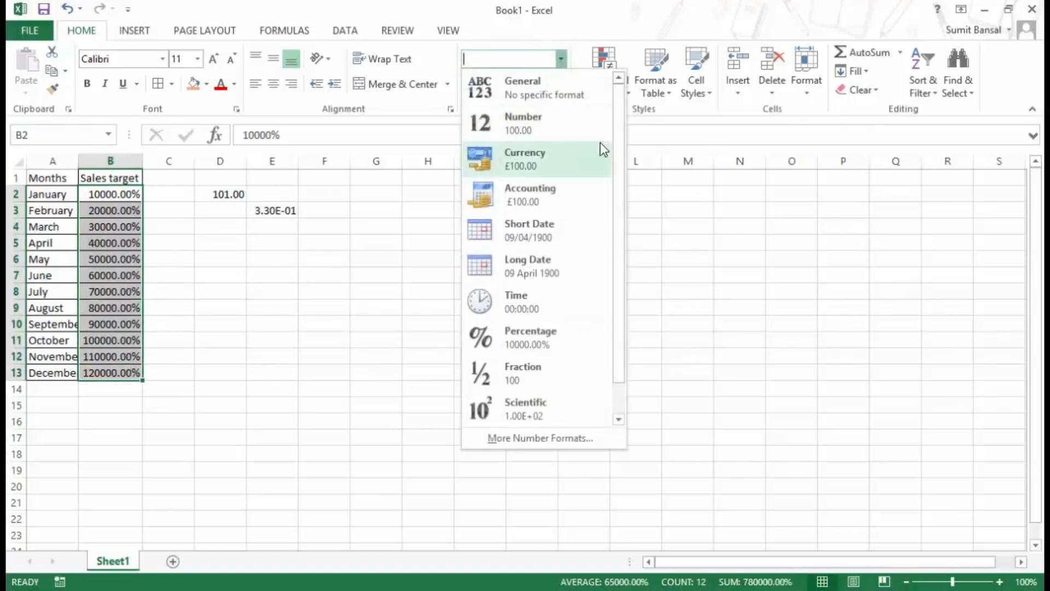
pyautogui.click(577, 98)
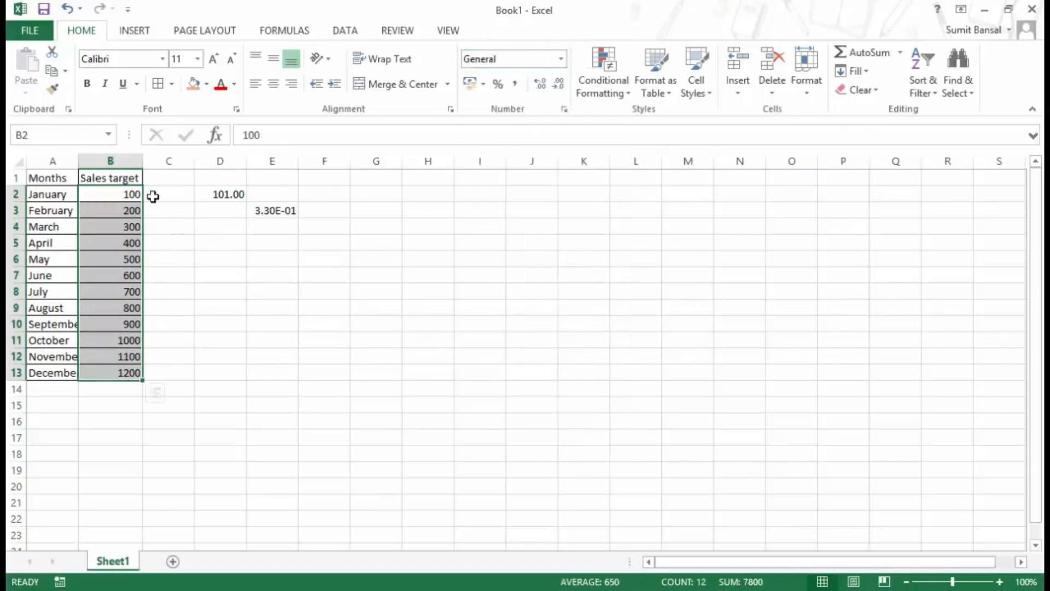
pyautogui.click(267, 308)
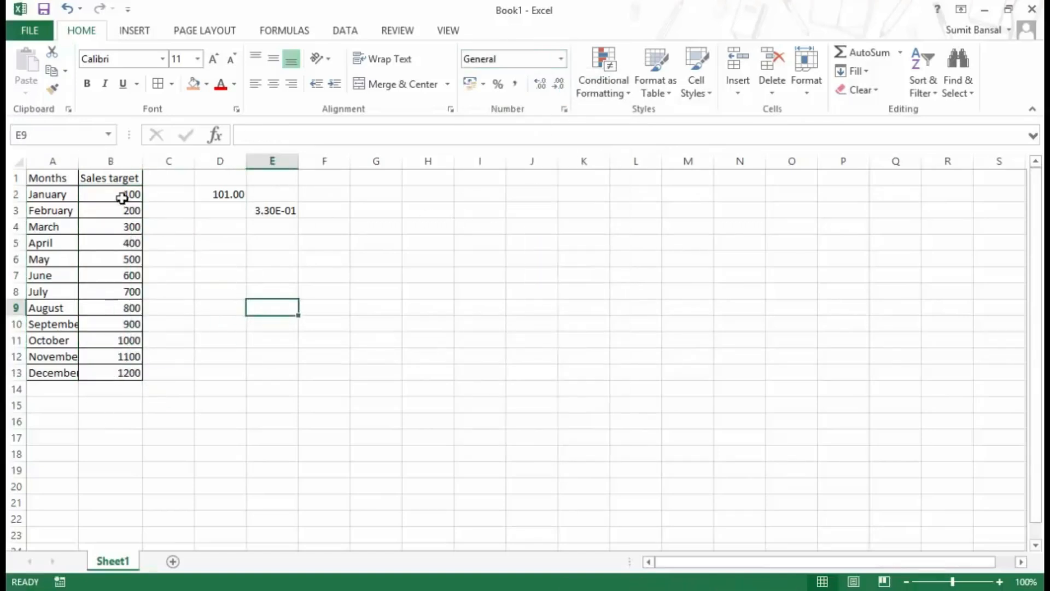
# Apply the Text format to the January to March sales targets in B2:B4.
pyautogui.moveTo(121, 198); pyautogui.dragTo(122, 226)
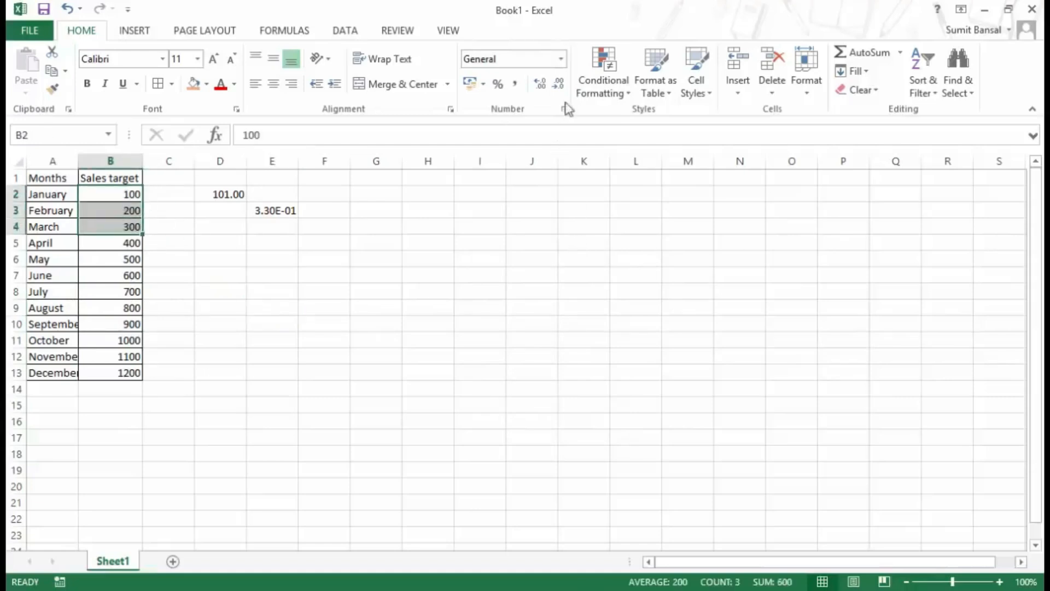
pyautogui.click(561, 58)
pyautogui.scroll(-1, 623, 317)
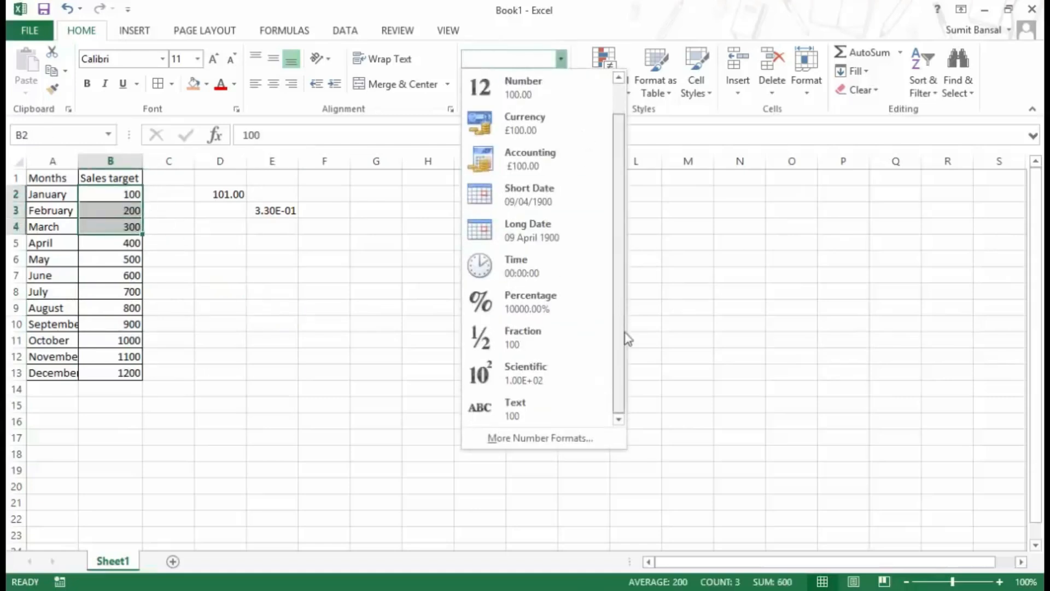
pyautogui.click(543, 416)
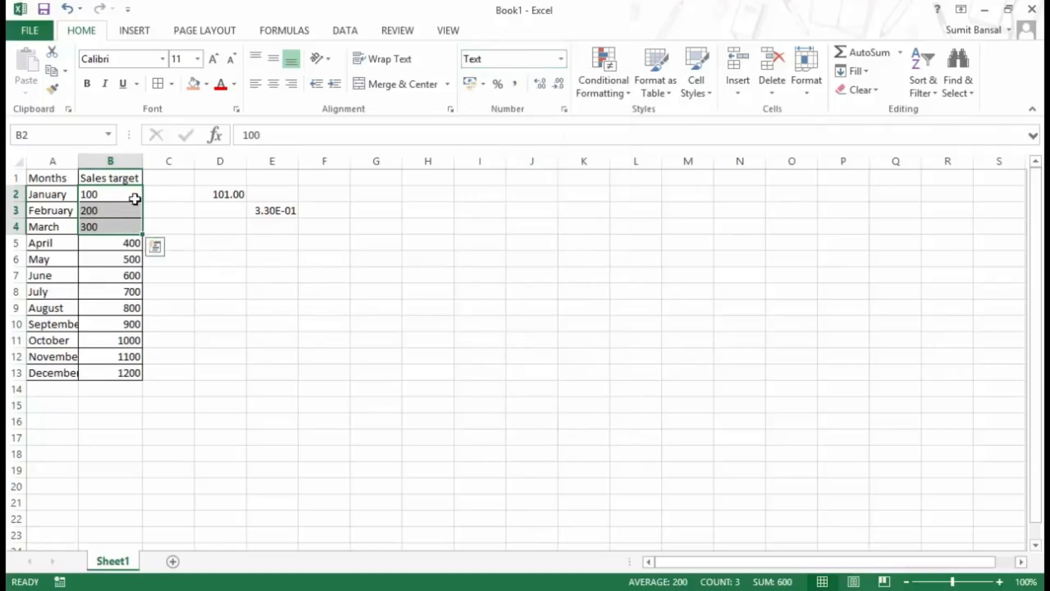
# Enter the sample text ABS in D5 and the number 123 in D6 to compare their alignment.
pyautogui.click(230, 242)
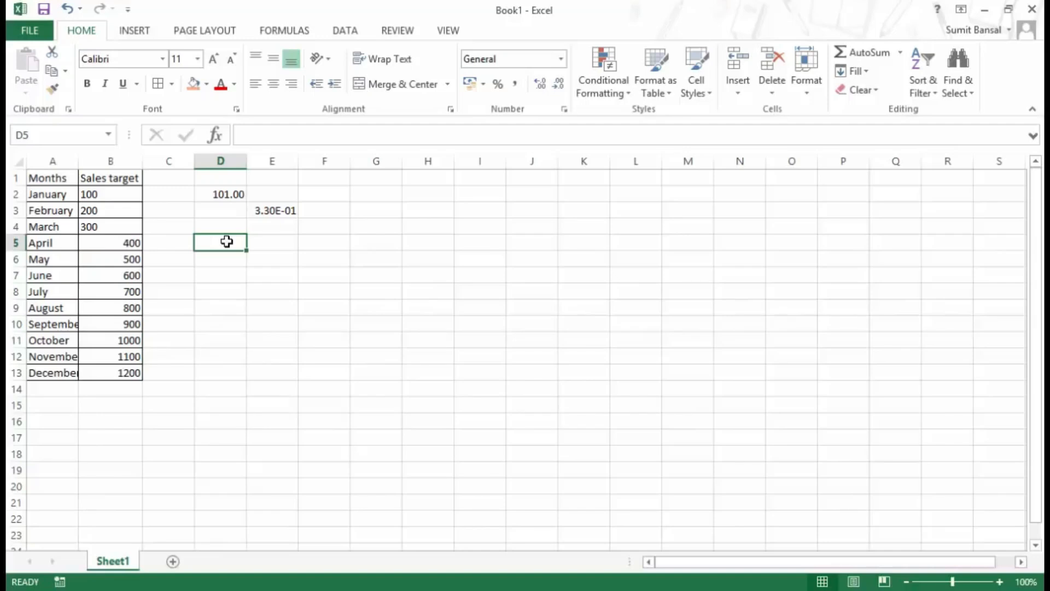
pyautogui.write('ABS')
pyautogui.hotkey('ctrl', 'Return')
pyautogui.press('Return')
pyautogui.write('123')
pyautogui.hotkey('ctrl', 'Return')
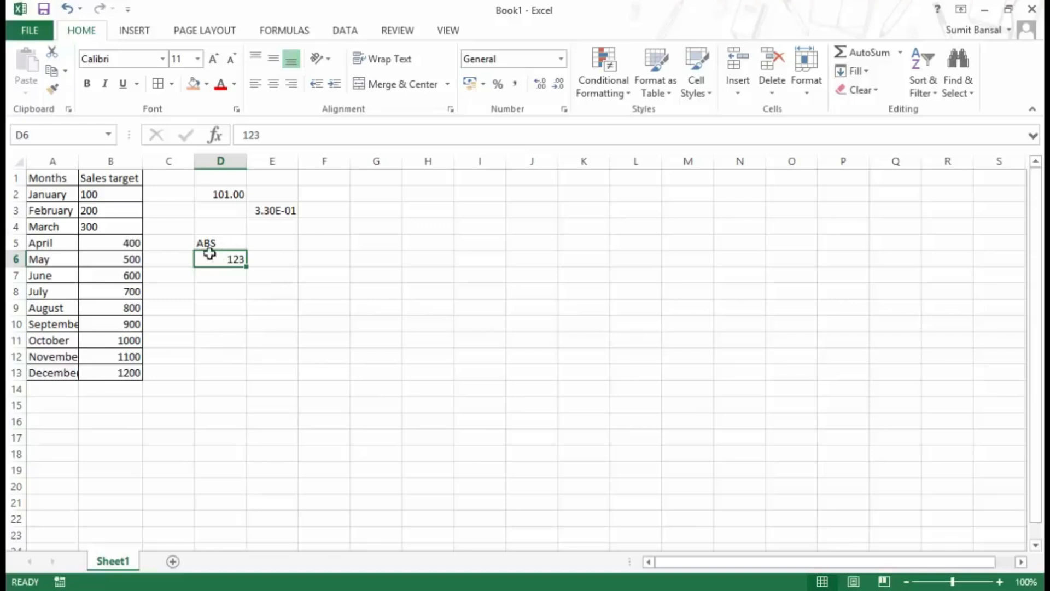
# Check the underlying value of the text-formatted sales targets in B2:B4 without editing it.
pyautogui.moveTo(121, 192); pyautogui.dragTo(124, 219)
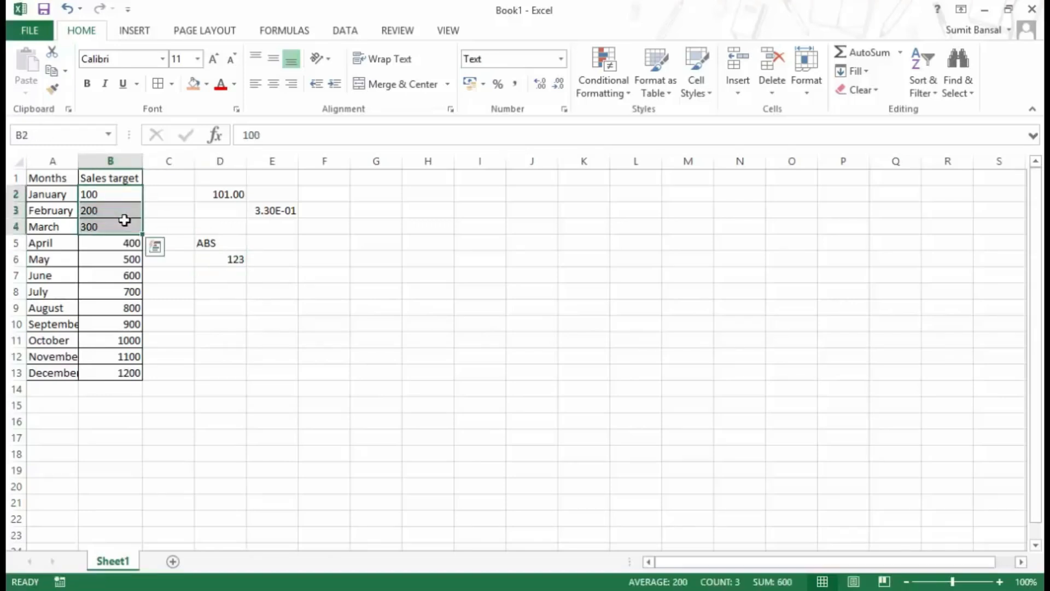
pyautogui.moveTo(278, 134); pyautogui.dragTo(244, 129)
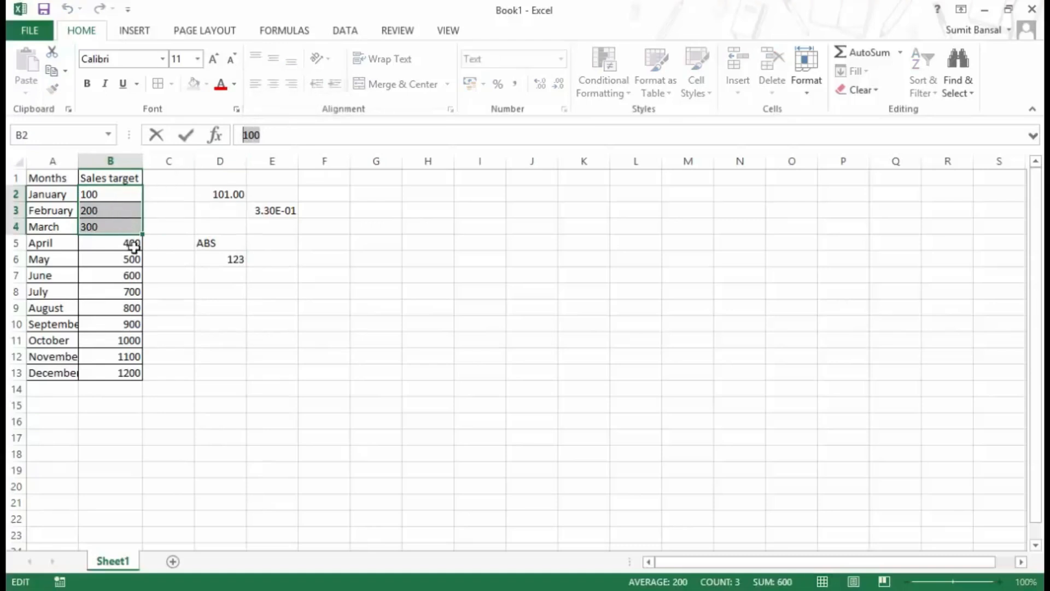
pyautogui.press('Escape')
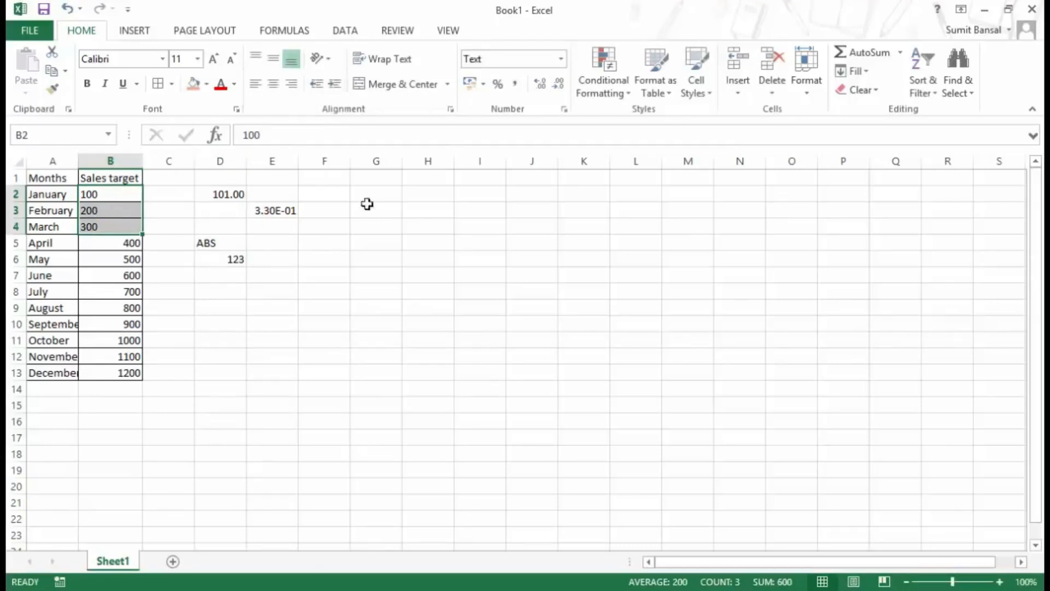
# View the full Format Cells settings for B2:B4 twice, closing them each time without making changes.
pyautogui.click(562, 60)
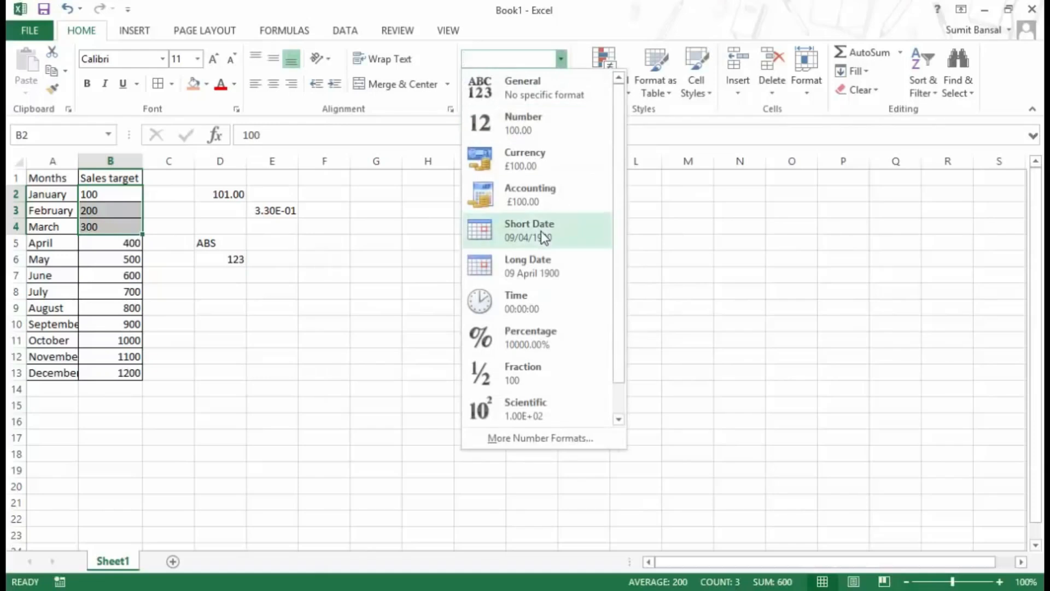
pyautogui.click(555, 443)
pyautogui.moveTo(530, 161); pyautogui.dragTo(471, 183)
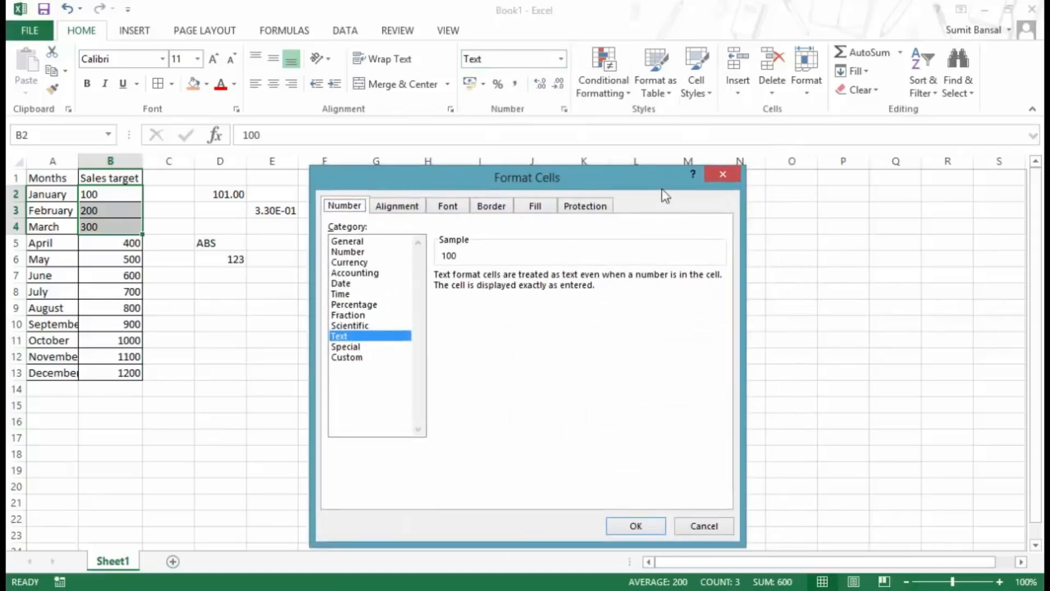
pyautogui.click(716, 174)
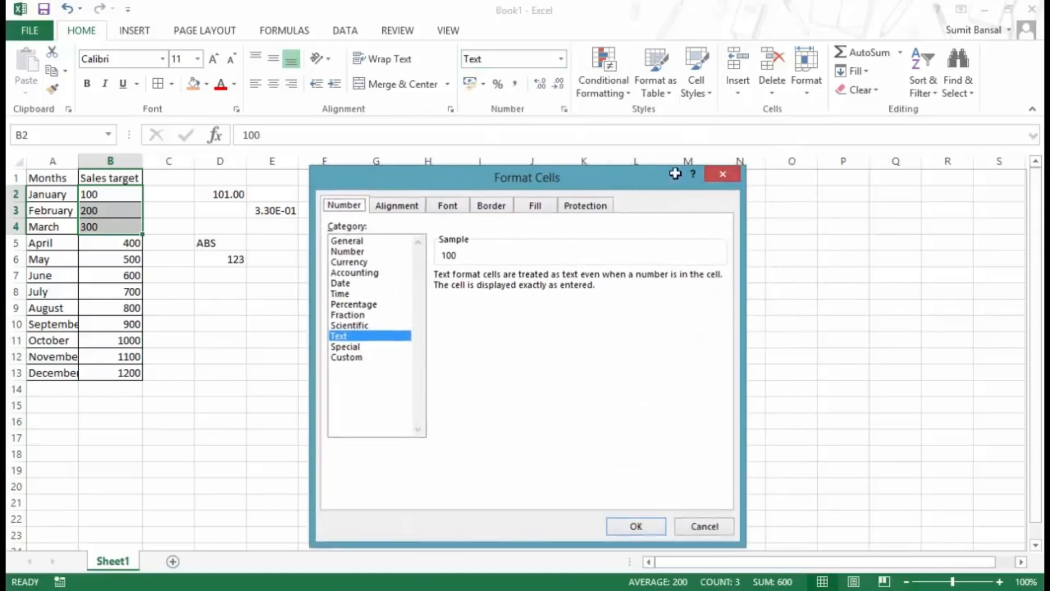
pyautogui.click(564, 110)
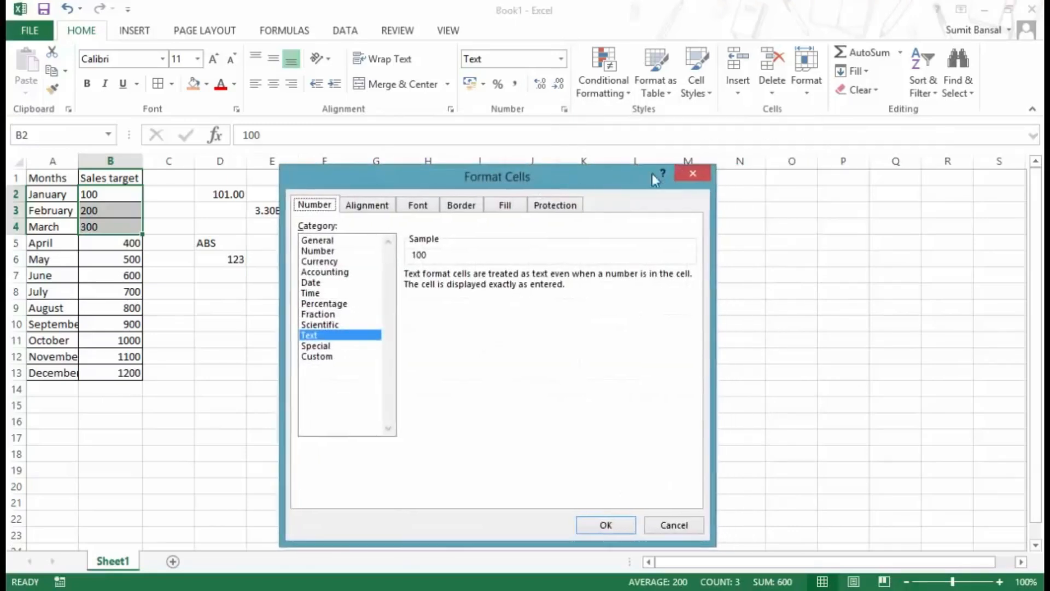
pyautogui.press('Escape')
# View the Number category options in Format Cells for the empty cell G8, then cancel.
pyautogui.click(398, 288)
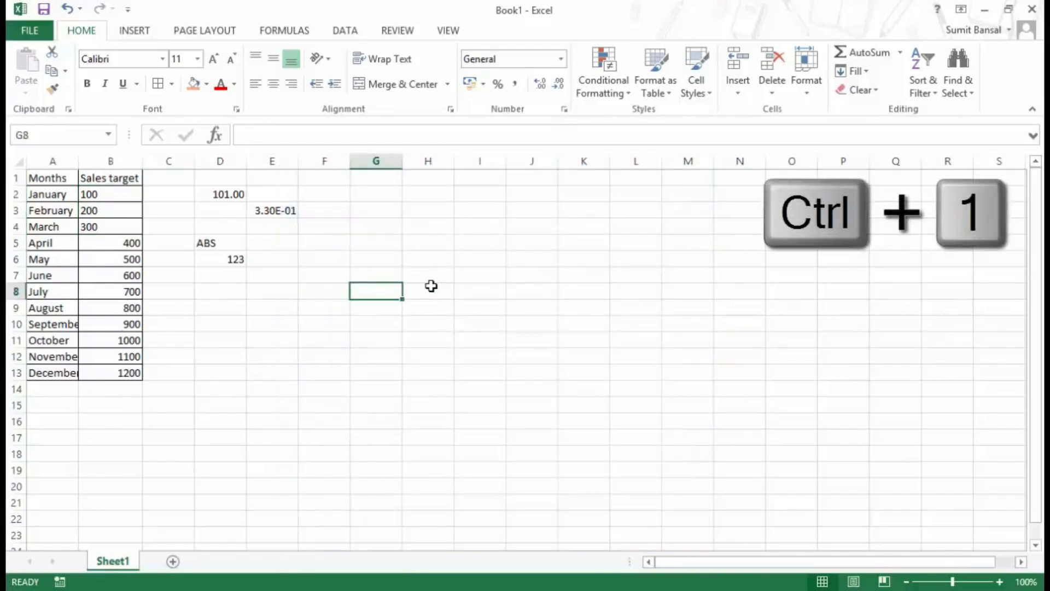
pyautogui.hotkey('ctrl', '1')
pyautogui.moveTo(494, 180); pyautogui.dragTo(525, 140)
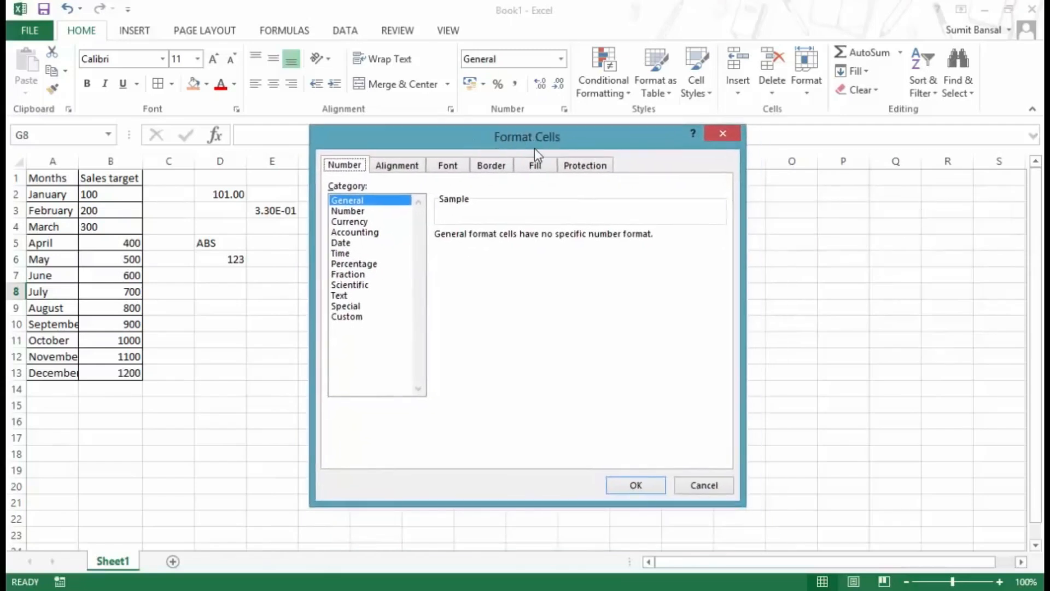
pyautogui.click(365, 212)
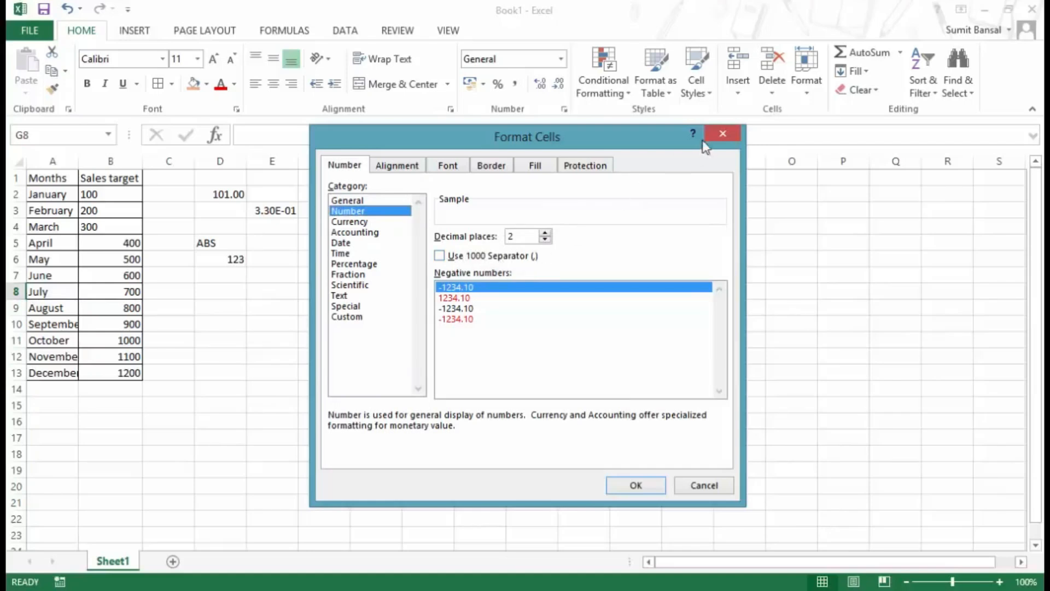
pyautogui.press('Escape')
# Format the December sales target in B13 as Number with 1 decimal place and the 1000 separator.
pyautogui.click(126, 370)
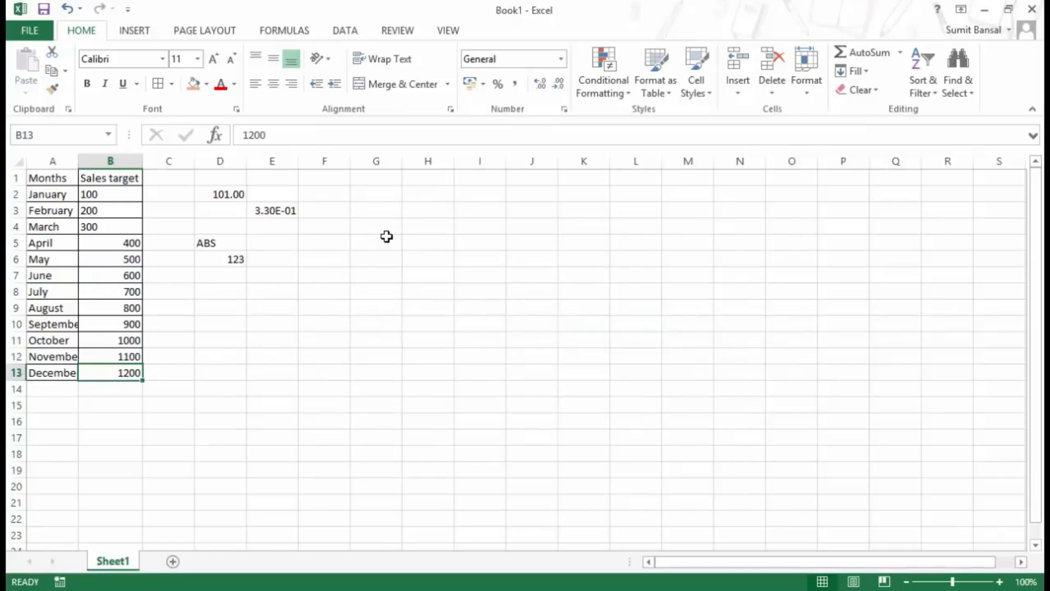
pyautogui.hotkey('ctrl', '1')
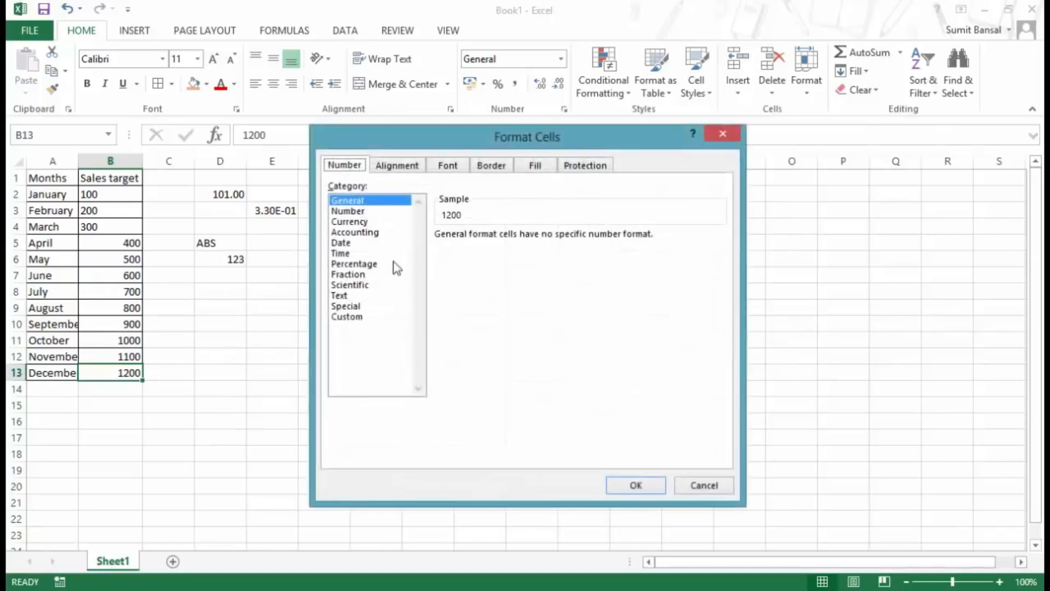
pyautogui.click(358, 211)
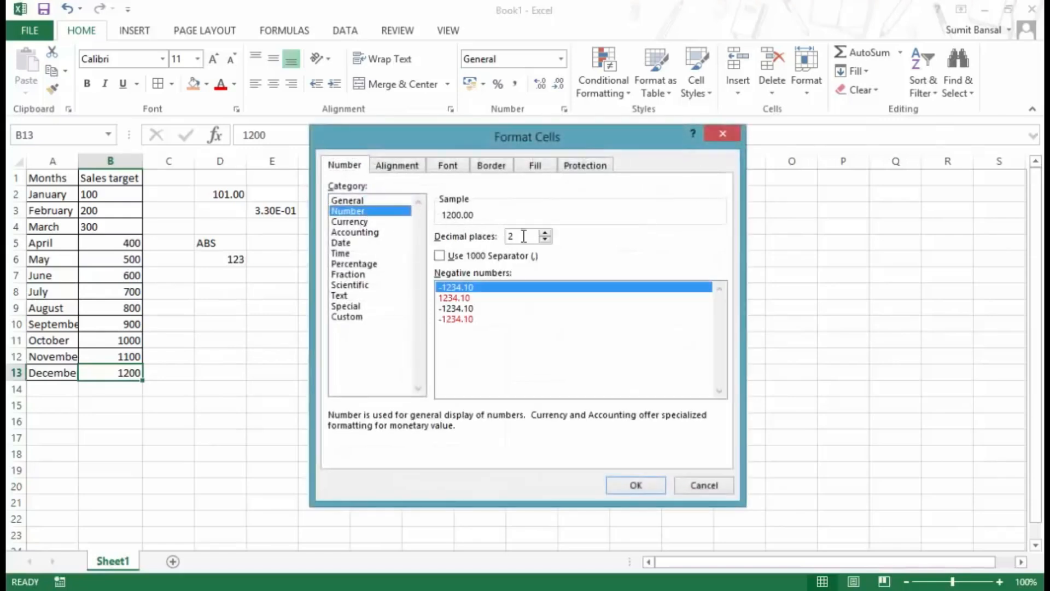
pyautogui.click(545, 240)
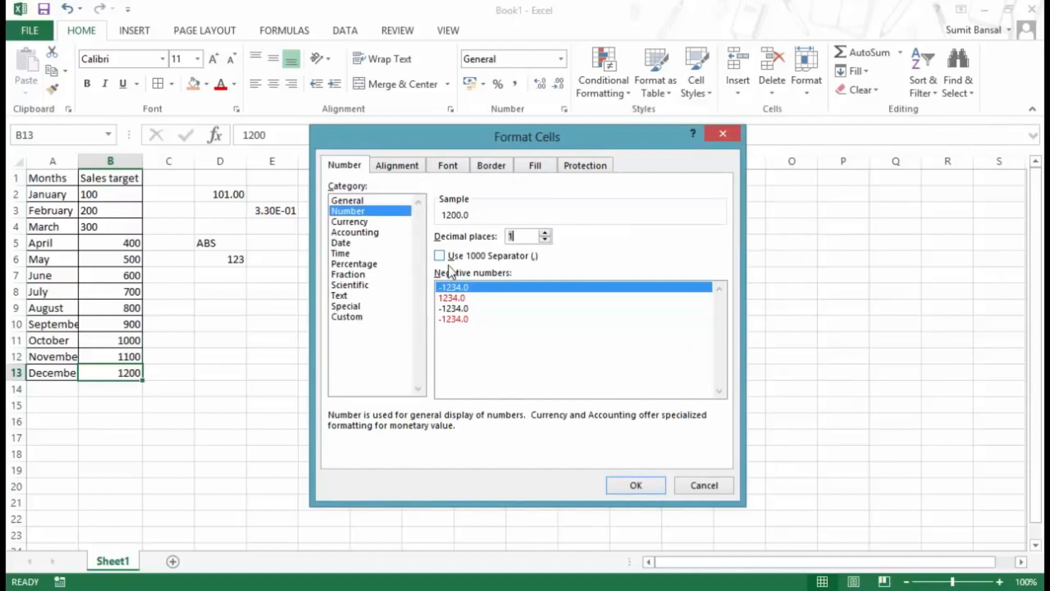
pyautogui.click(440, 256)
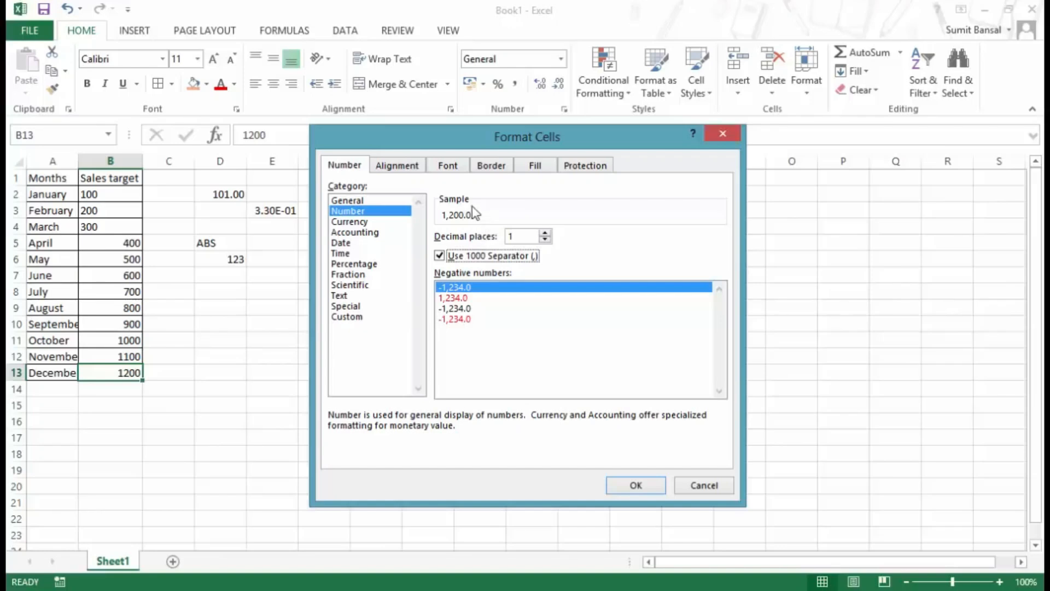
pyautogui.click(636, 485)
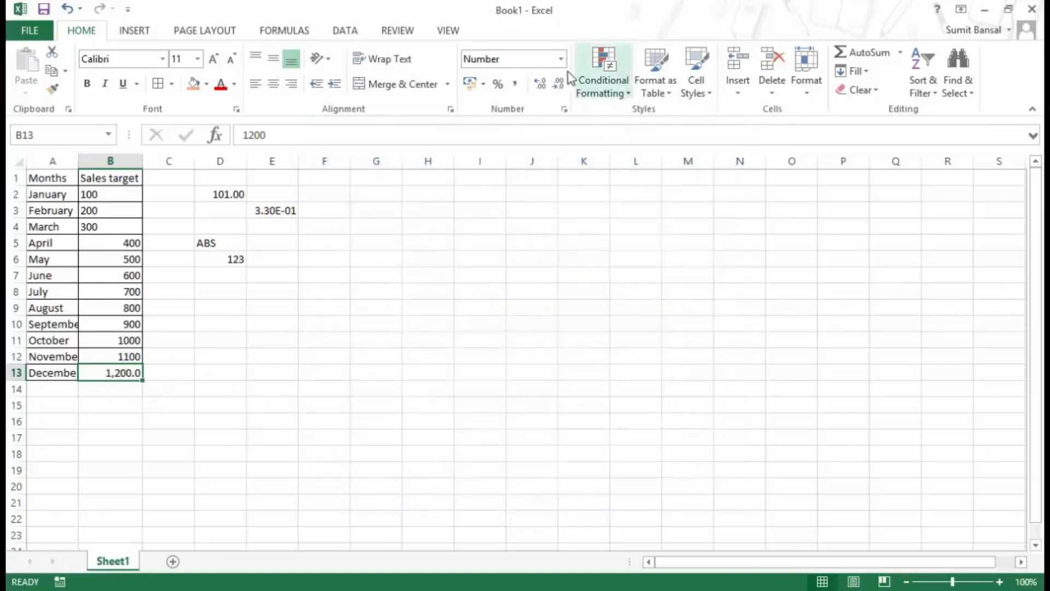
# Examine the Currency, Accounting, Date and Custom categories in Format Cells for B13 and close without applying any.
pyautogui.click(561, 59)
pyautogui.click(532, 438)
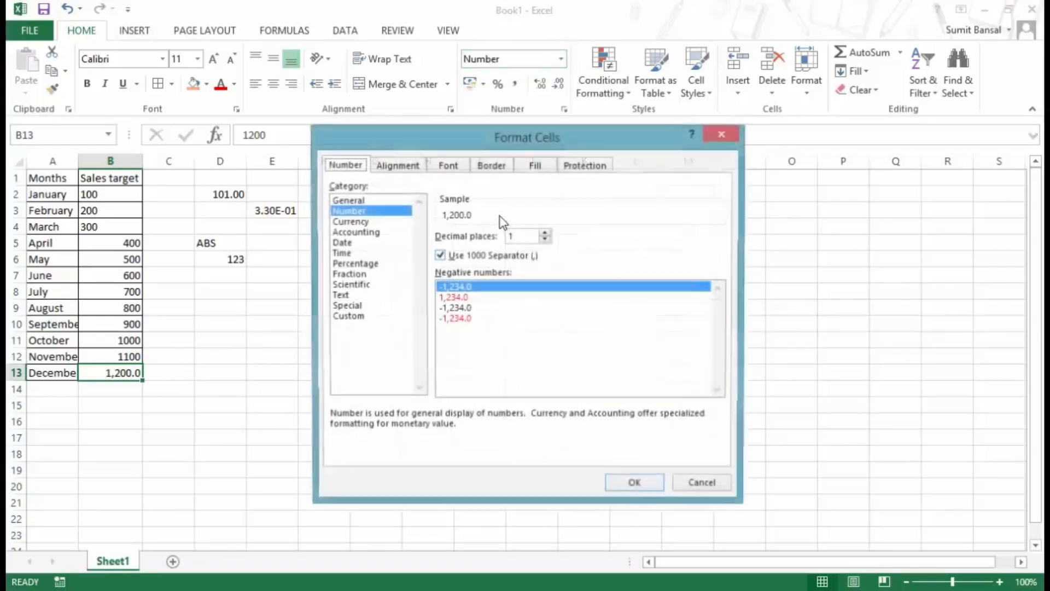
pyautogui.moveTo(491, 142); pyautogui.dragTo(495, 166)
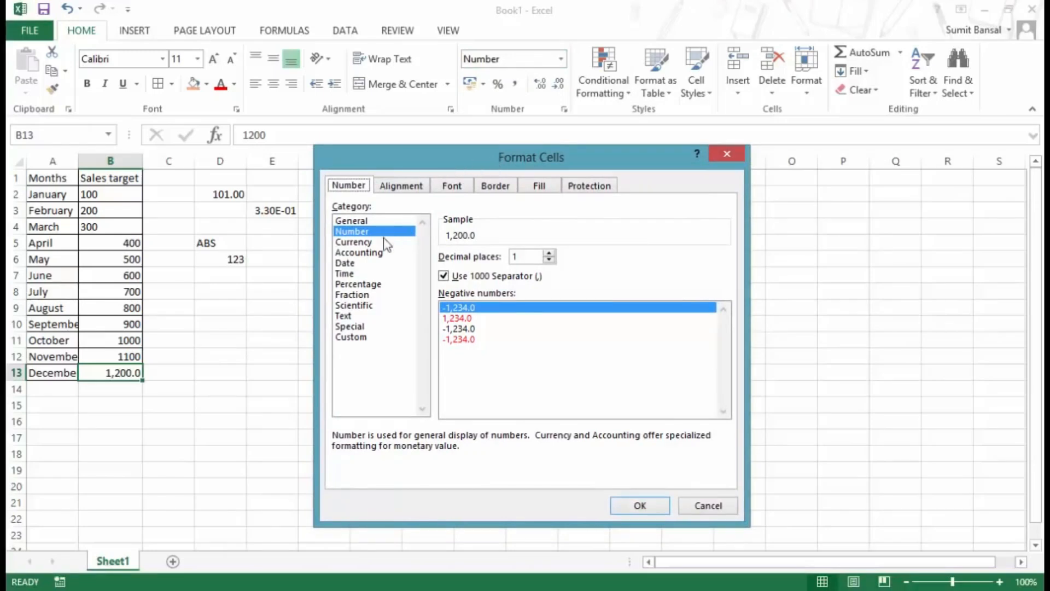
pyautogui.click(369, 242)
pyautogui.click(362, 252)
pyautogui.click(357, 265)
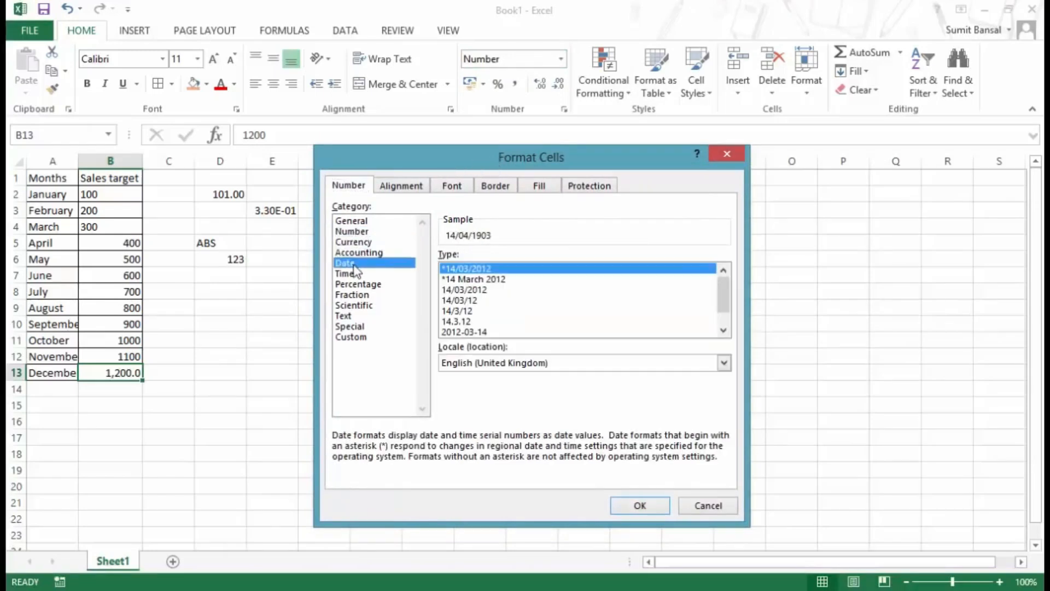
pyautogui.click(365, 338)
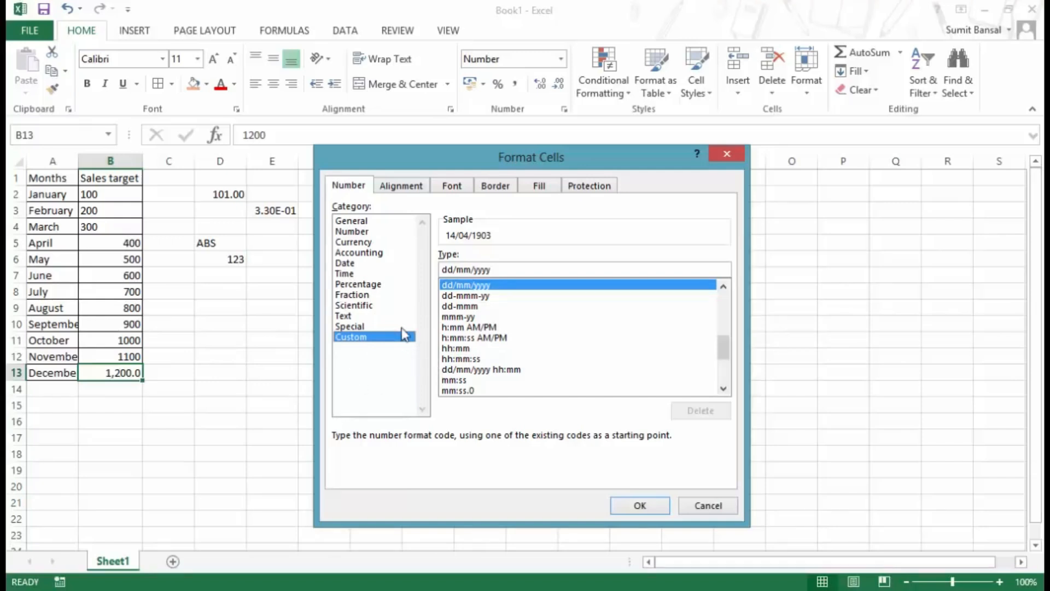
pyautogui.click(727, 154)
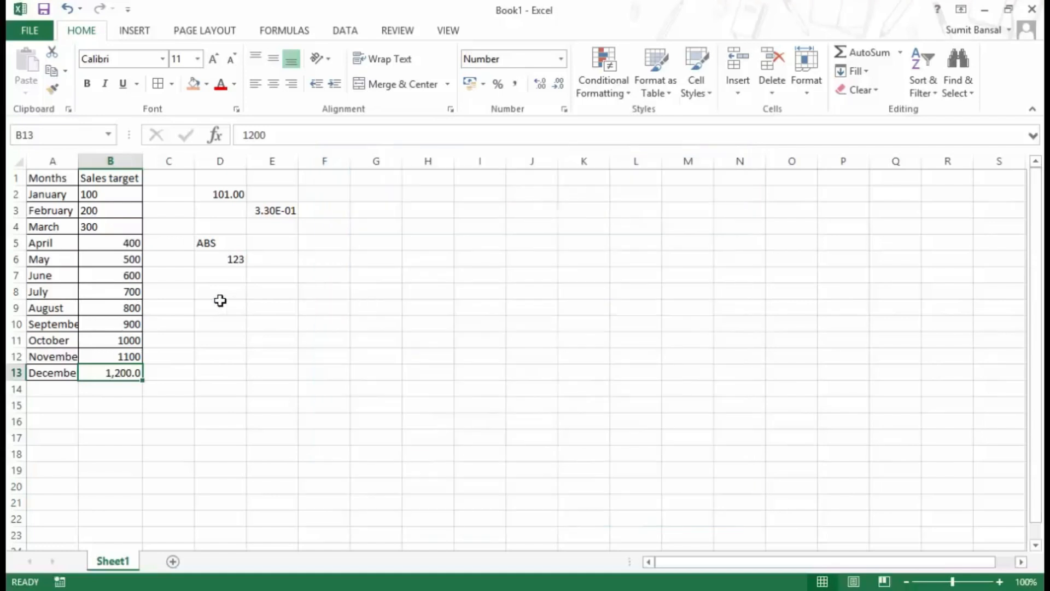
# Enter the date 07/09/2014 in D8 and move to the adjacent cell E8.
pyautogui.click(220, 298)
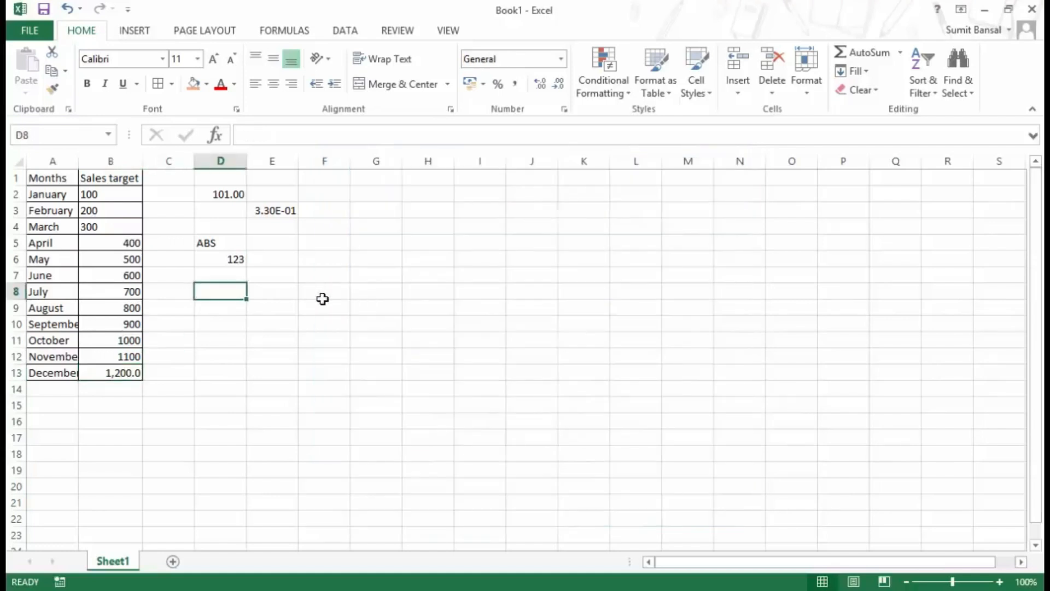
pyautogui.write('07')
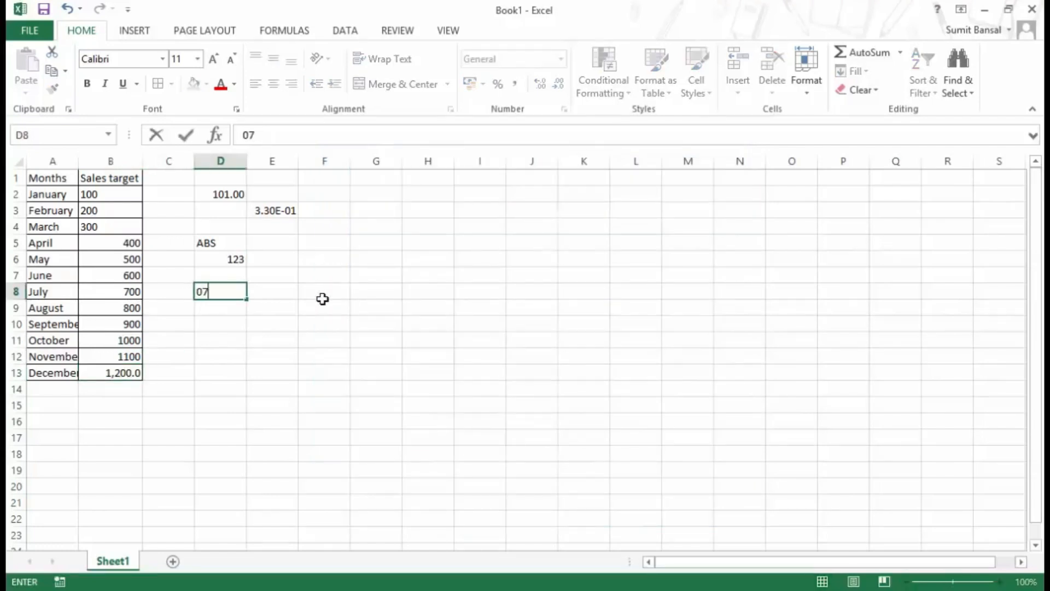
pyautogui.write('/09/2014')
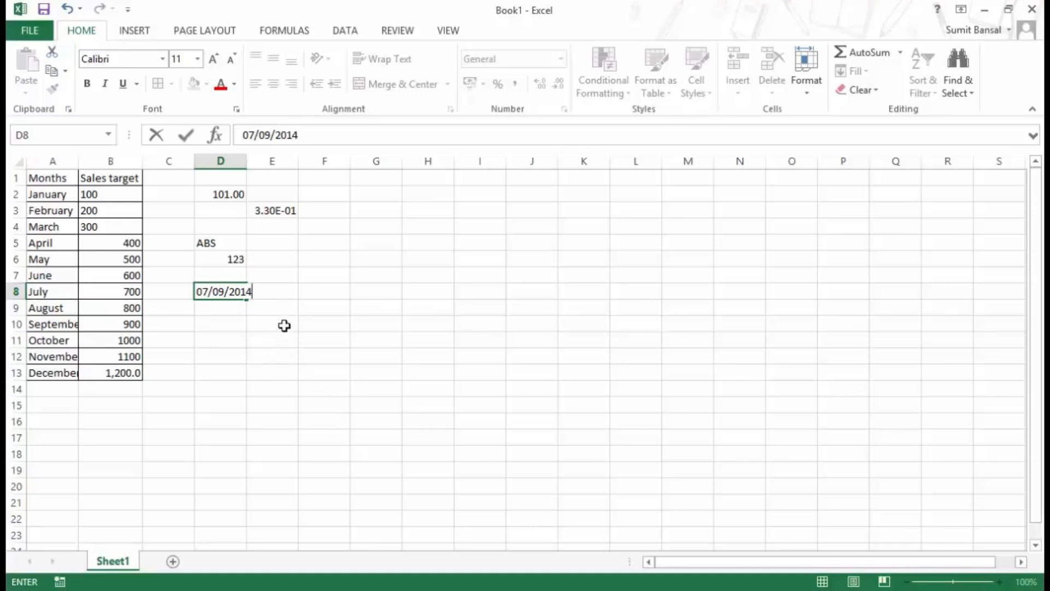
pyautogui.press('Return')
pyautogui.press('Up')
pyautogui.press('Right')
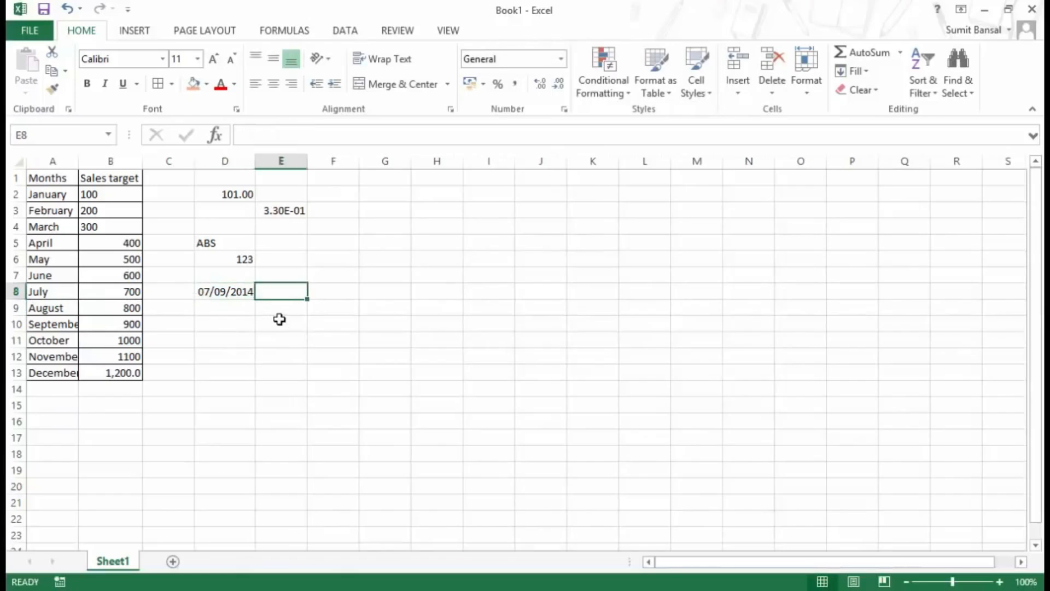
# Enter the date pattern mm/dd/yyyy in E8 and clear the cell again.
pyautogui.write('mm/dd/yyyy')
pyautogui.press('Return')
pyautogui.press('Up')
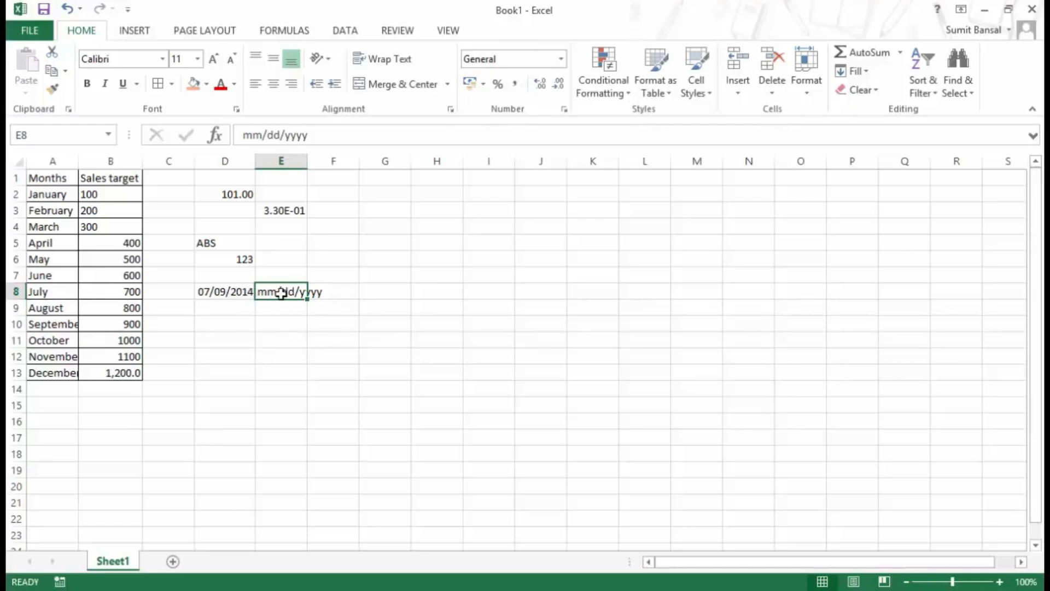
pyautogui.press('Delete')
# Apply the Long Date number format to the date in D8.
pyautogui.press('Left')
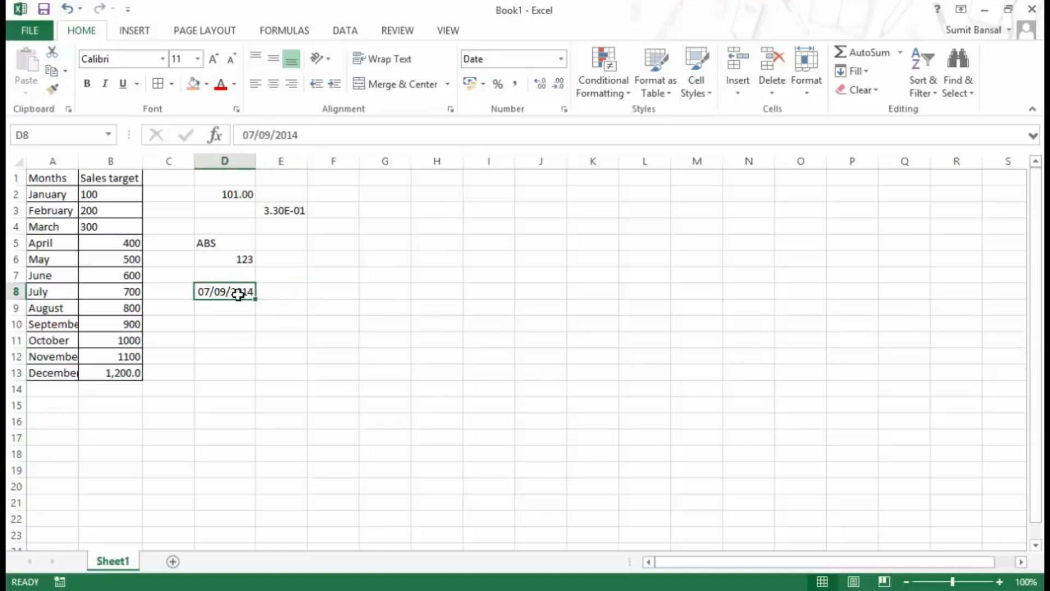
pyautogui.click(562, 60)
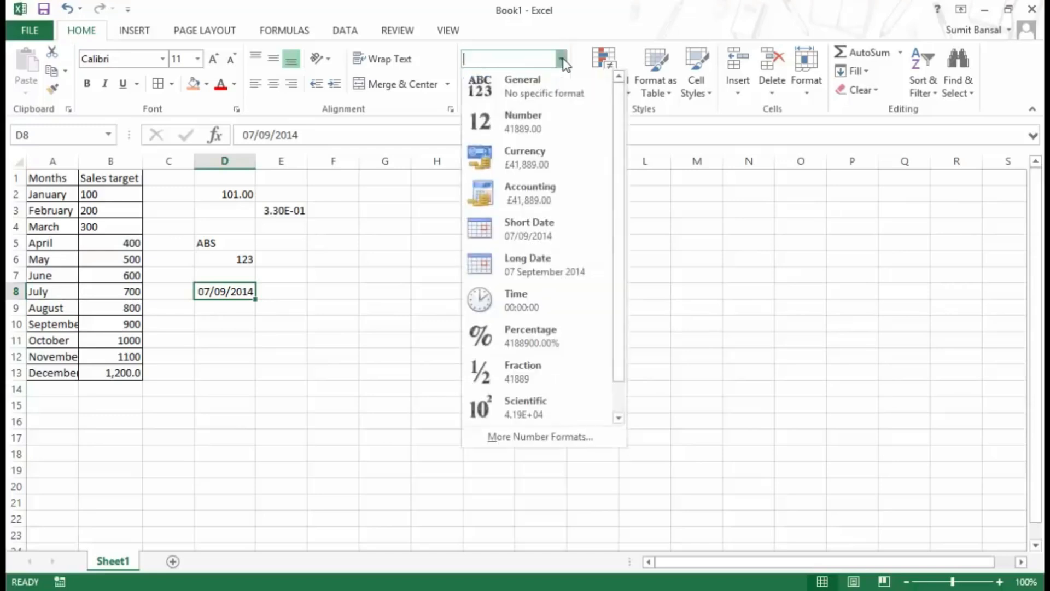
pyautogui.moveTo(619, 208); pyautogui.dragTo(623, 237)
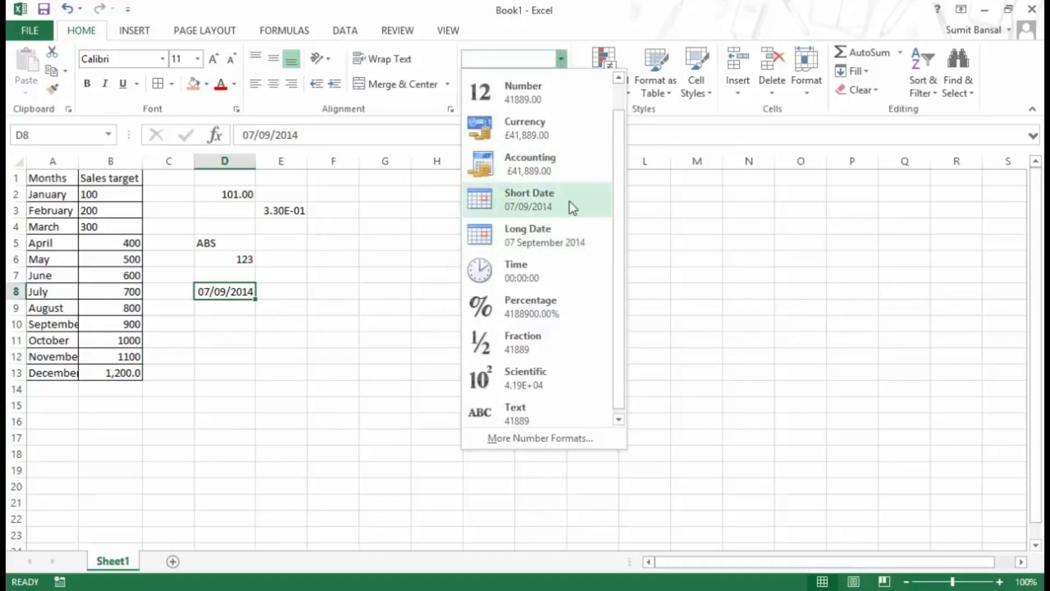
pyautogui.click(534, 244)
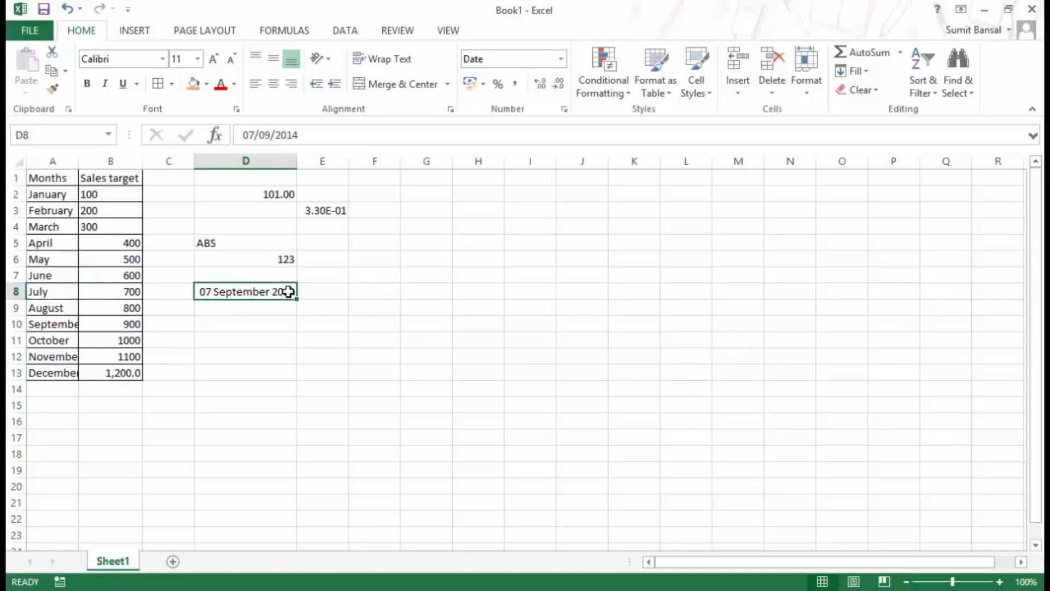
# Enter the formula =D8+1 in E8 to calculate the day after the date in D8.
pyautogui.click(337, 291)
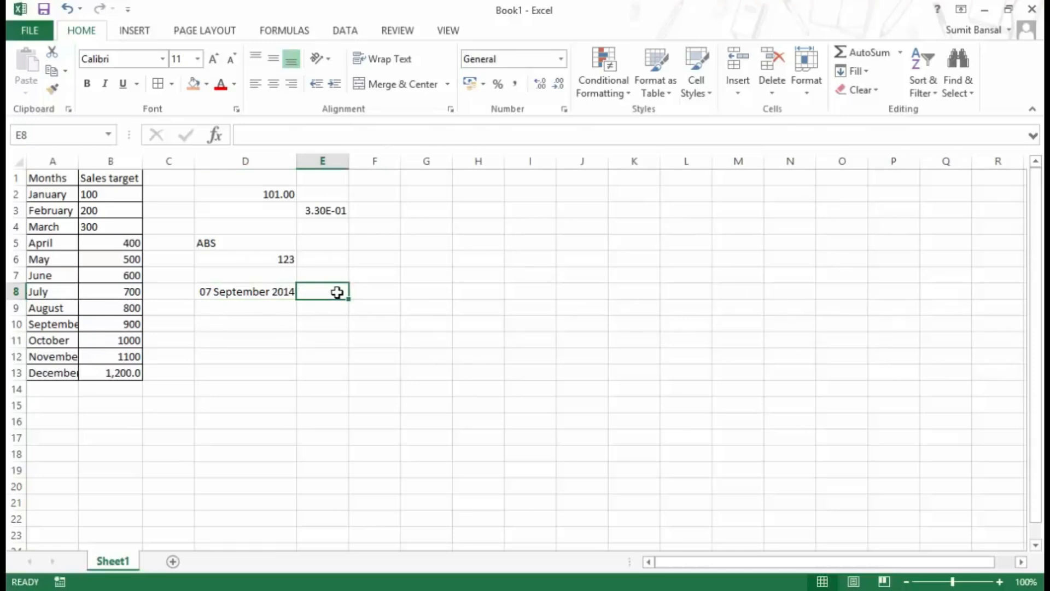
pyautogui.write('=')
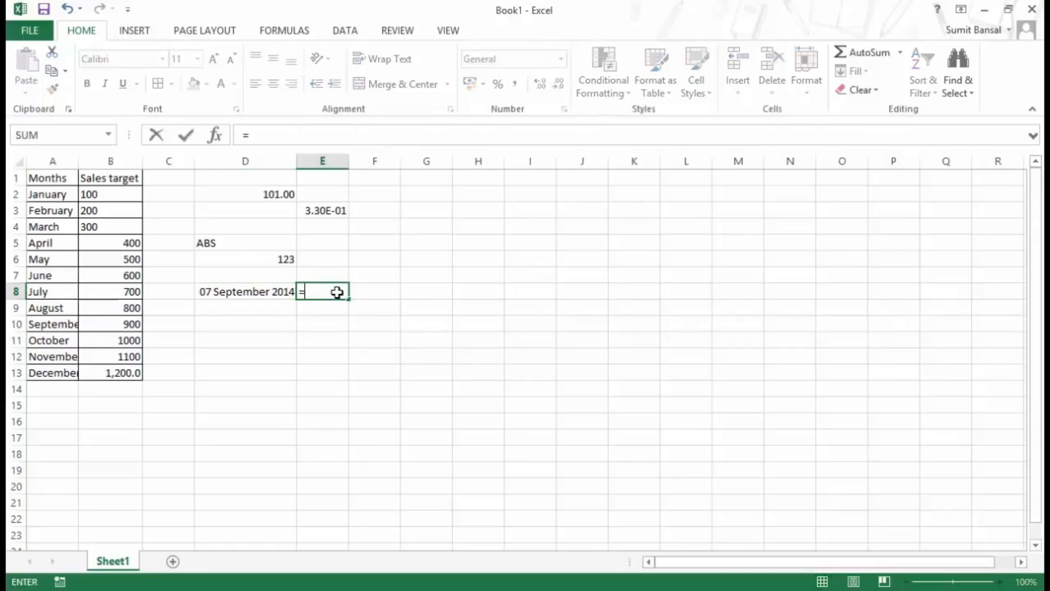
pyautogui.click(226, 294)
pyautogui.write('+1')
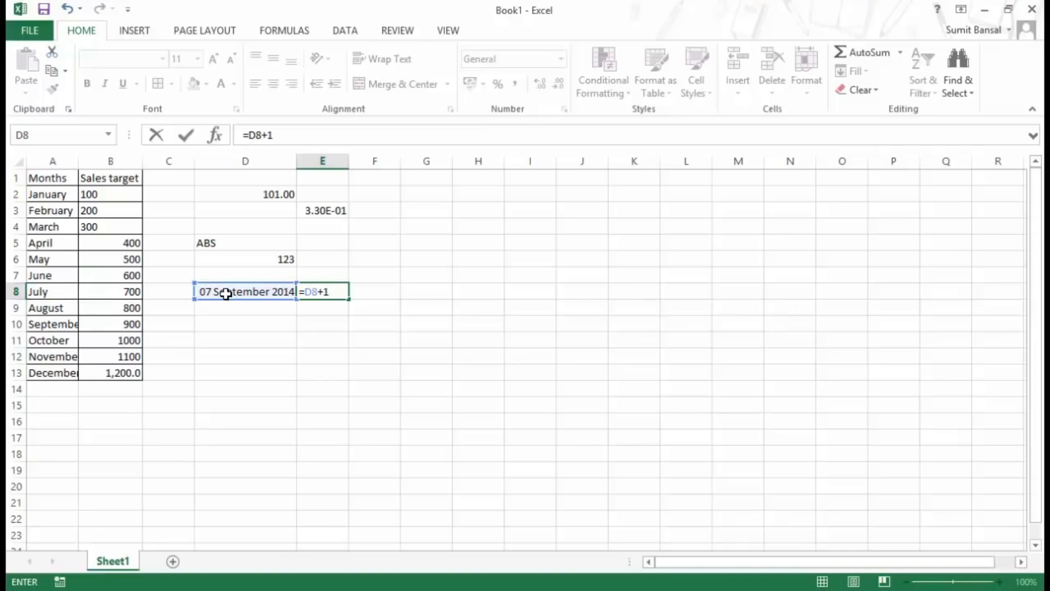
pyautogui.press('Return')
pyautogui.press('Up')
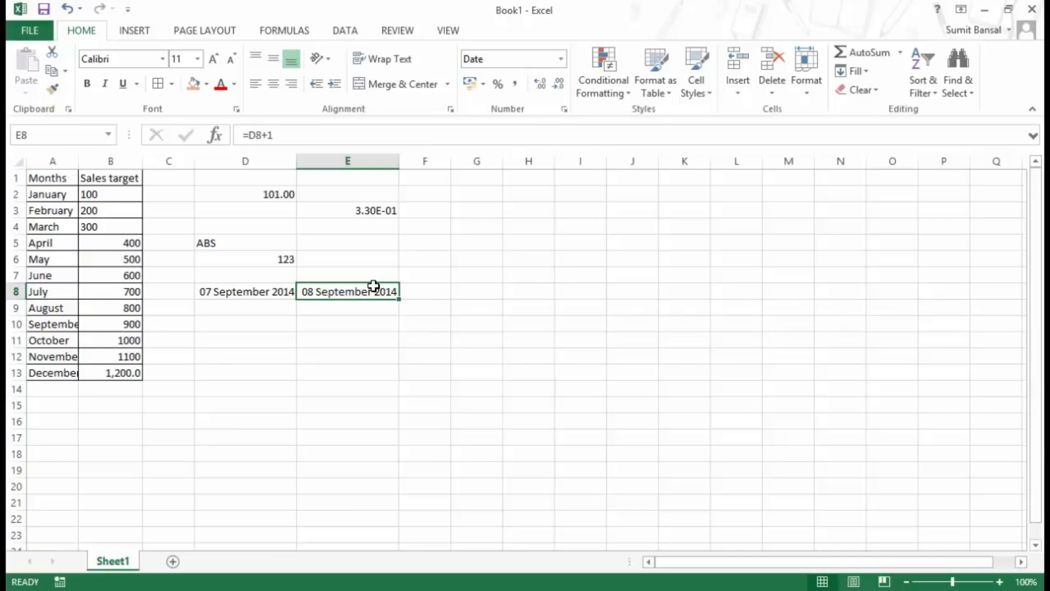
# Change the number format of D8 to Short Date and from there to Time.
pyautogui.click(271, 294)
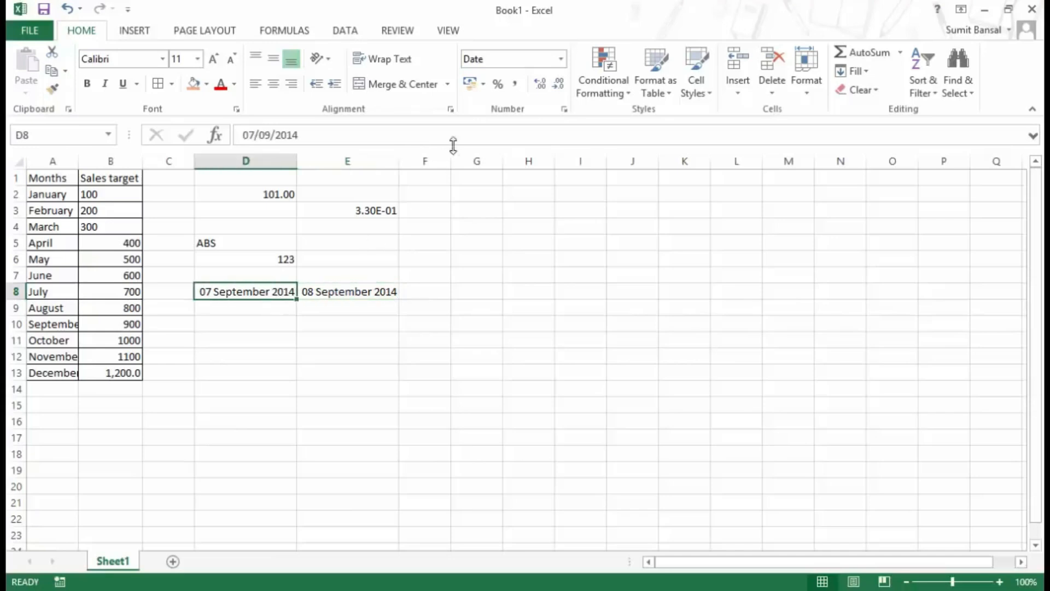
pyautogui.click(561, 59)
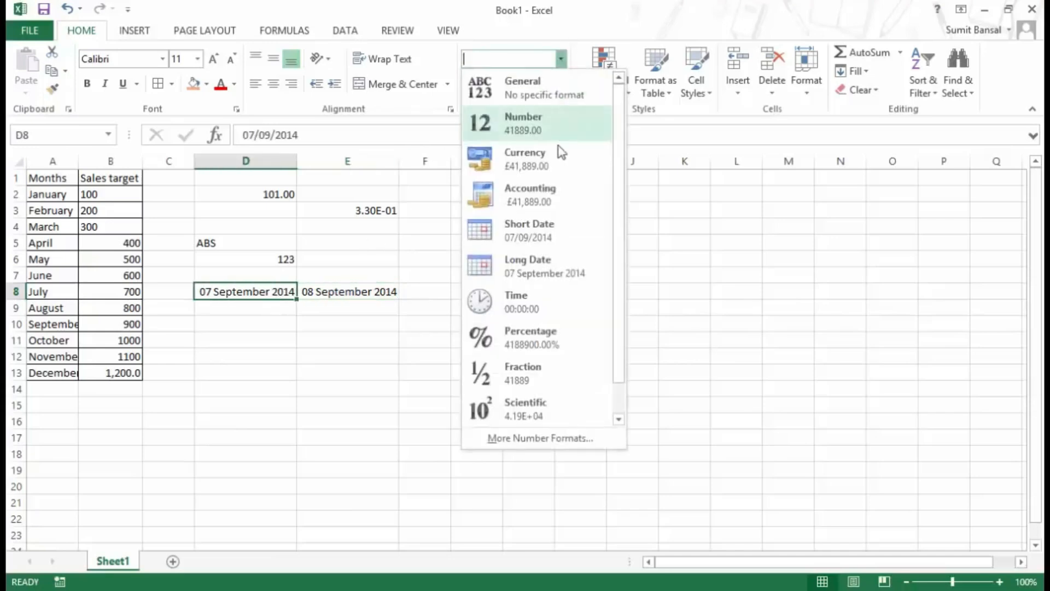
pyautogui.click(551, 241)
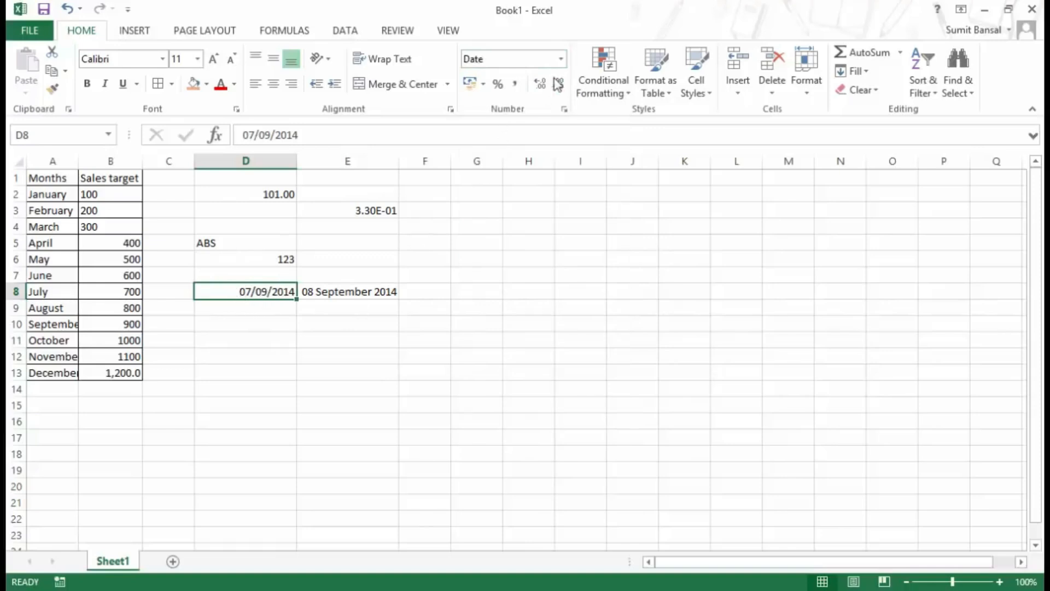
pyautogui.click(561, 59)
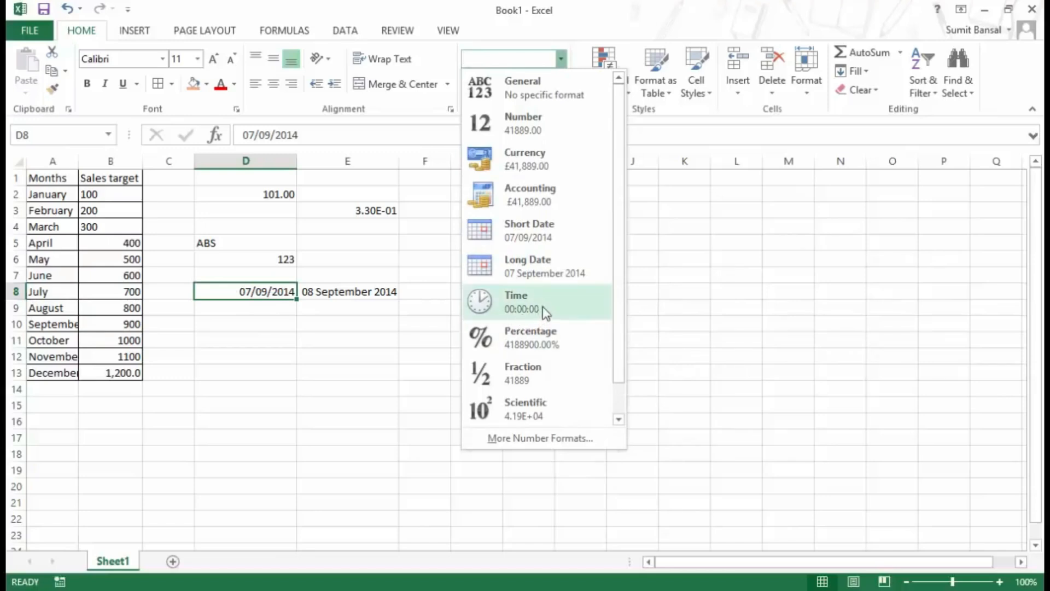
pyautogui.click(543, 306)
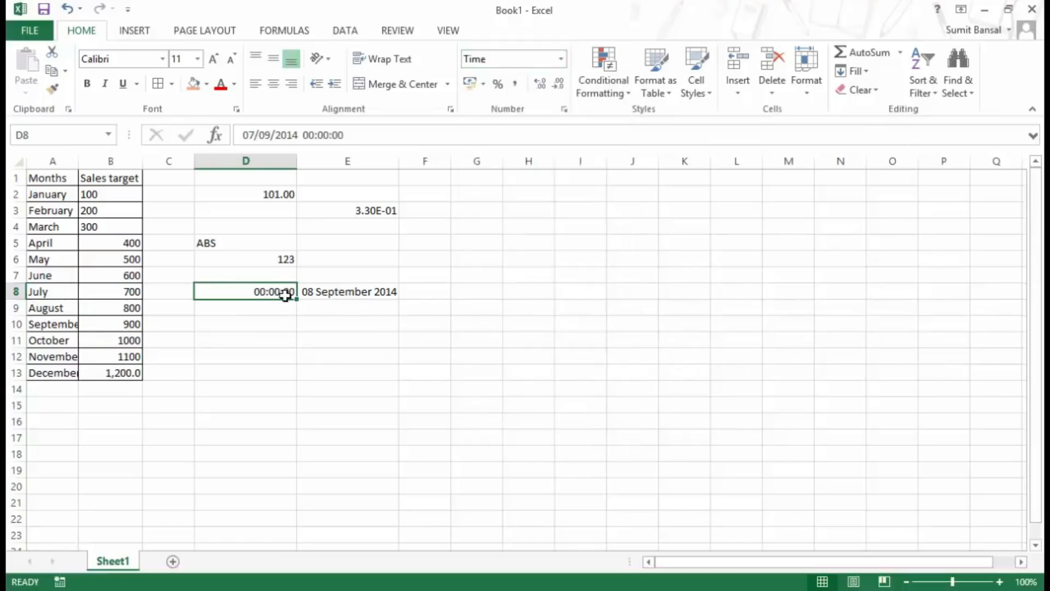
# Edit the time part of the value in D8 to 09:53:00, keeping the date 07/09/2014.
pyautogui.press('F2')
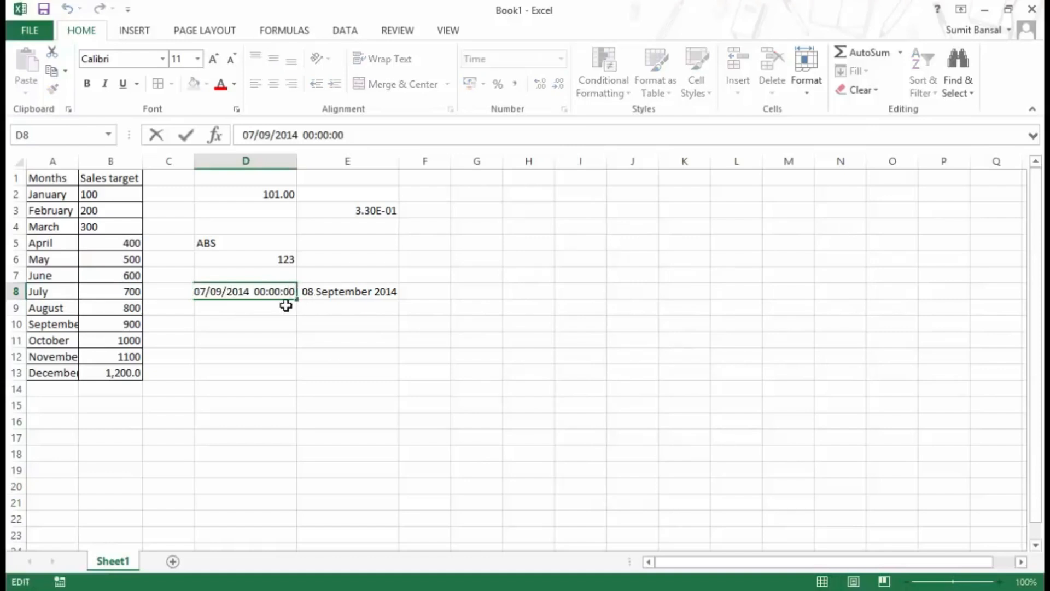
pyautogui.click(266, 291)
pyautogui.hotkey('shift', 'Left')
pyautogui.hotkey('shift', 'Left')
pyautogui.write('09')
pyautogui.press('Right')
pyautogui.hotkey('shift', 'Right')
pyautogui.write('5')
pyautogui.hotkey('shift', 'Right')
pyautogui.write('3:00 AM')
pyautogui.press('Return')
pyautogui.press('Up')
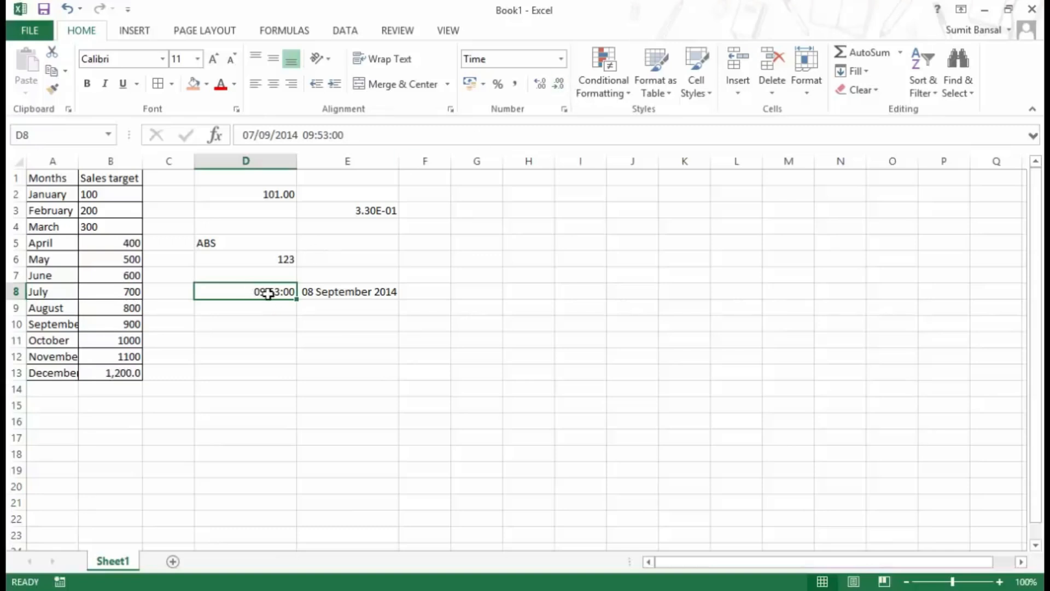
# Switch D8 to the Long Date format and back to the Time format.
pyautogui.click(560, 58)
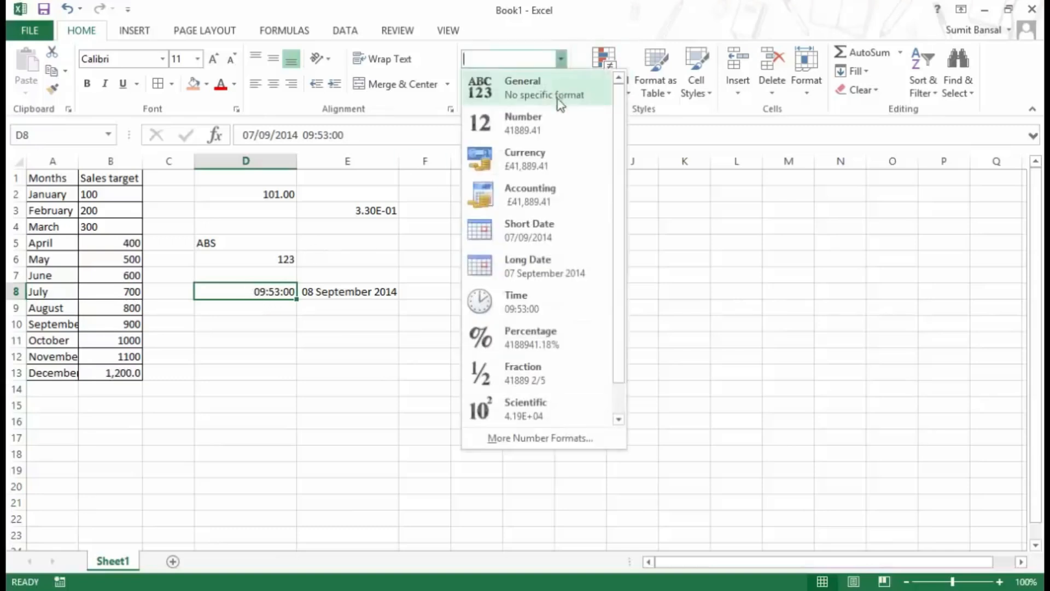
pyautogui.click(573, 269)
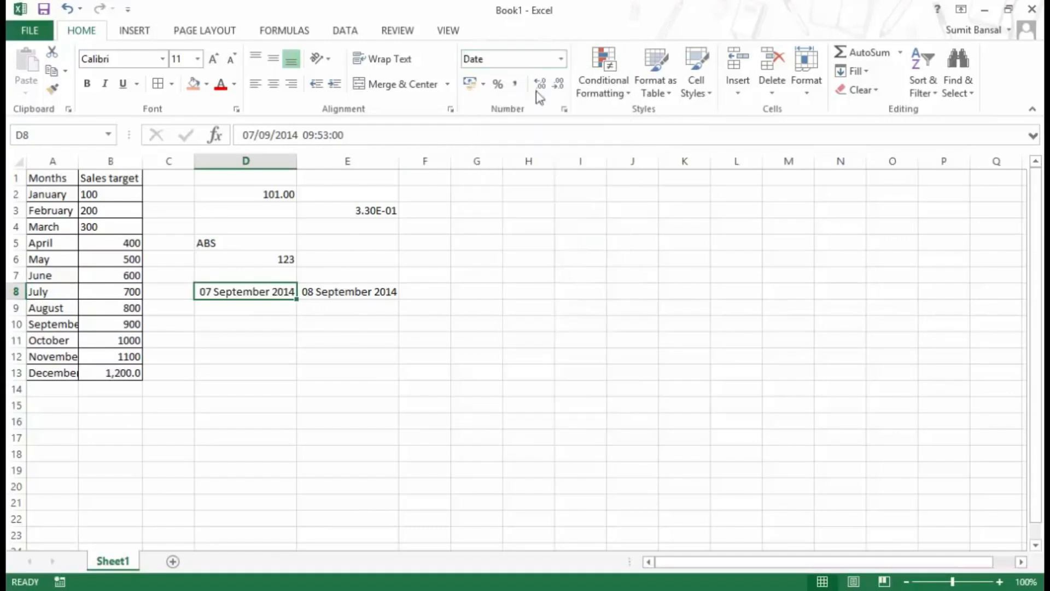
pyautogui.click(561, 59)
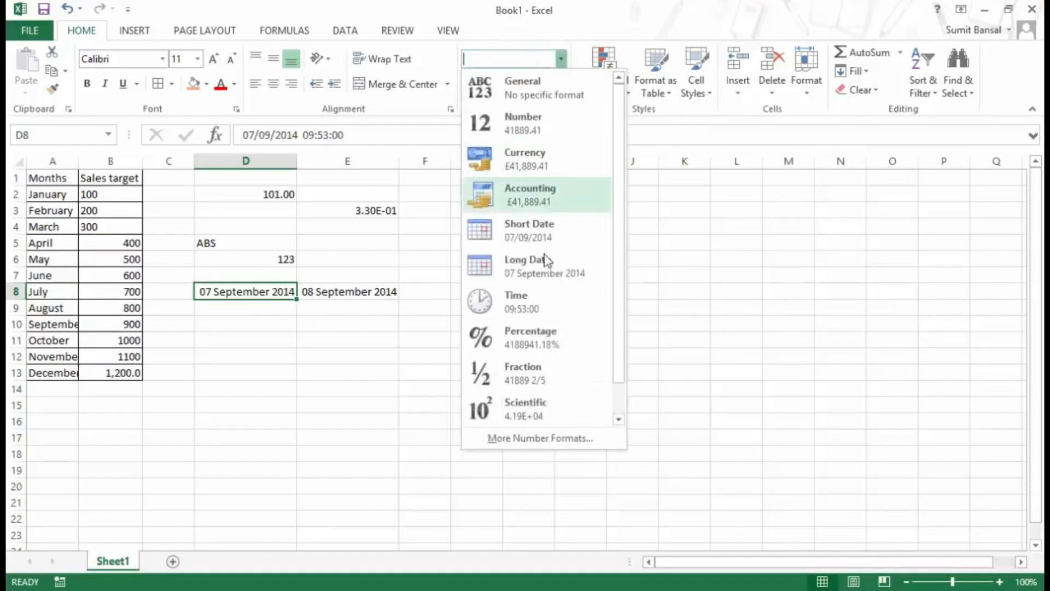
pyautogui.click(534, 311)
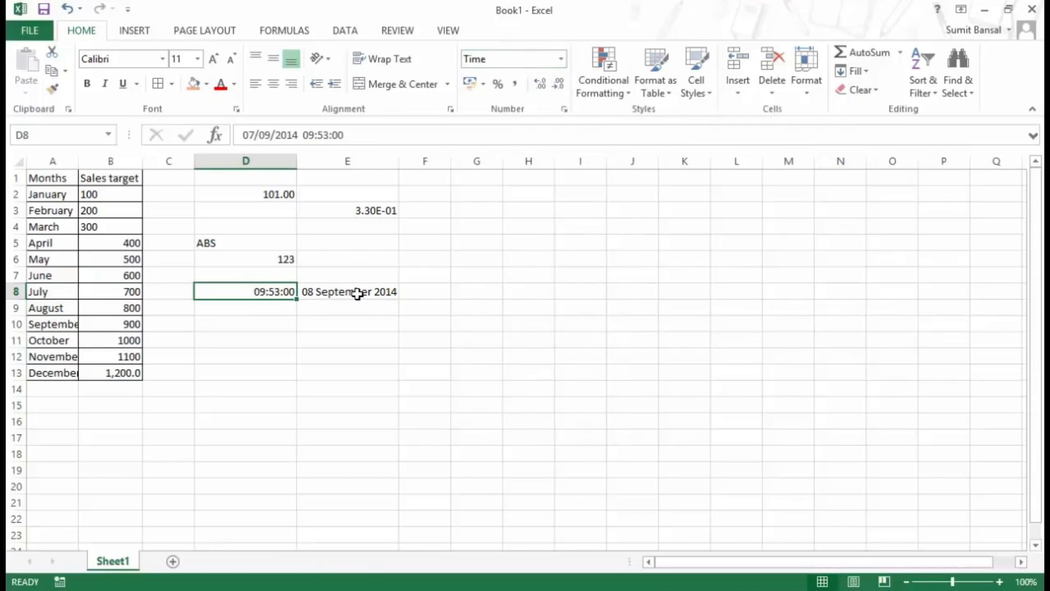